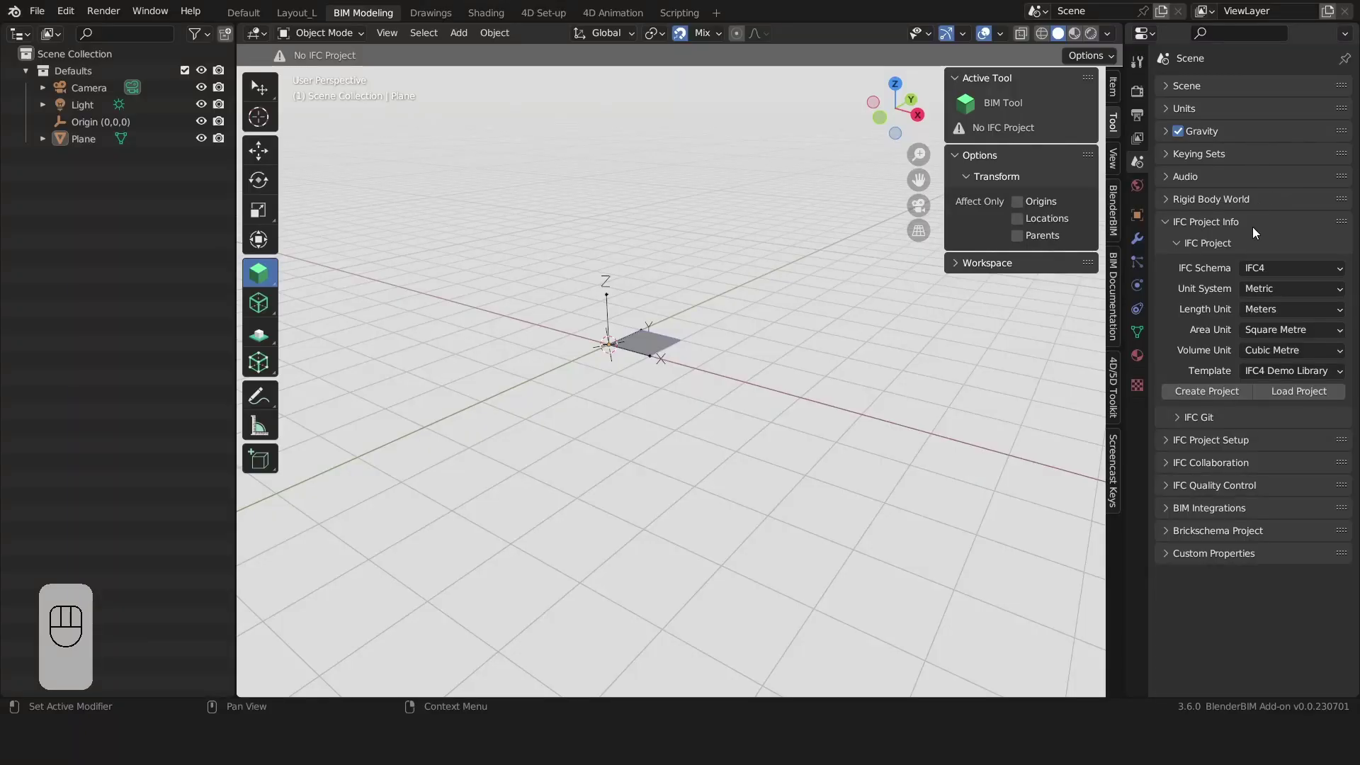
Pick IFC4 Demo Library as the template and create the new IFC project
left_click(1209, 245)
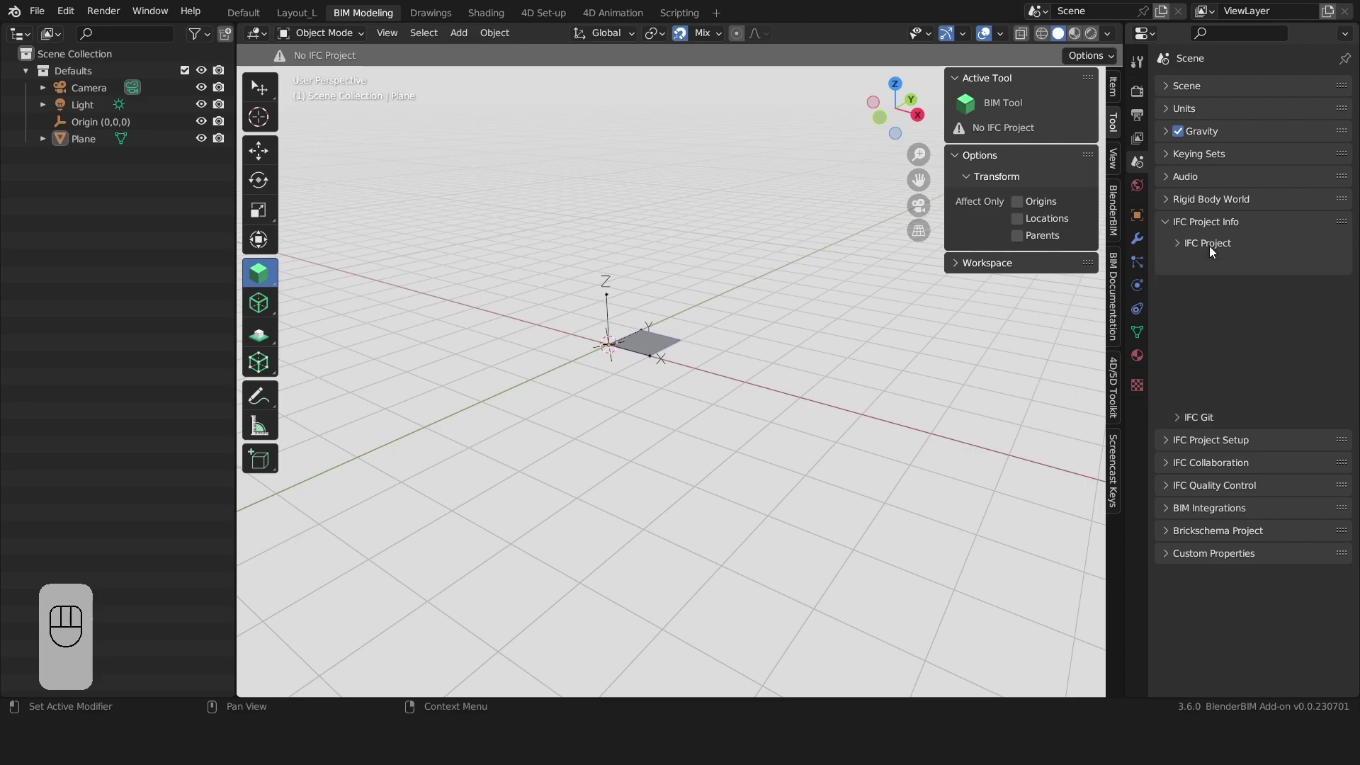
left_click(1209, 245)
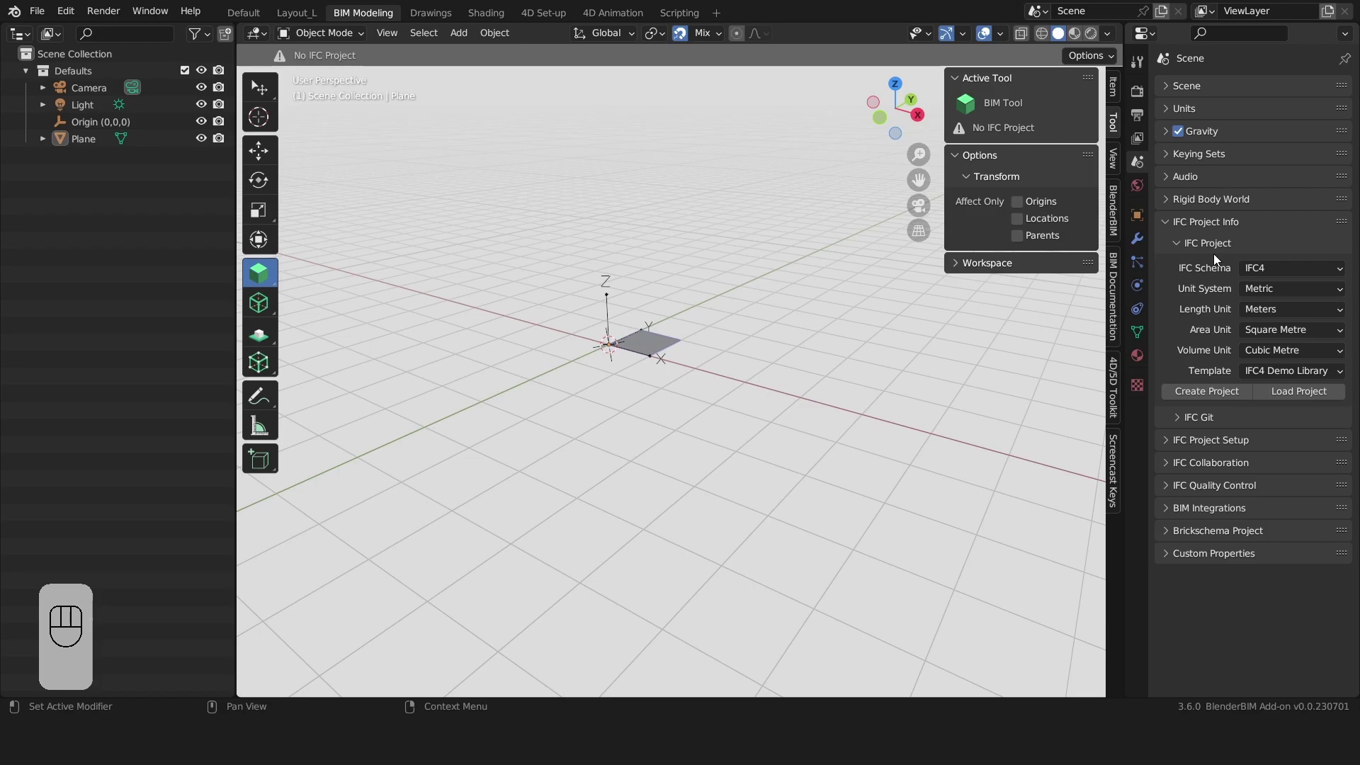
left_click(1273, 370)
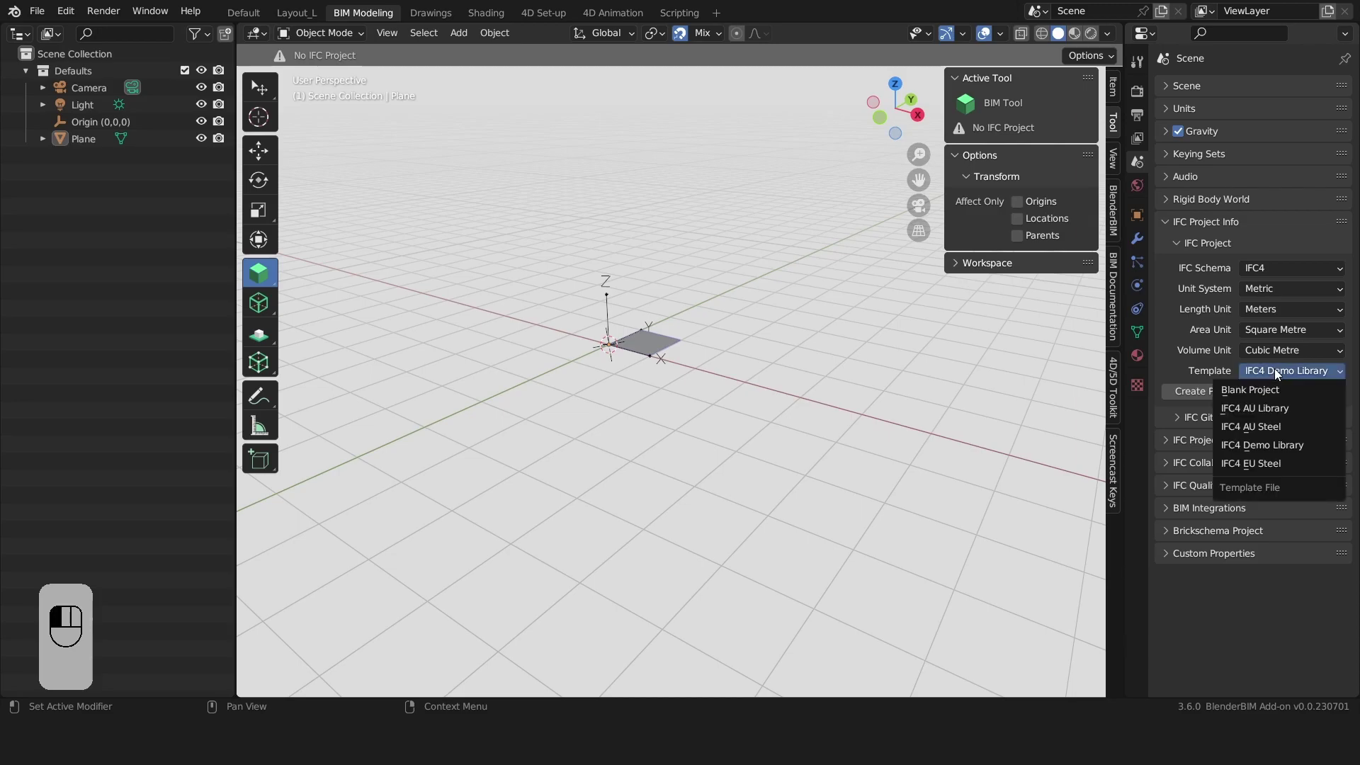
left_click(1288, 448)
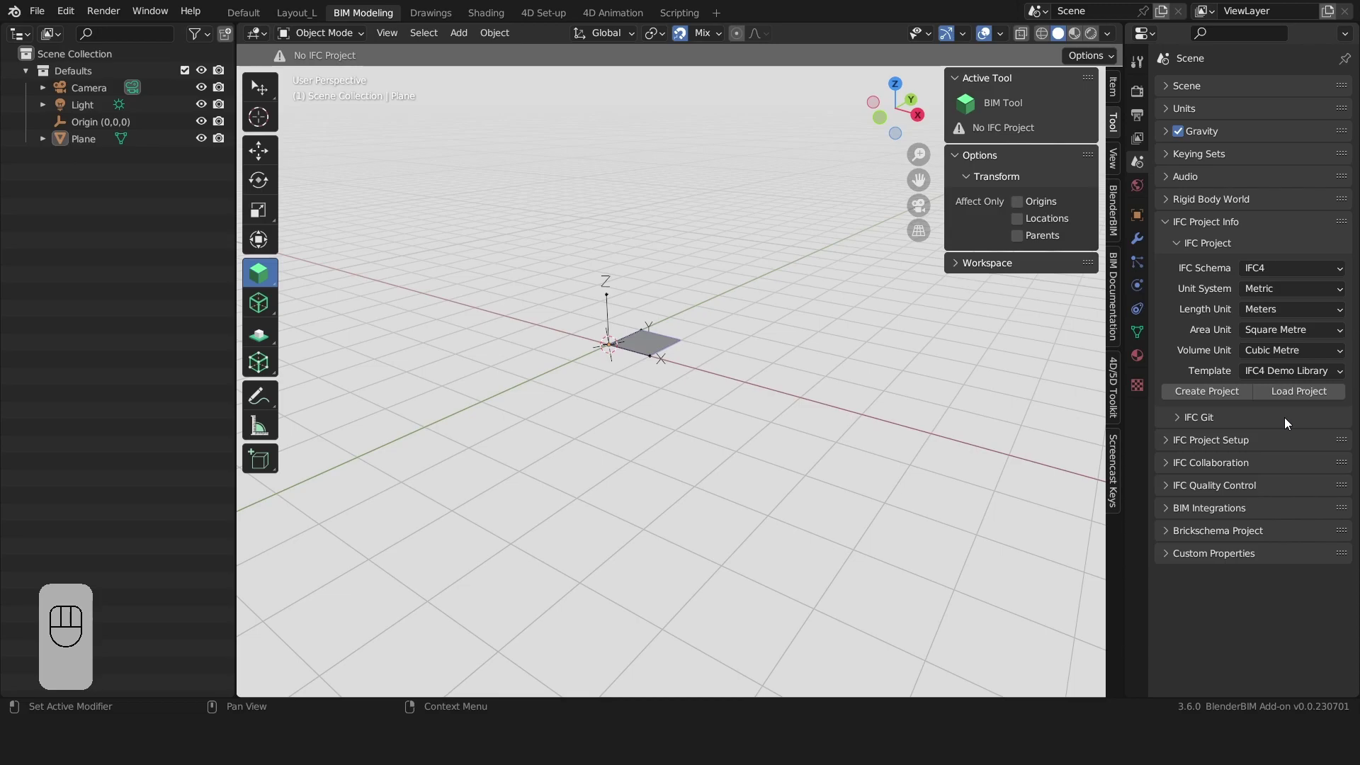
left_click(1206, 391)
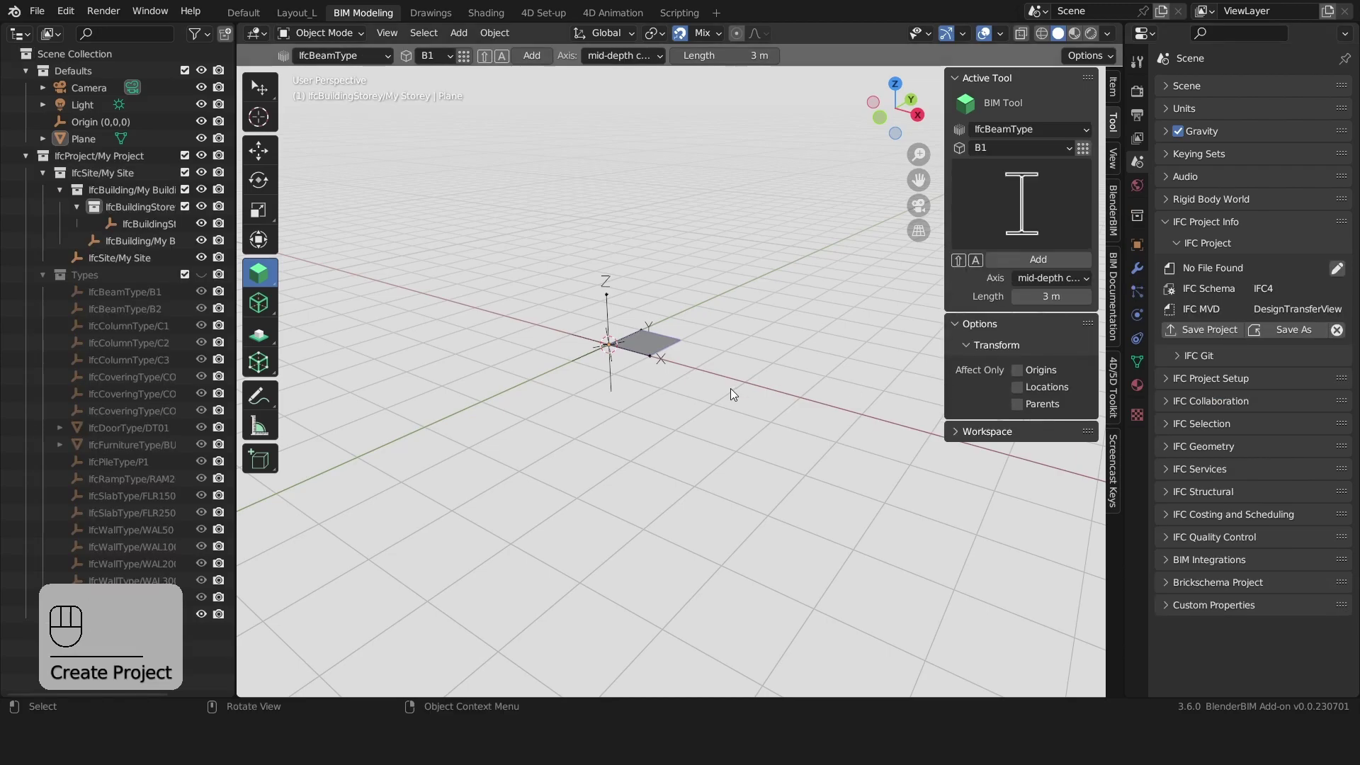
scroll(730, 388, "down", 2)
middle_click_drag(730, 388, 703, 381, "shift")
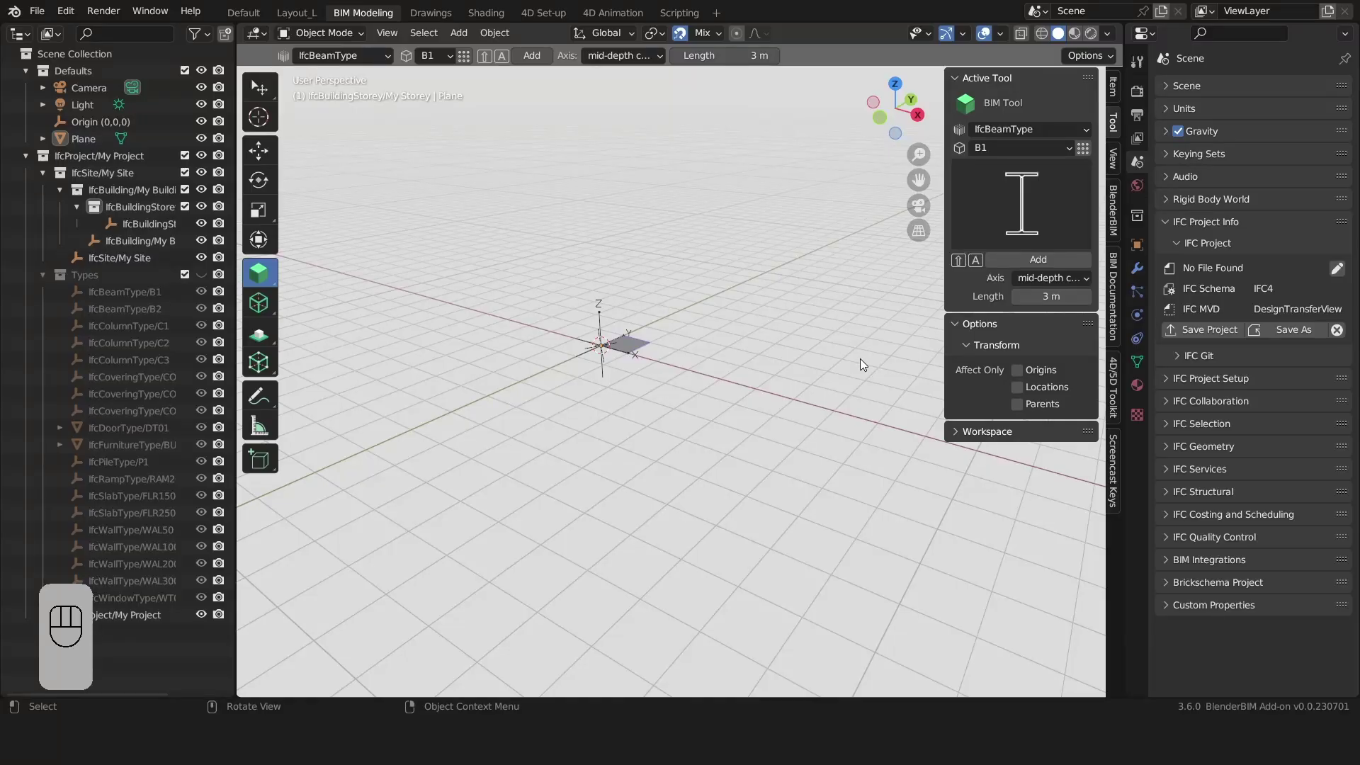
key("n")
key("n")
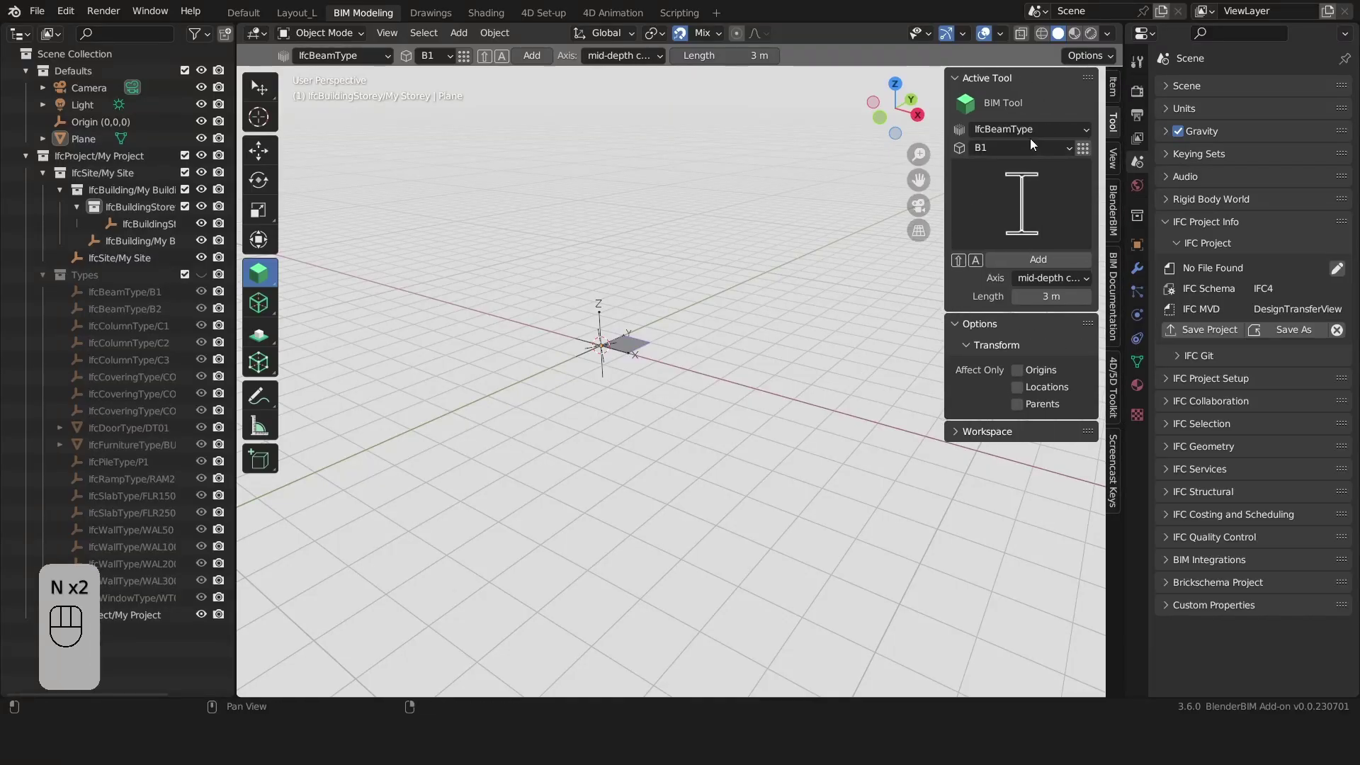
key("n")
key("n")
Add a new IFC grid from the BlenderBIM sidebar tab and centre it in view
left_click(1115, 206)
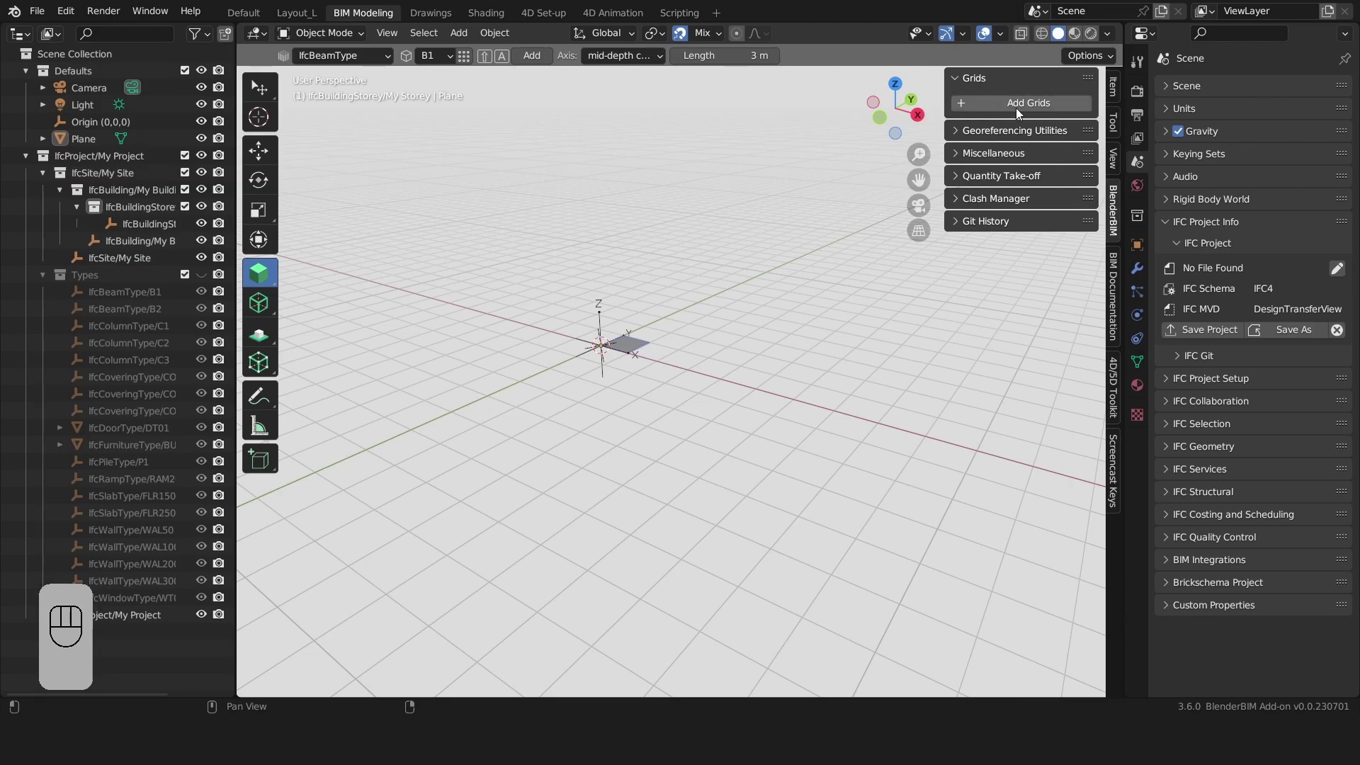
left_click(1016, 107)
scroll(588, 397, "up", 3)
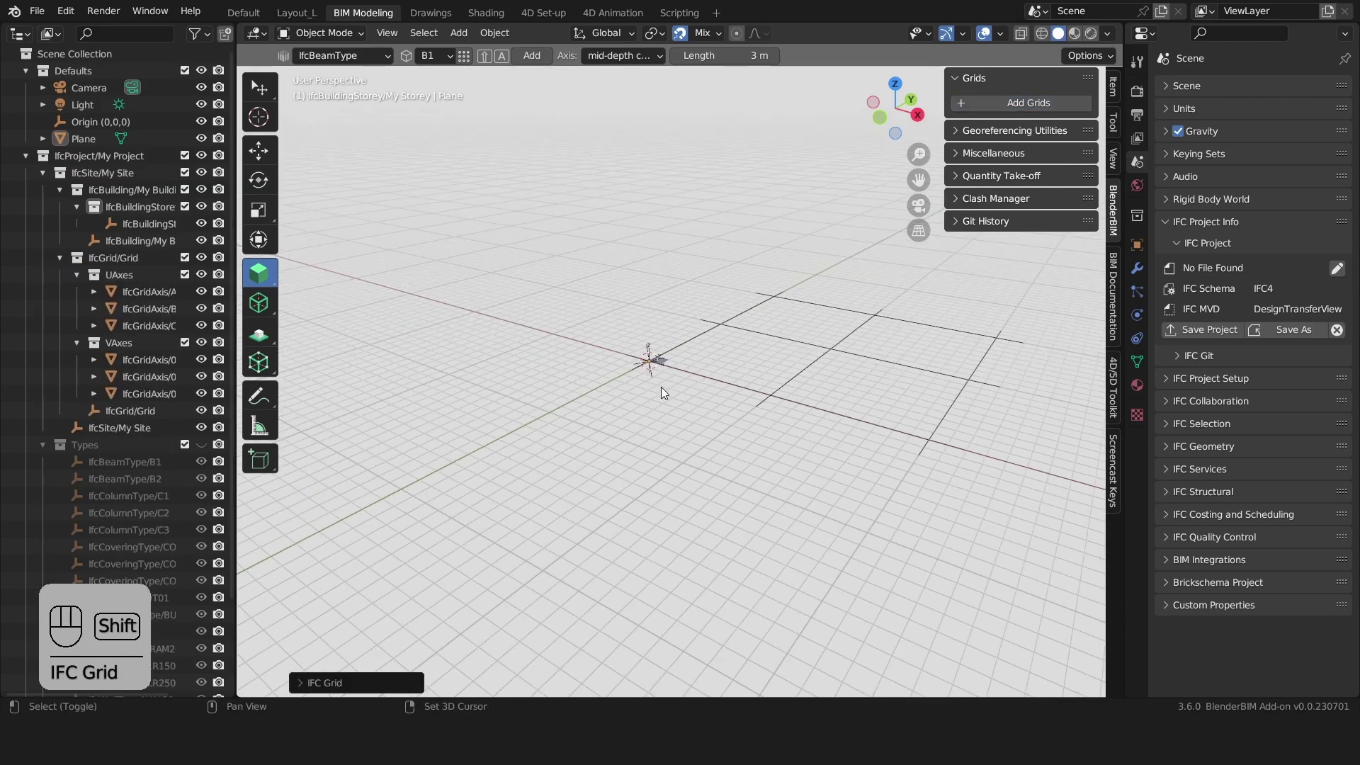
middle_click_drag(661, 387, 560, 368, "shift")
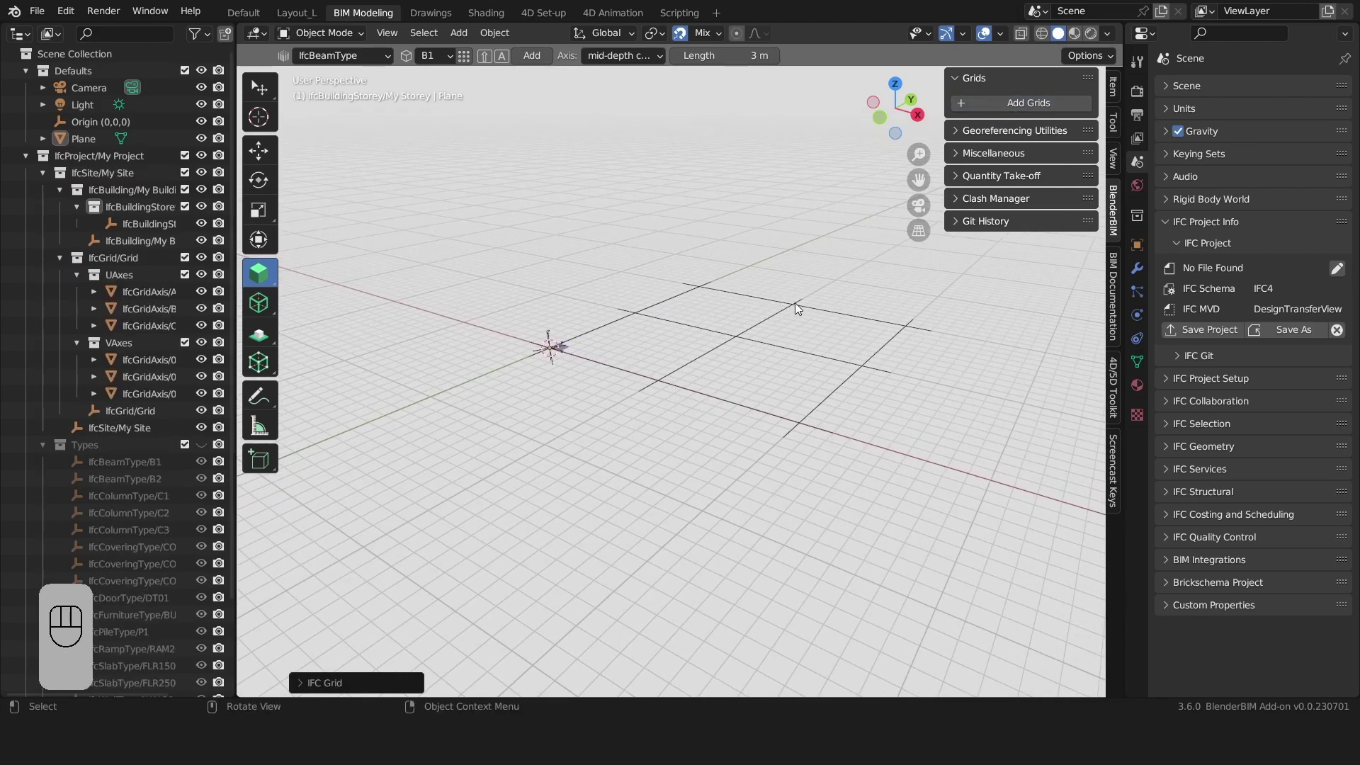
middle_click_drag(795, 304, 761, 348, "shift")
Adjust the grid to 5 U axes at 5.00 spacing and 7 V axes at 7.00 spacing
left_click(322, 682)
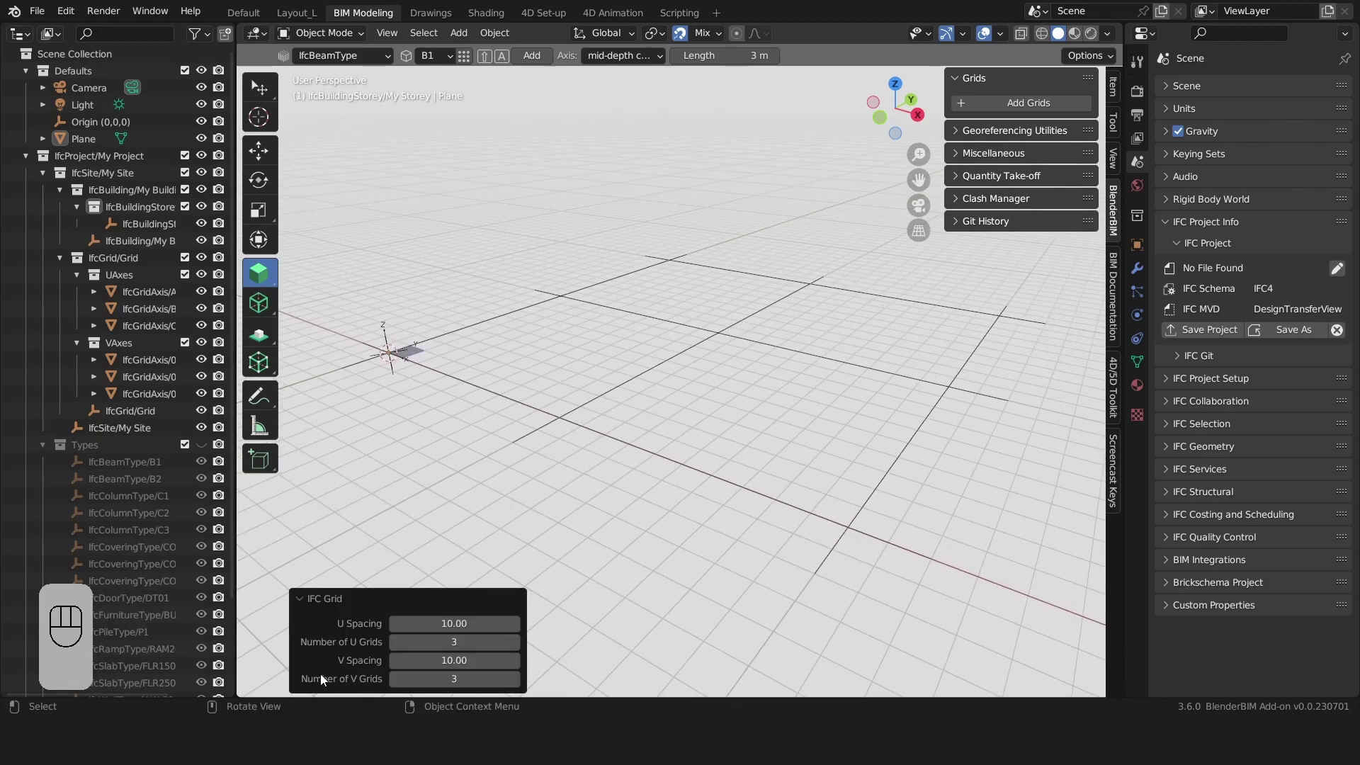
left_click(363, 600)
left_click(354, 686)
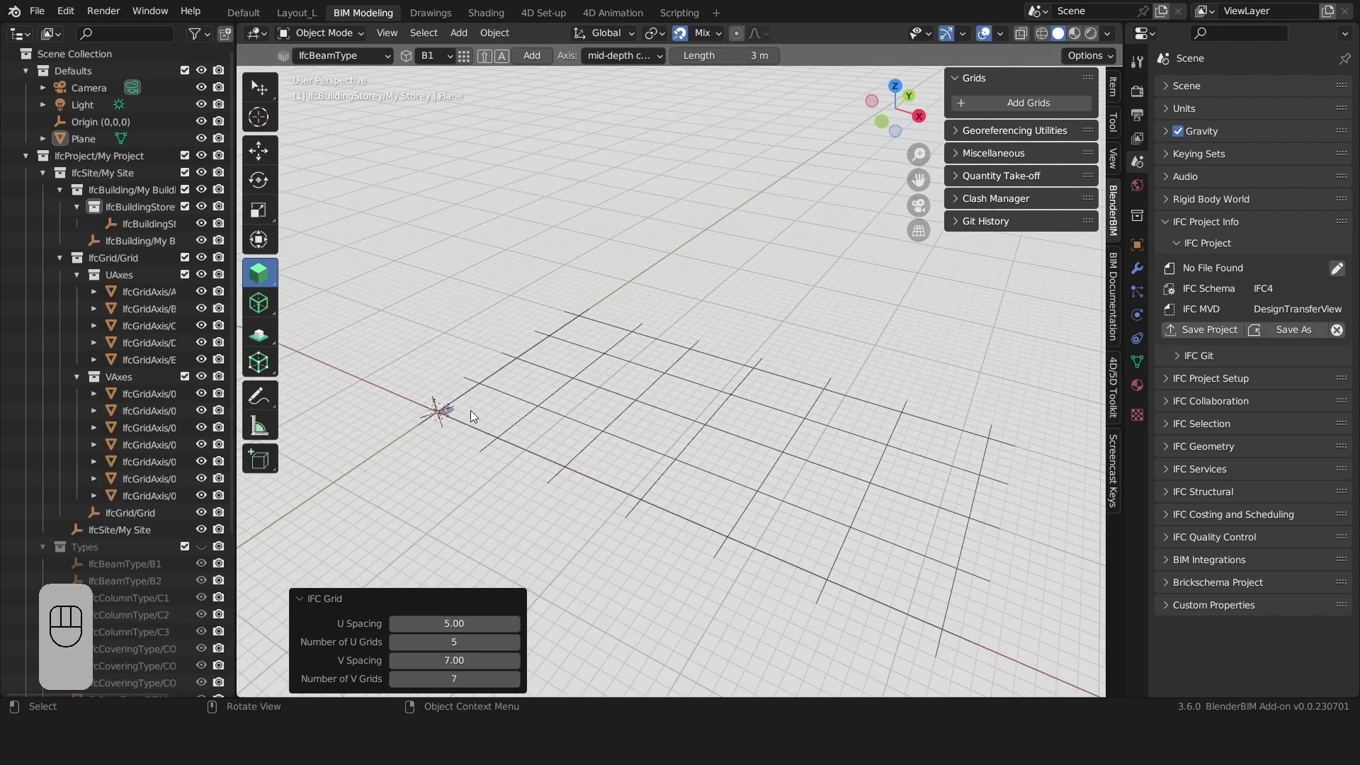
left_click(476, 394)
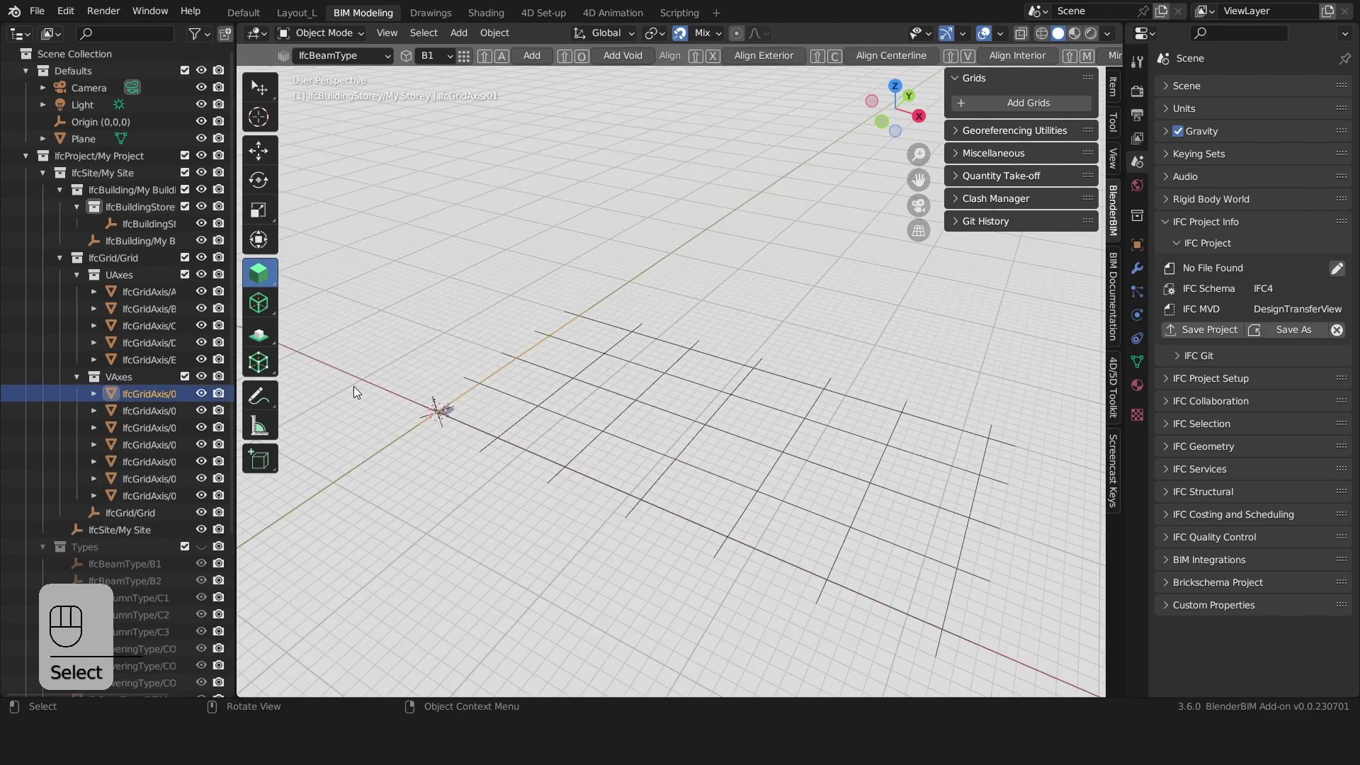
Widen the outliner, switch to top orthographic view and box-select axes A–E and 01–04
left_click_drag(236, 379, 344, 379)
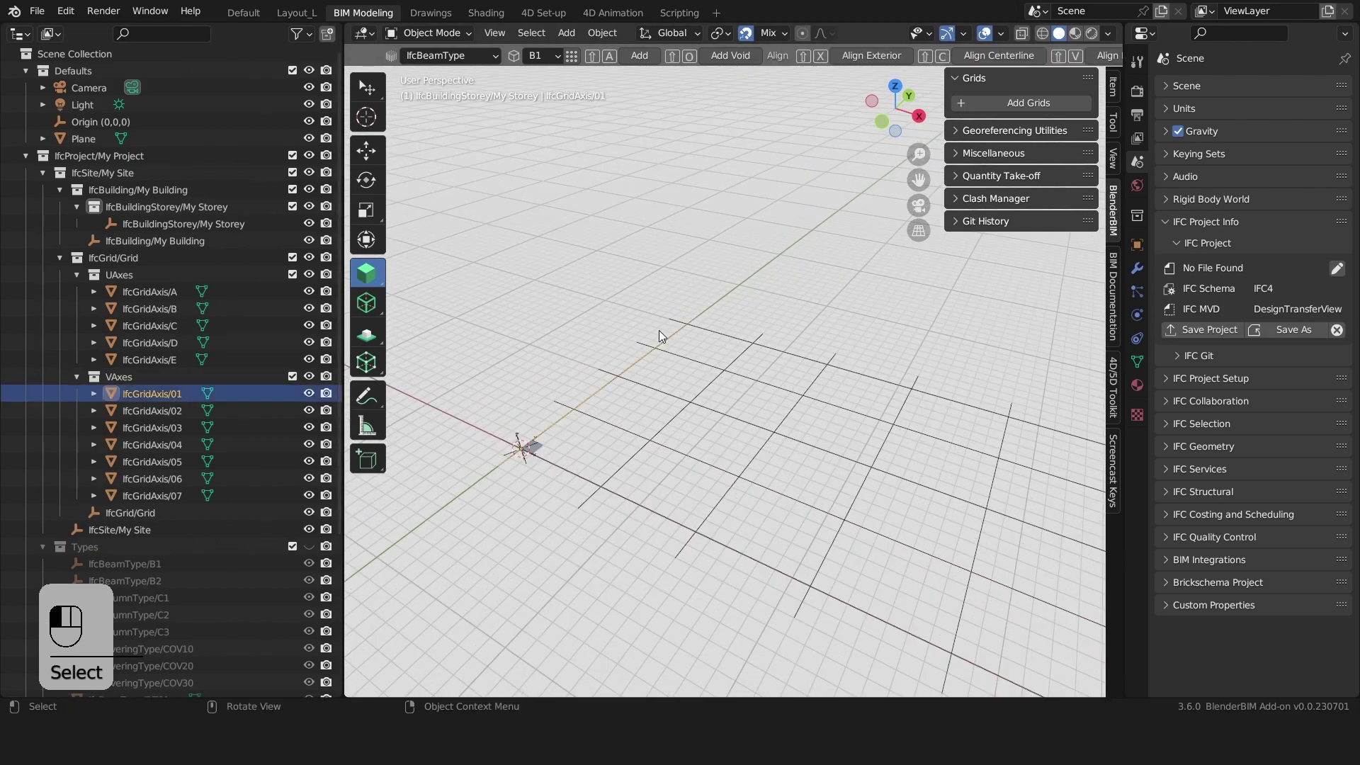
key("KP_7")
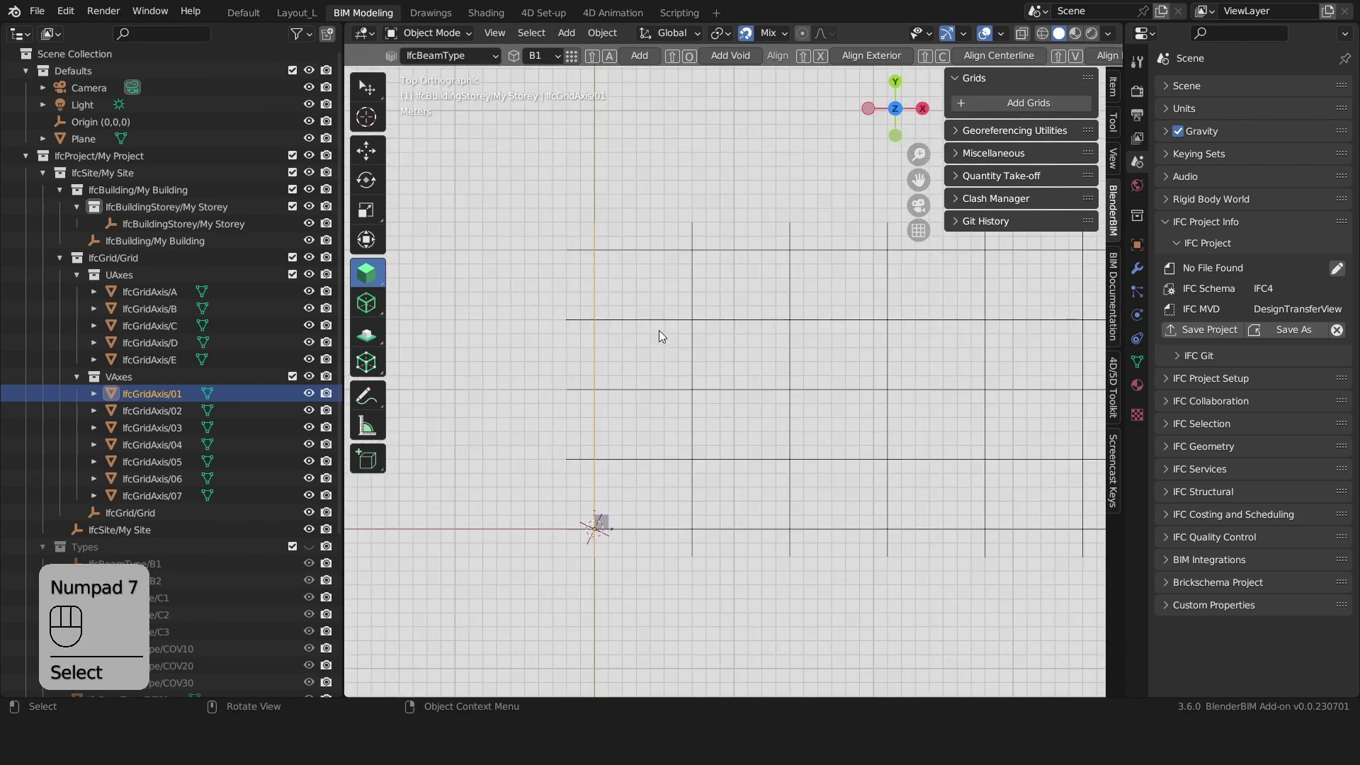
left_click_drag(820, 237, 742, 304)
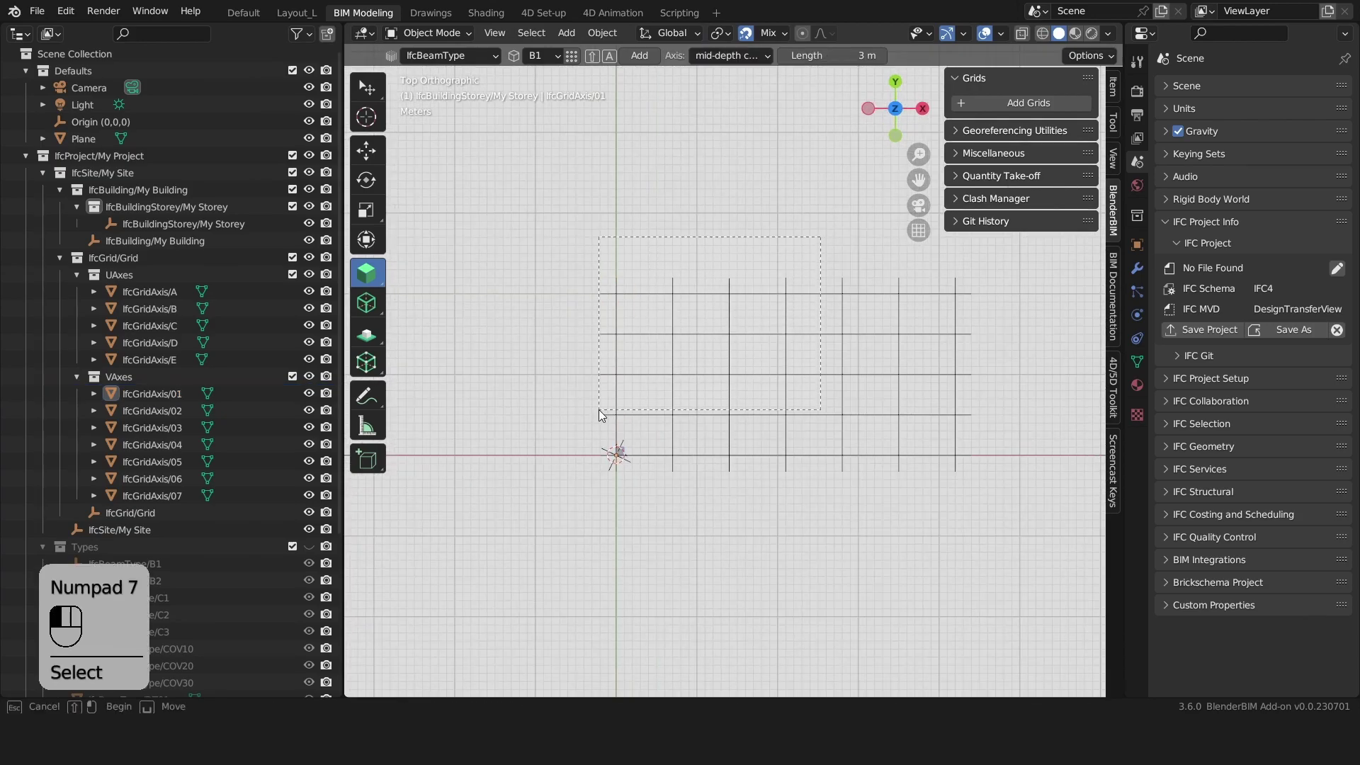
left_click_drag(598, 409, 586, 424)
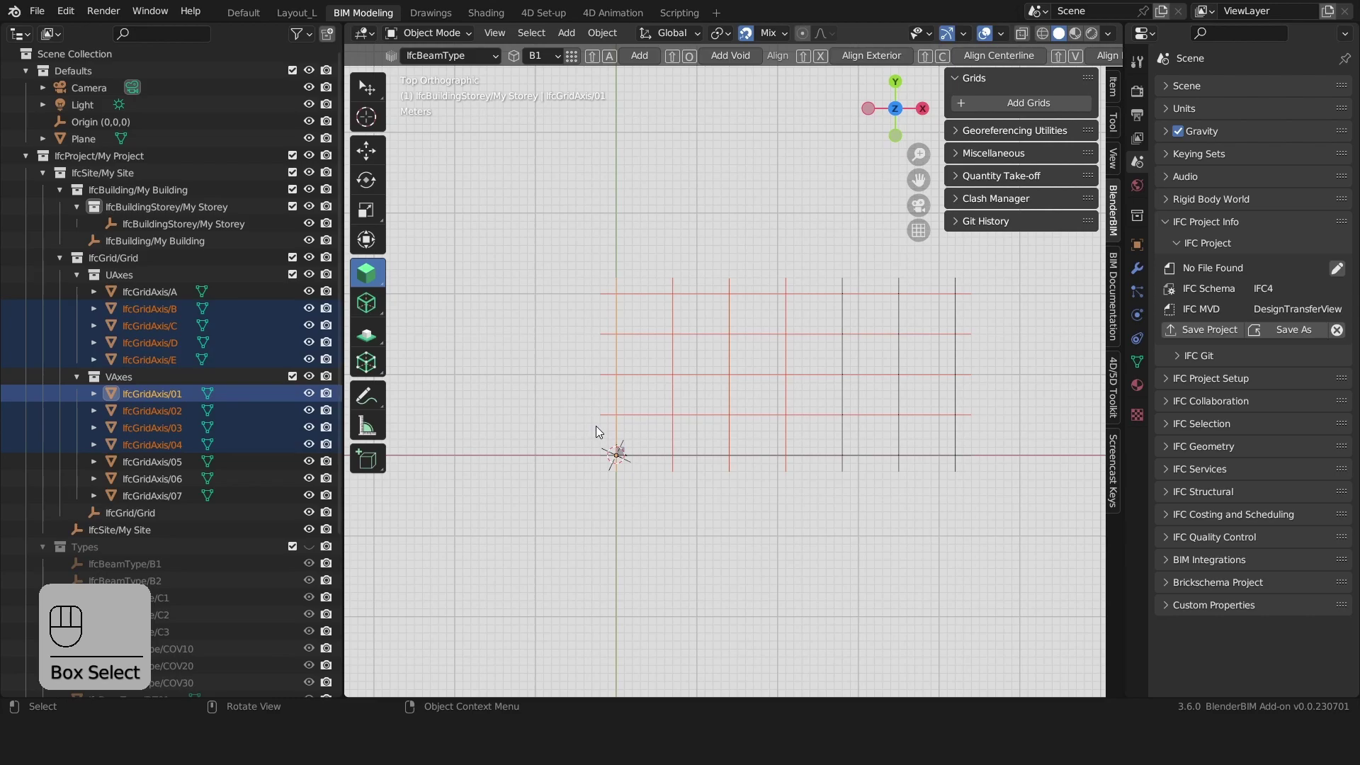
Zoom and pan to frame the selected grid axes
scroll(737, 442, "up", 2)
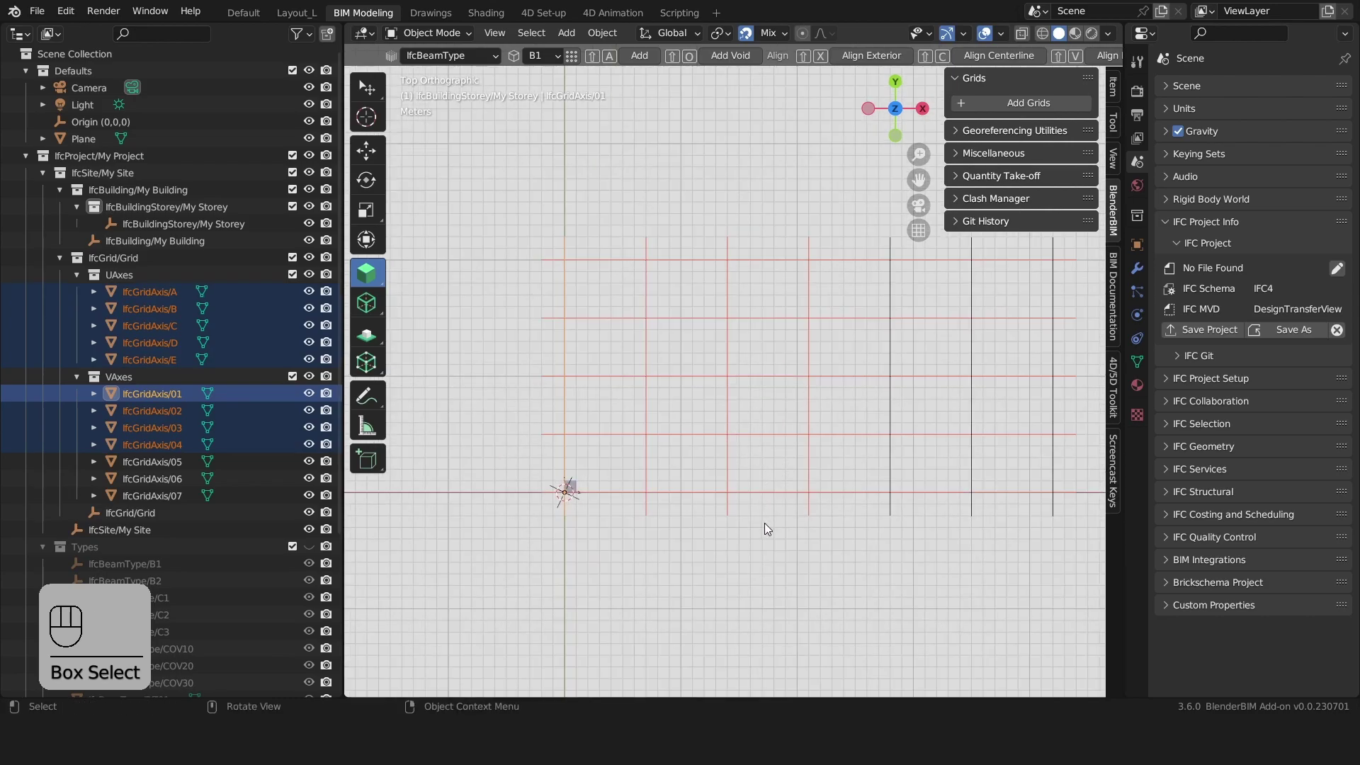
scroll(662, 425, "down", 2)
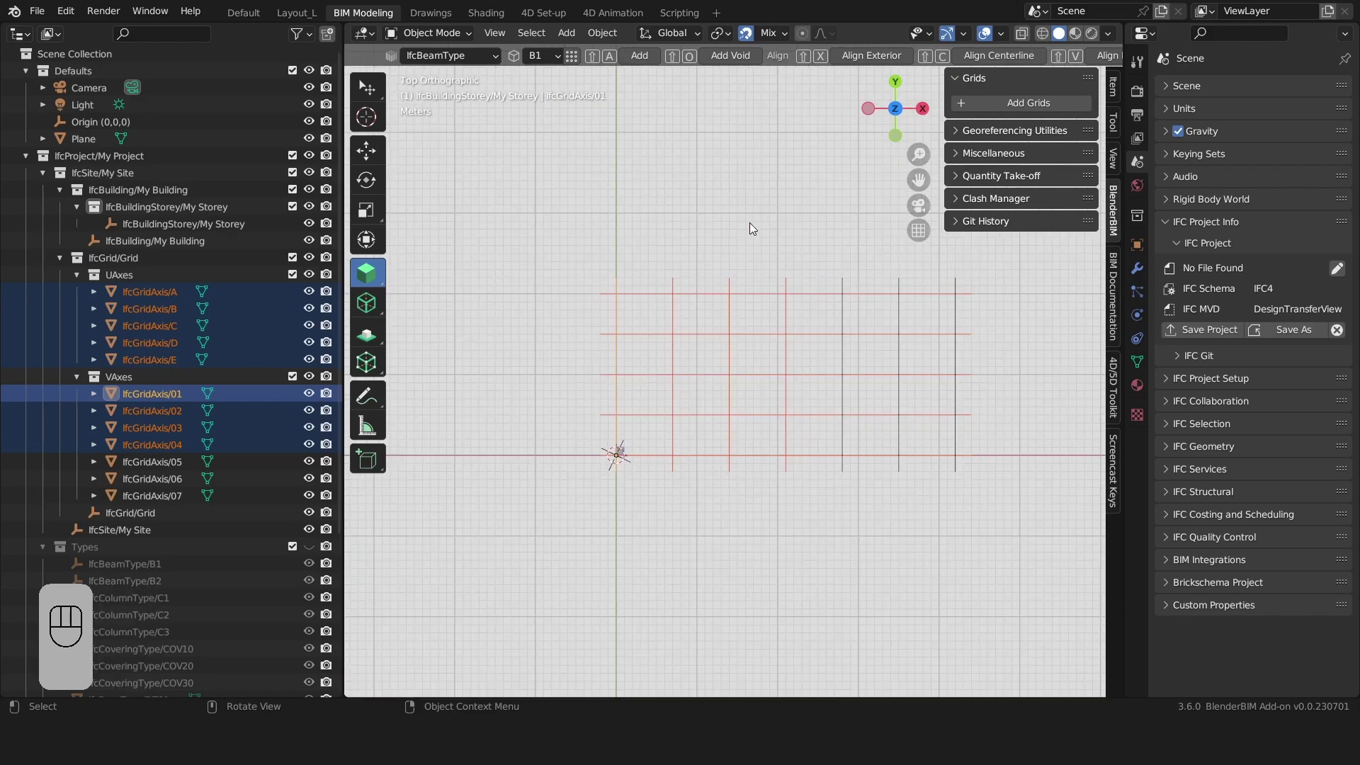
middle_click_drag(796, 265, 740, 283, "shift")
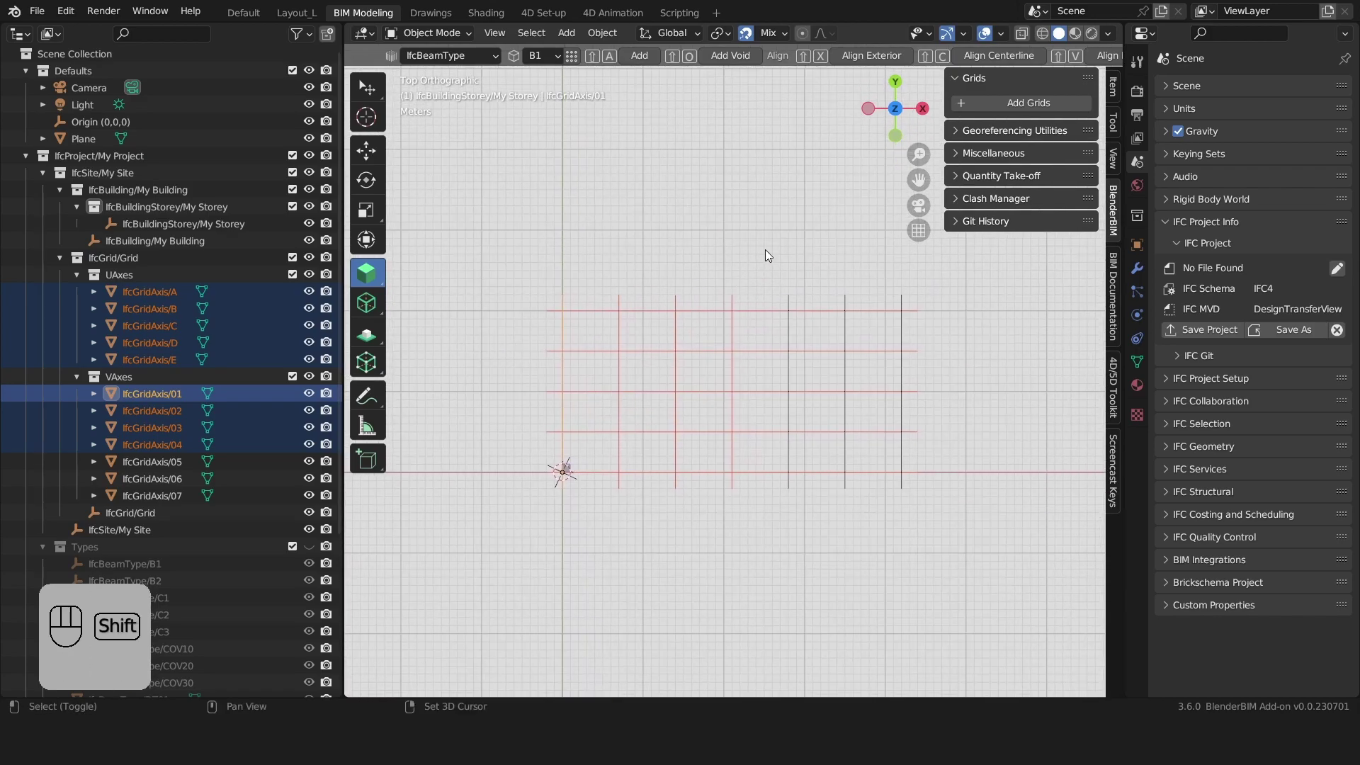
left_click_drag(855, 160, 699, 292, "shift")
scroll(699, 291, "down", 3)
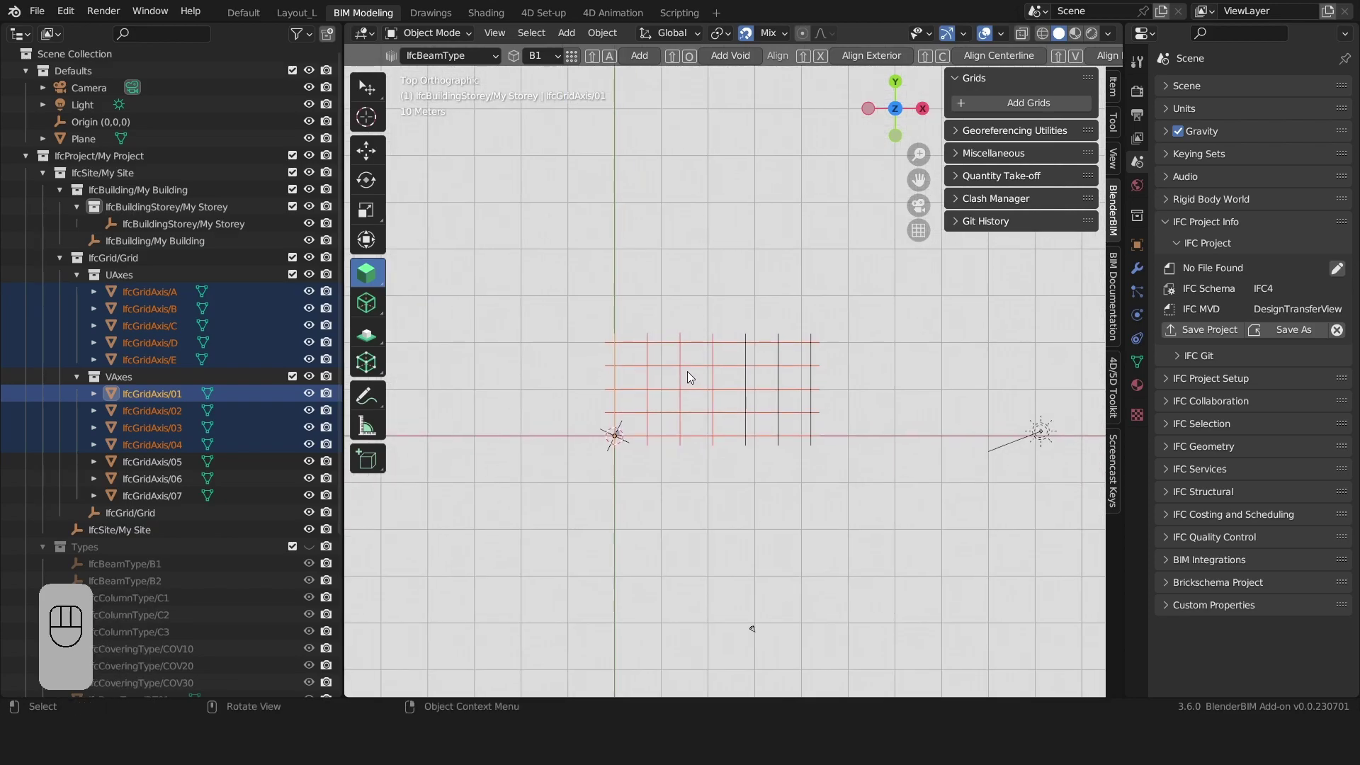
scroll(687, 371, "up", 2)
middle_click_drag(687, 371, 640, 435, "shift")
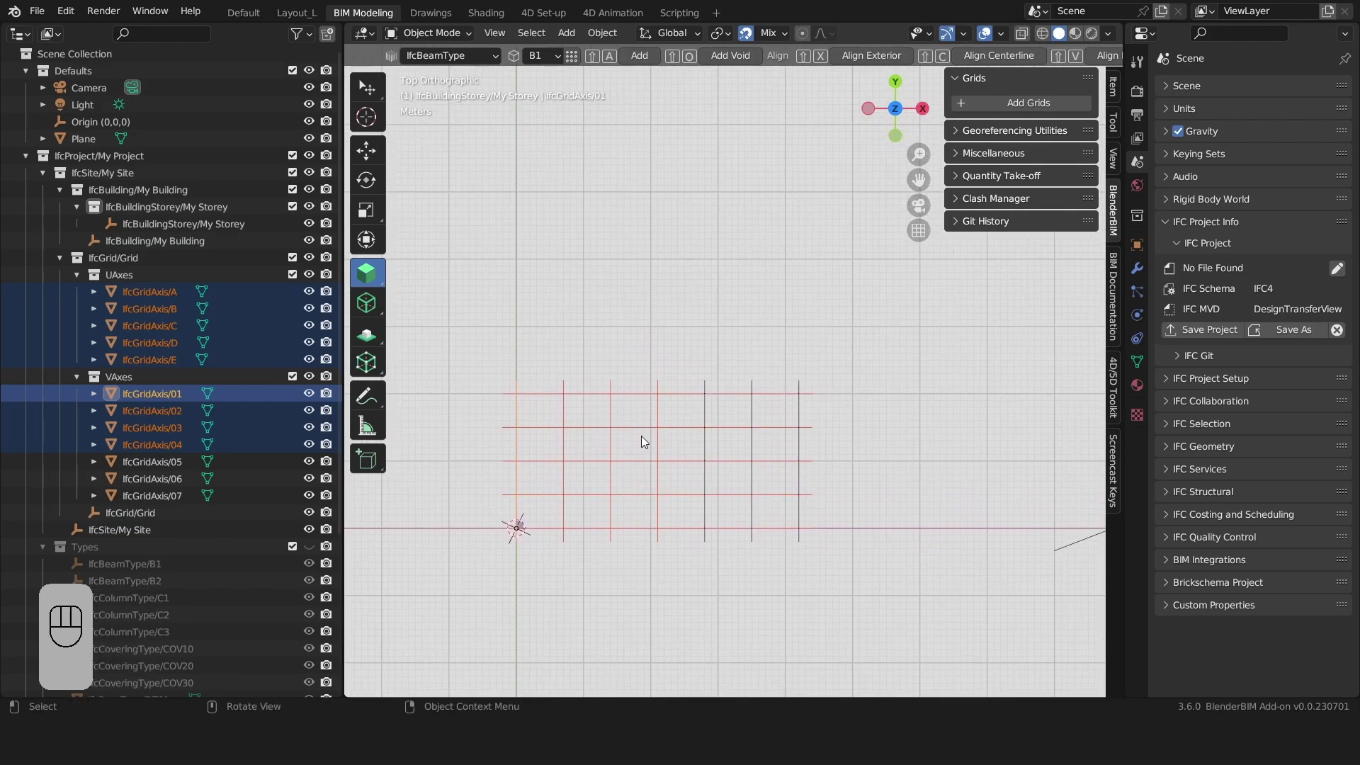
Duplicate the selected grid axes and move the copy 50 m along X
key("shift+d")
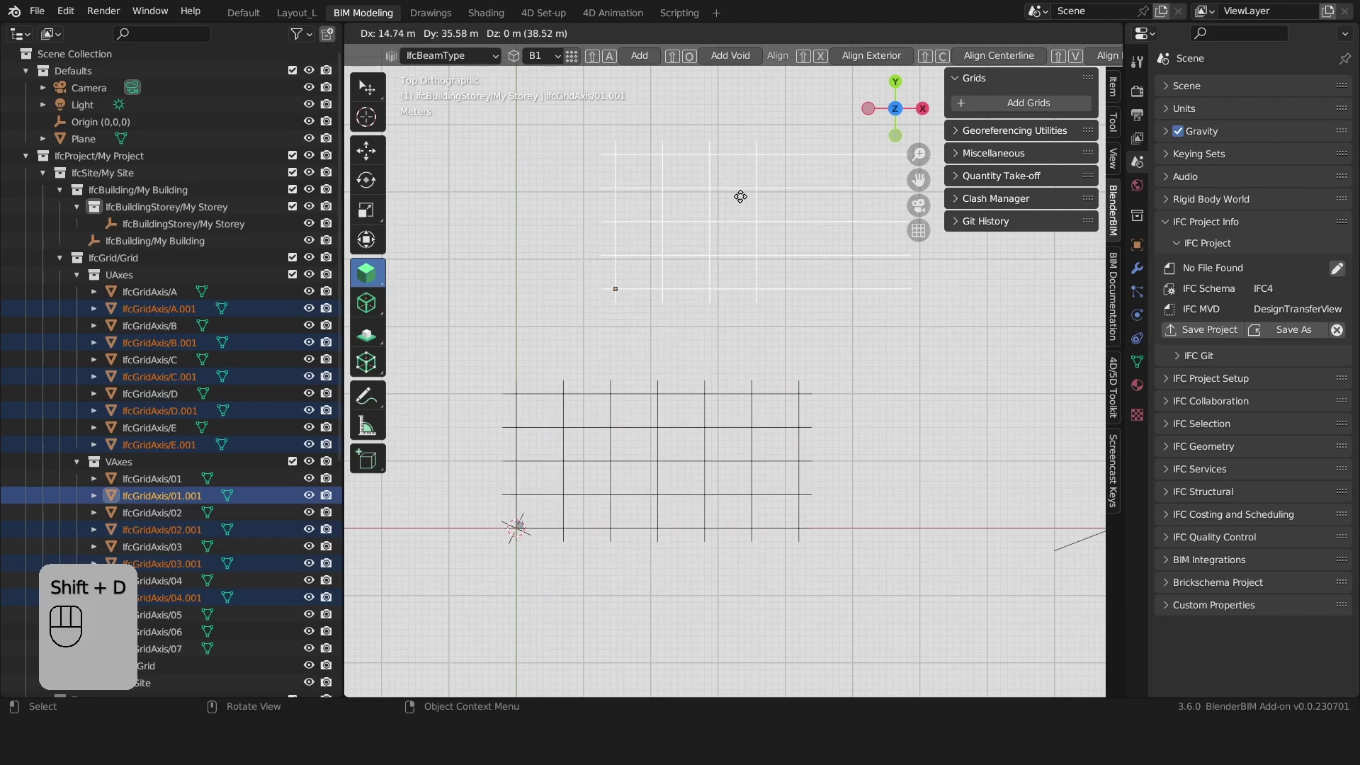
key("g")
key("x")
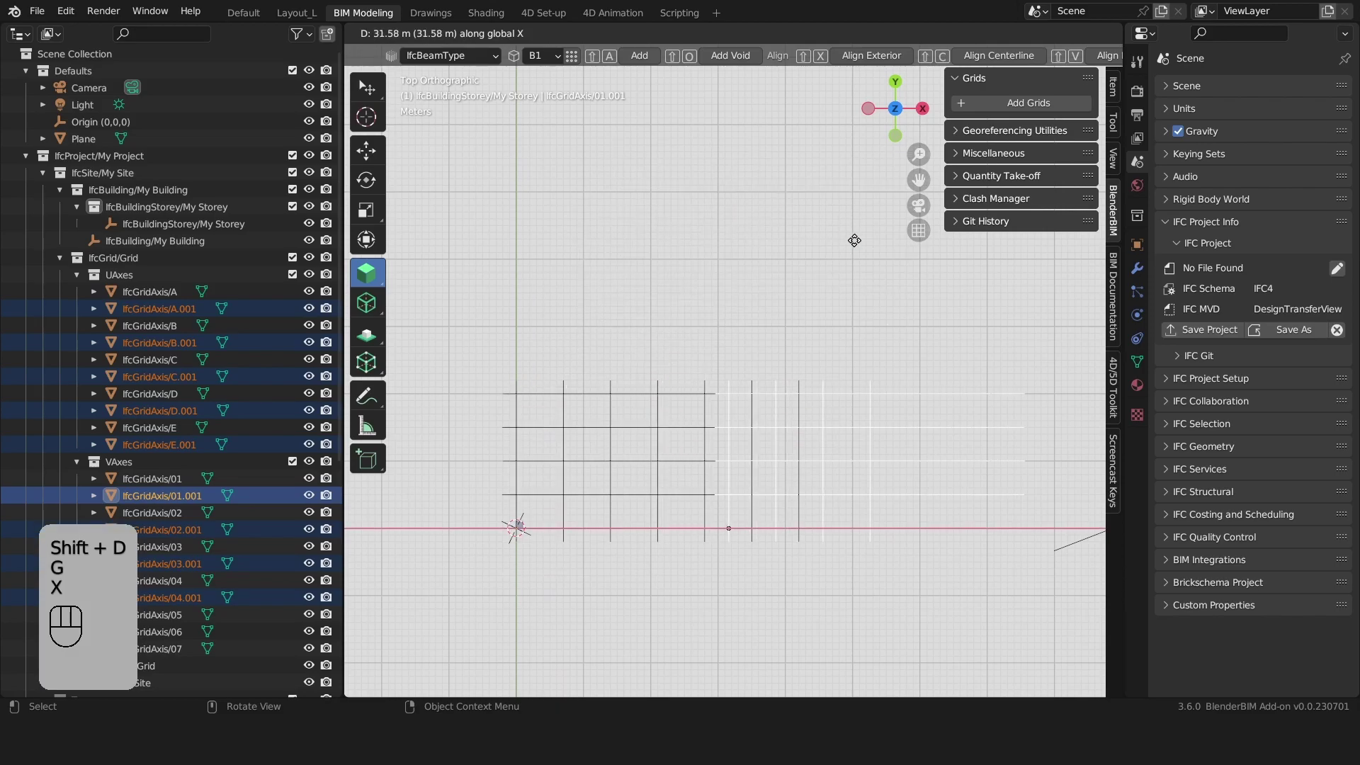
type("50")
key("KP_Enter")
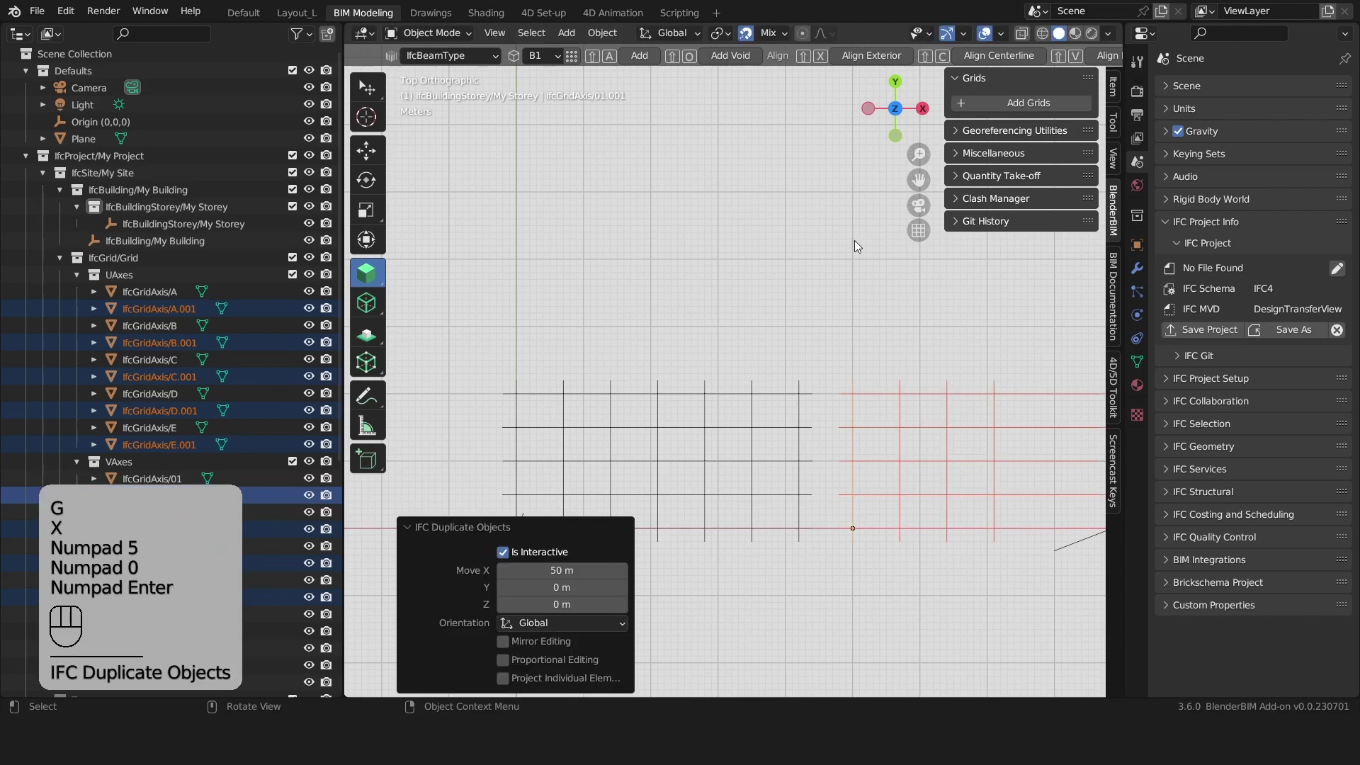
Move the copied axes 50 m along Y, then zoom out and deselect to check them
key("g")
key("y")
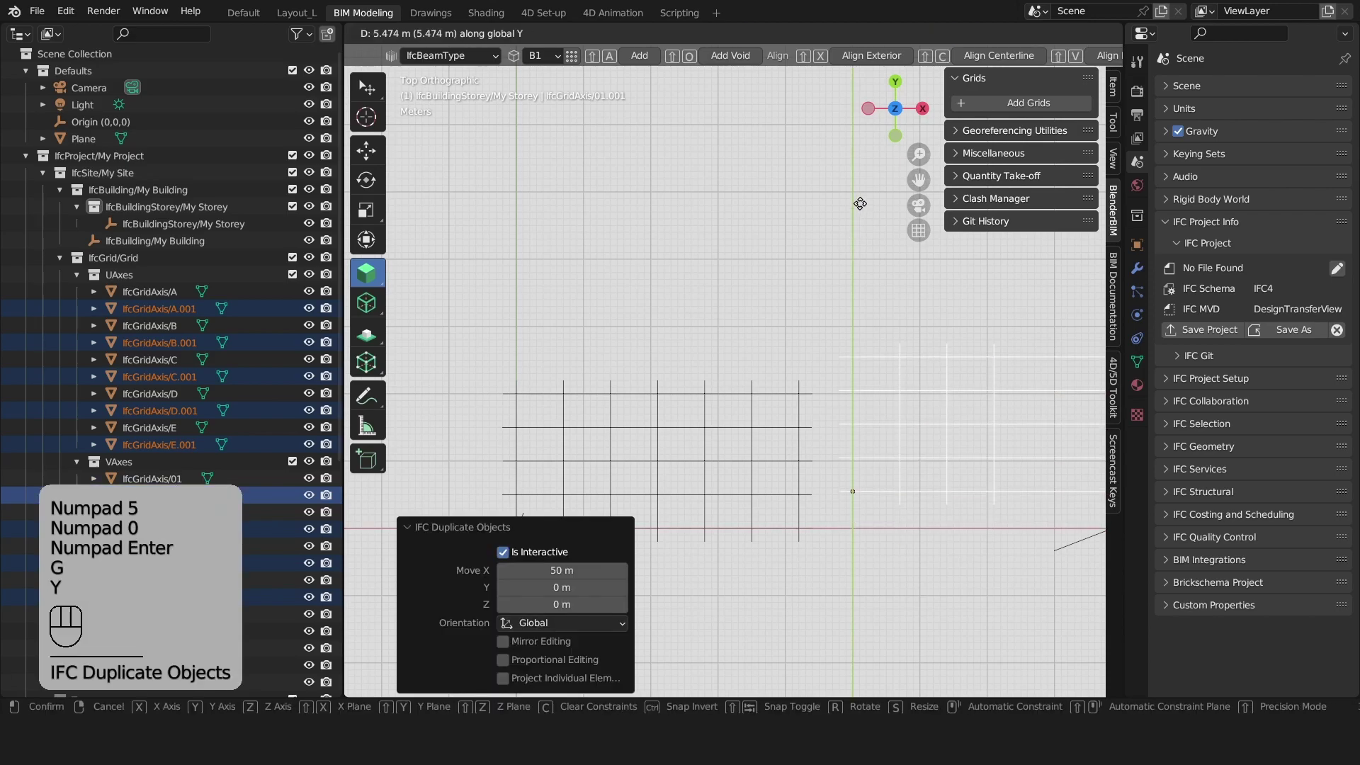
type("50")
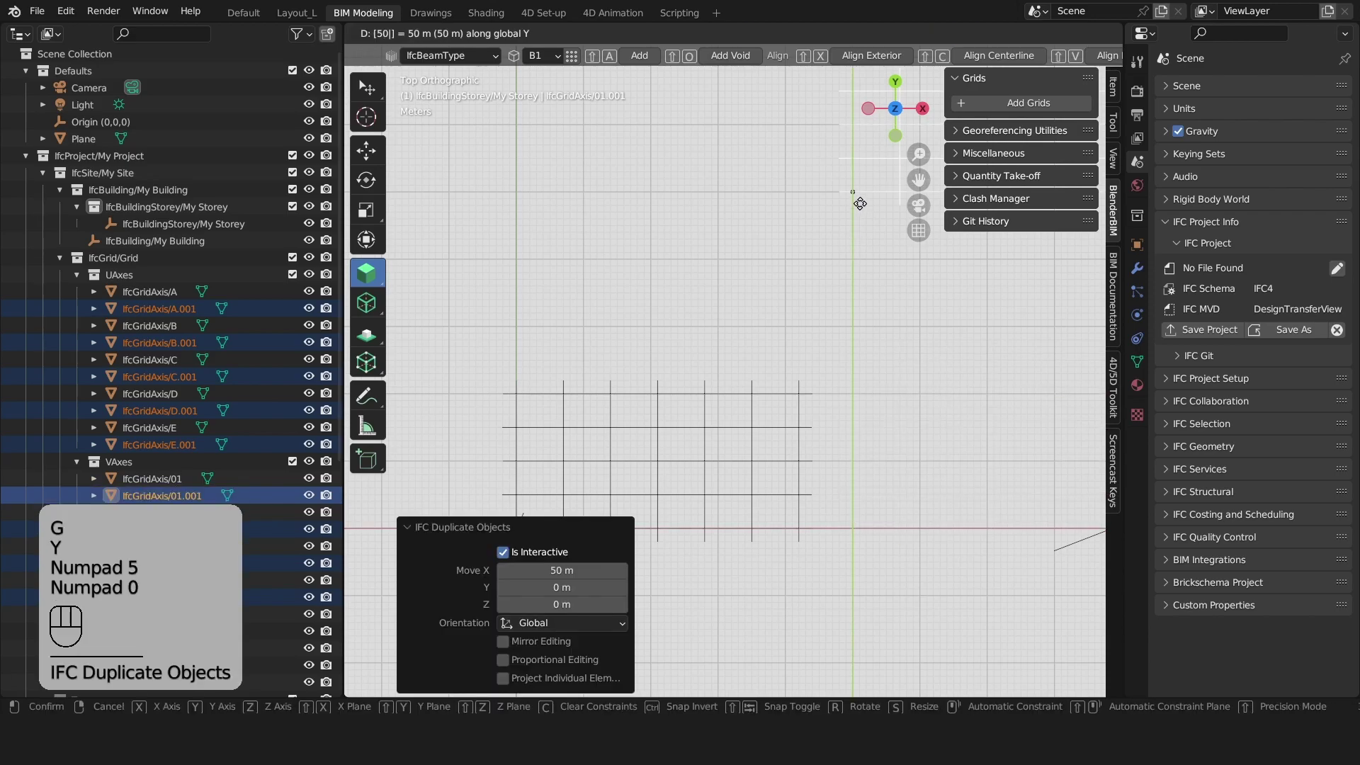
key("KP_Enter")
scroll(860, 203, "down", 4)
middle_click_drag(860, 202, 804, 367, "shift")
scroll(822, 308, "up", 2)
left_click(821, 308)
scroll(812, 372, "up", 3)
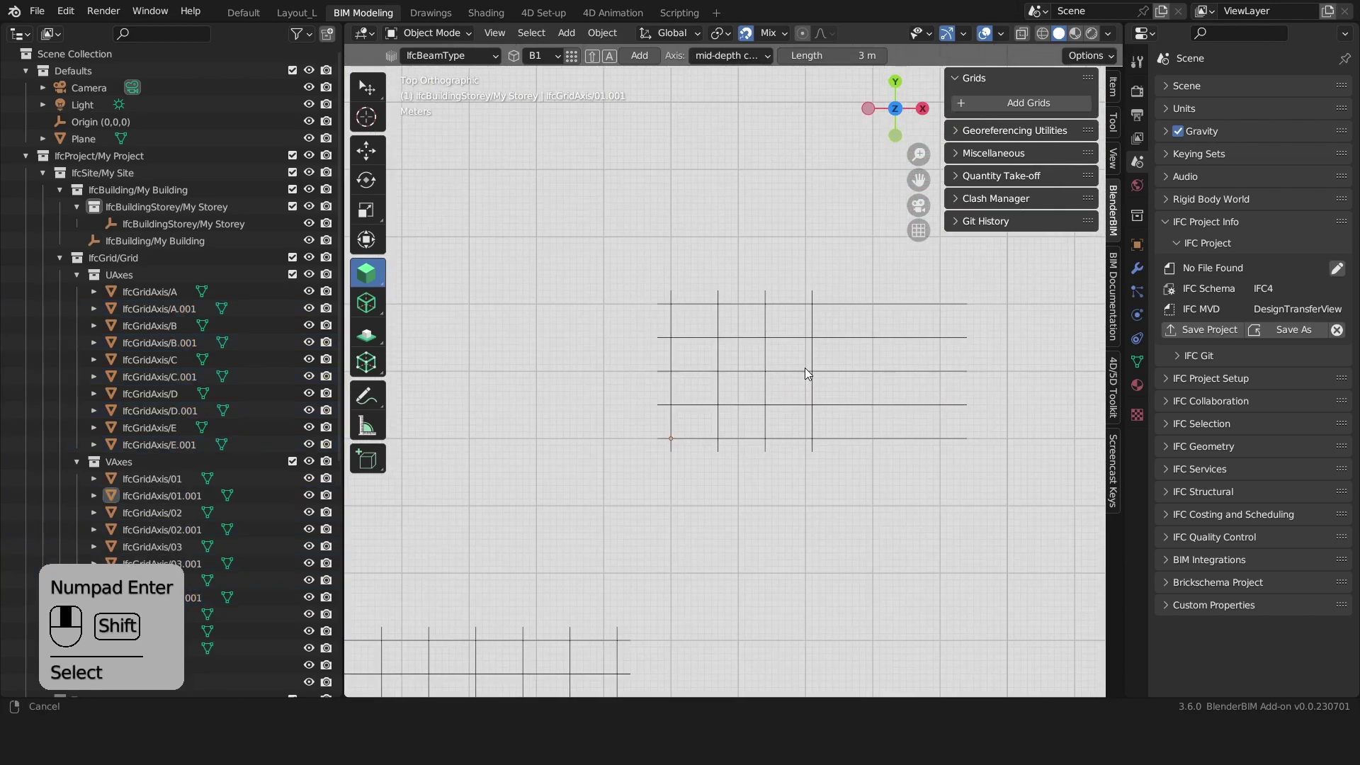
Box-select copied horizontal axes A.001–E.001 and enter Edit Mode
left_click(833, 369)
left_click_drag(949, 478, 871, 300)
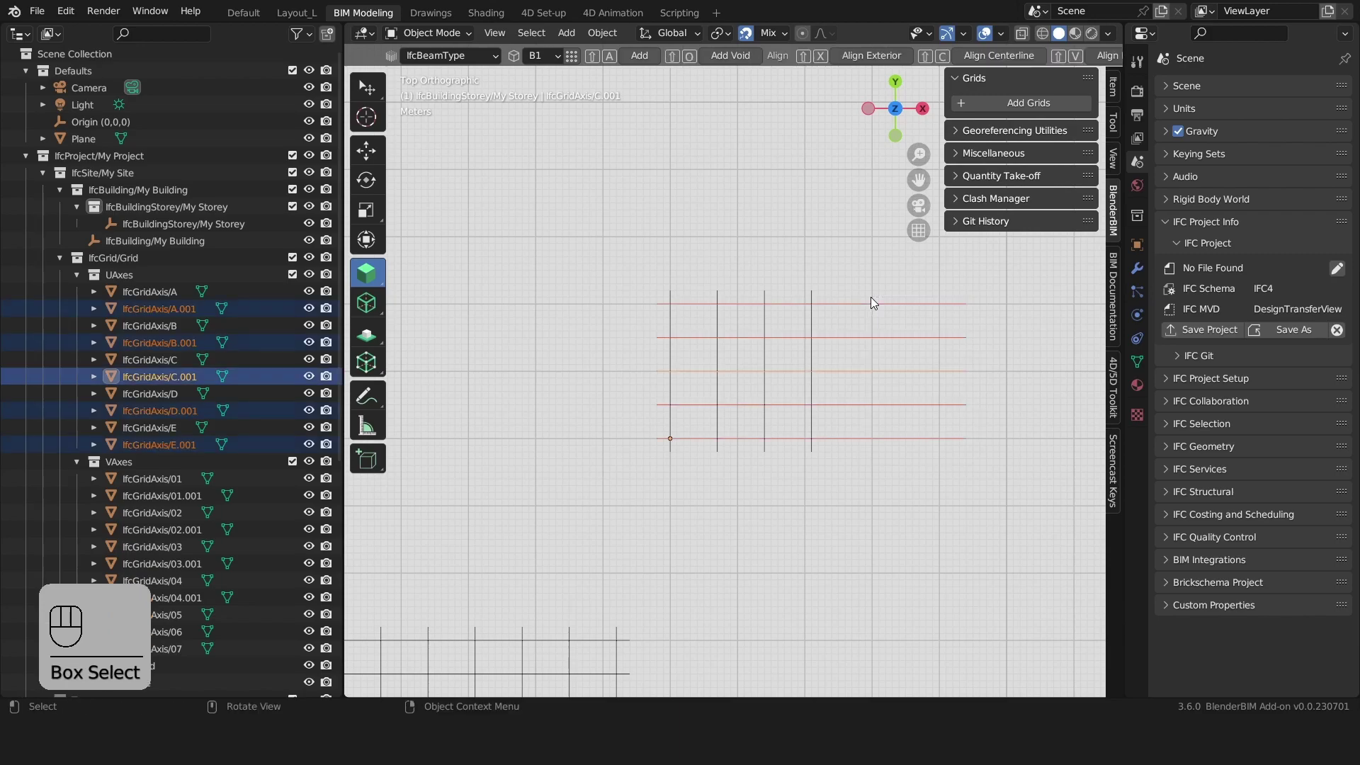
left_click(1008, 473)
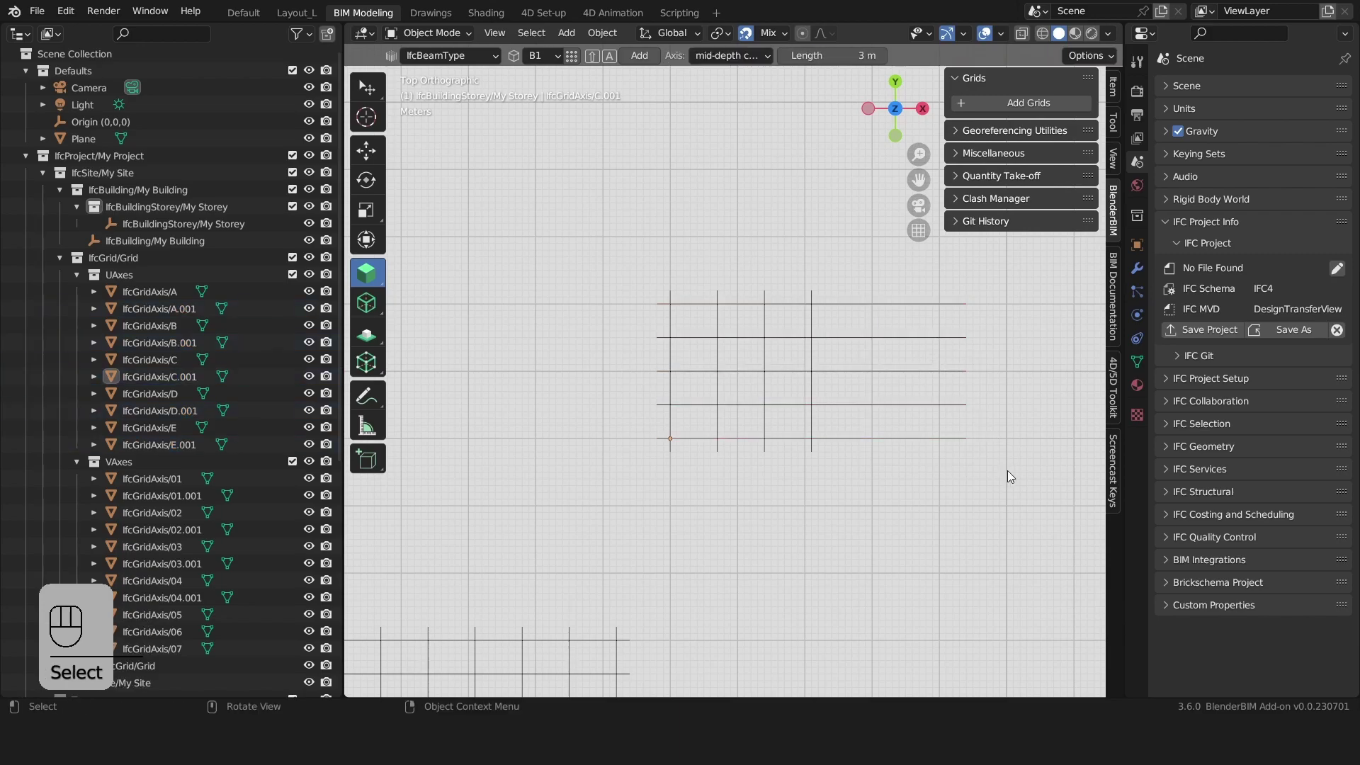
left_click_drag(1007, 470, 911, 275)
scroll(911, 276, "up", 1)
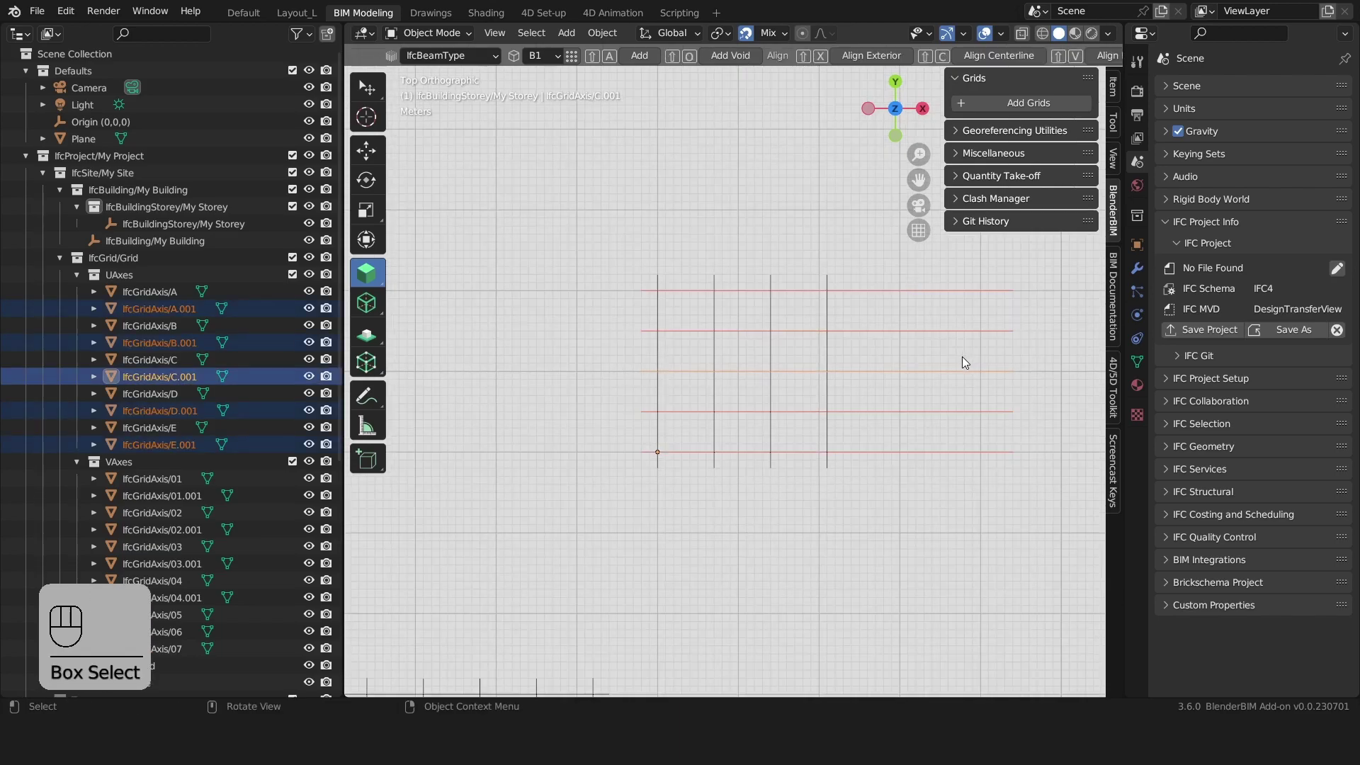
middle_click_drag(964, 357, 891, 371, "shift")
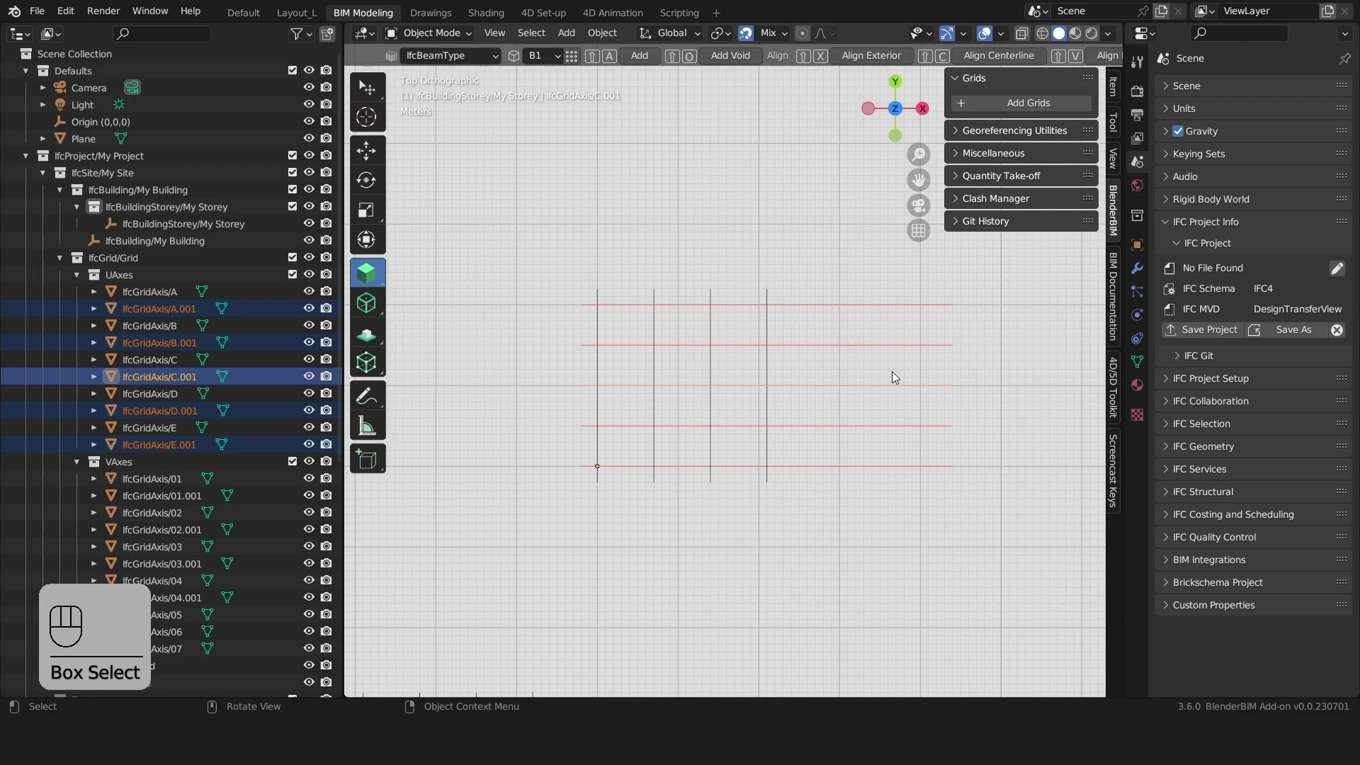
key("Tab")
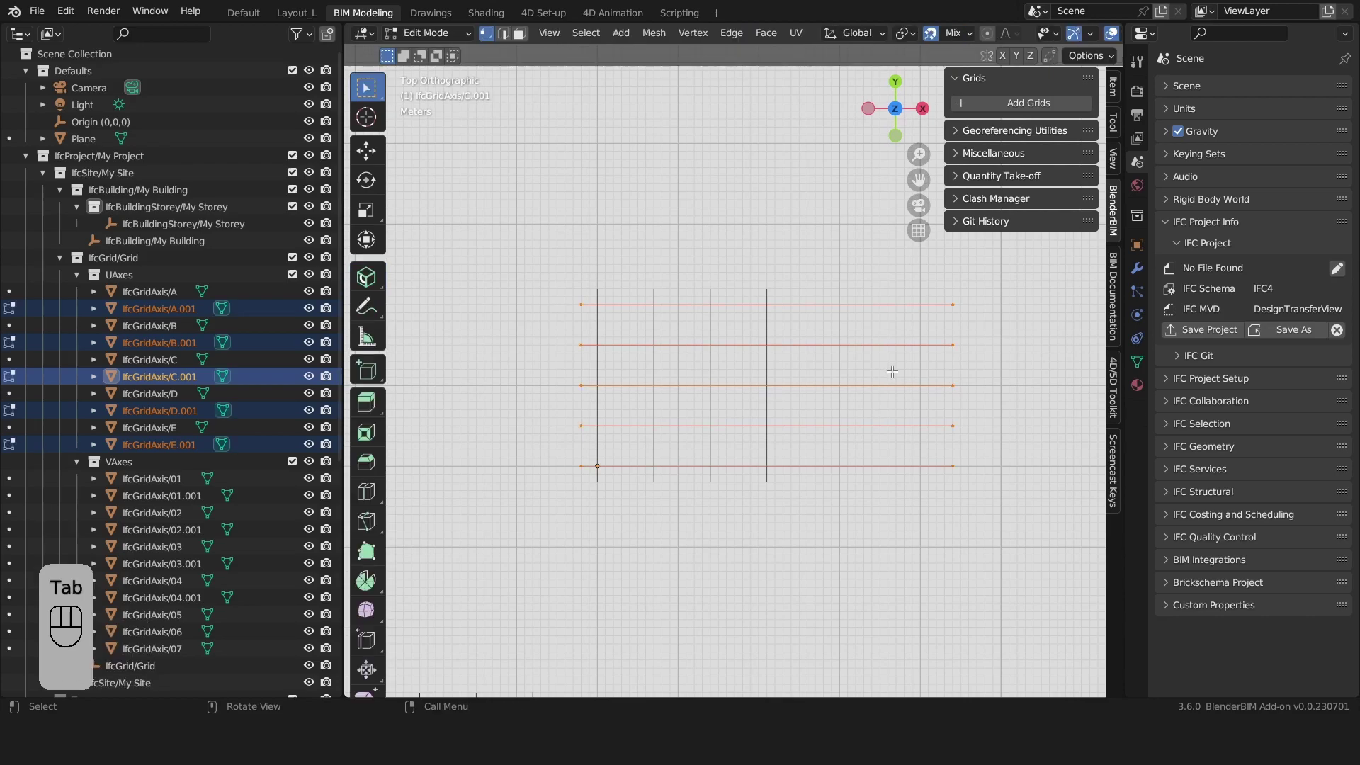
Move the right-end vertices of axes A.001–E.001 23 m left along X, then return to Object Mode
left_click(503, 34)
left_click(487, 34)
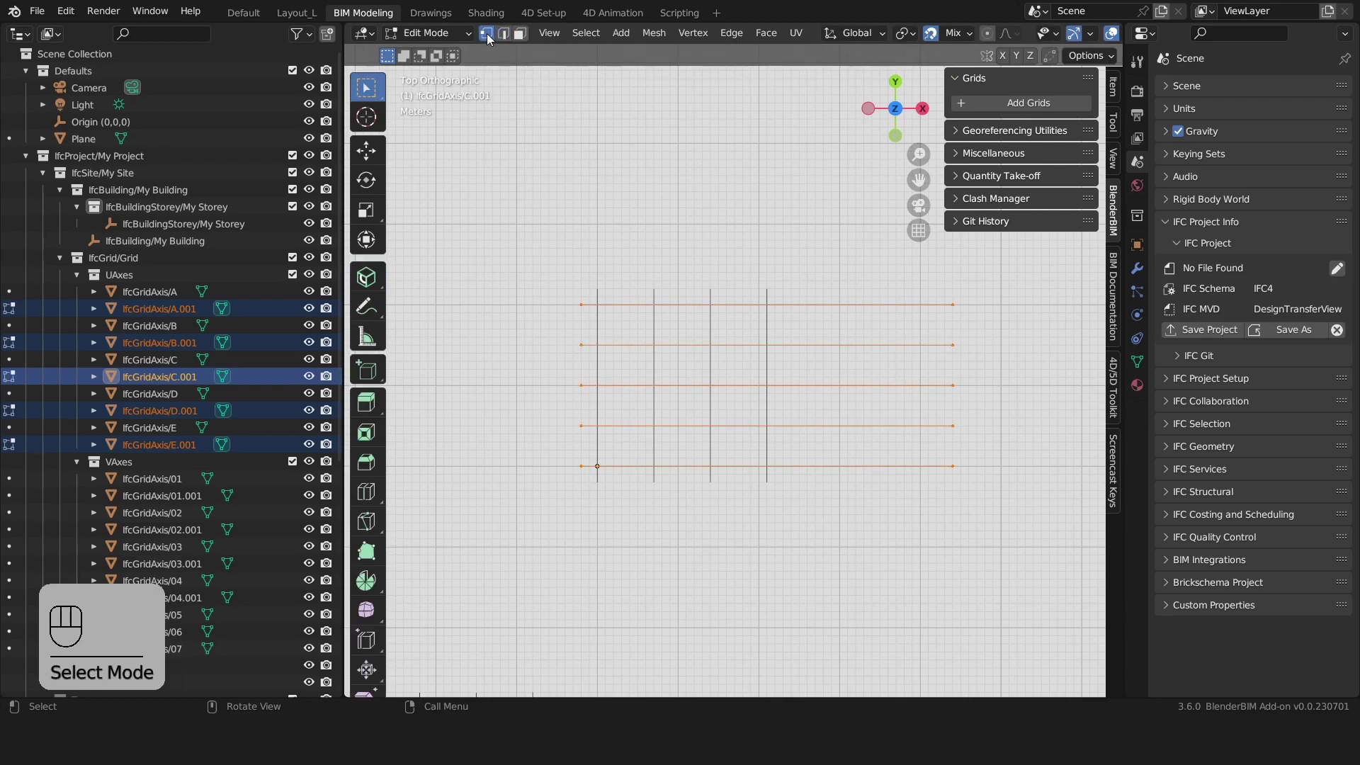
left_click(999, 277)
left_click_drag(1000, 275, 914, 497)
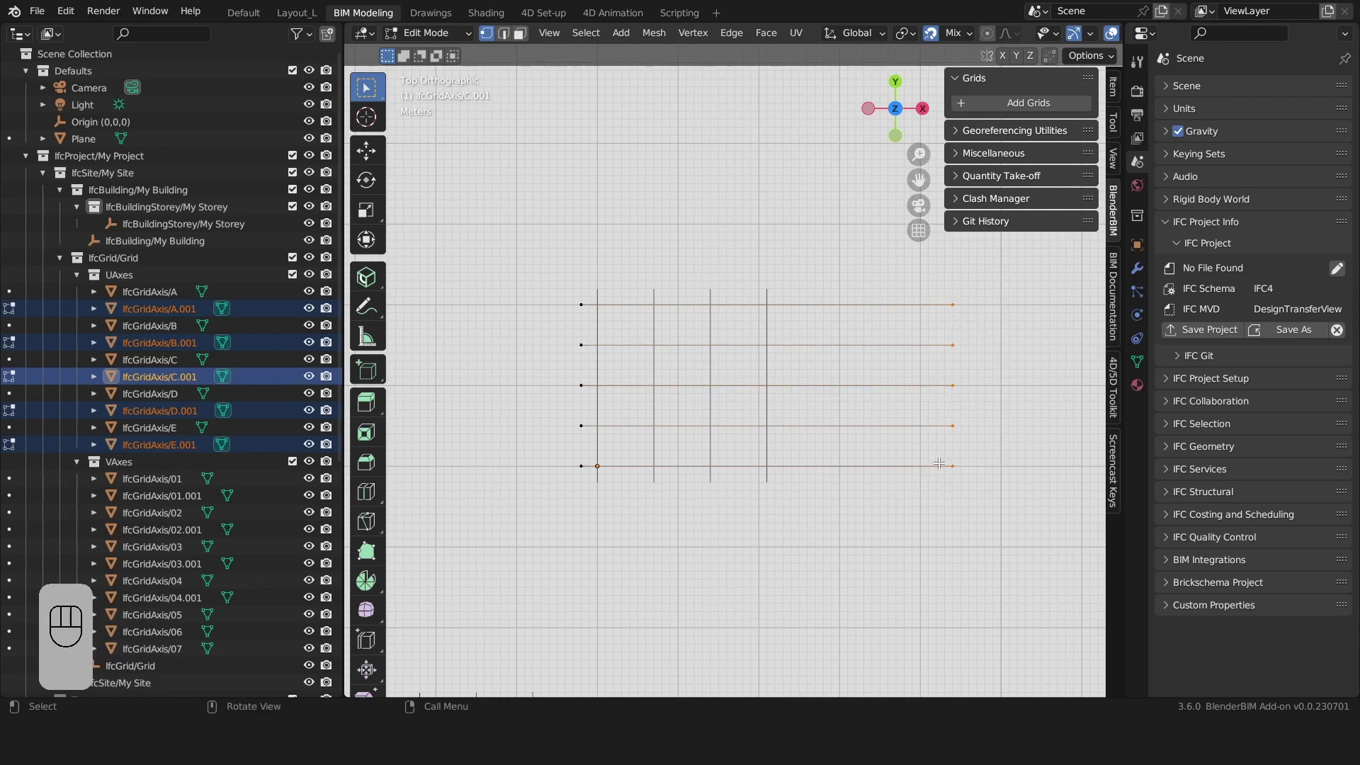
key("g")
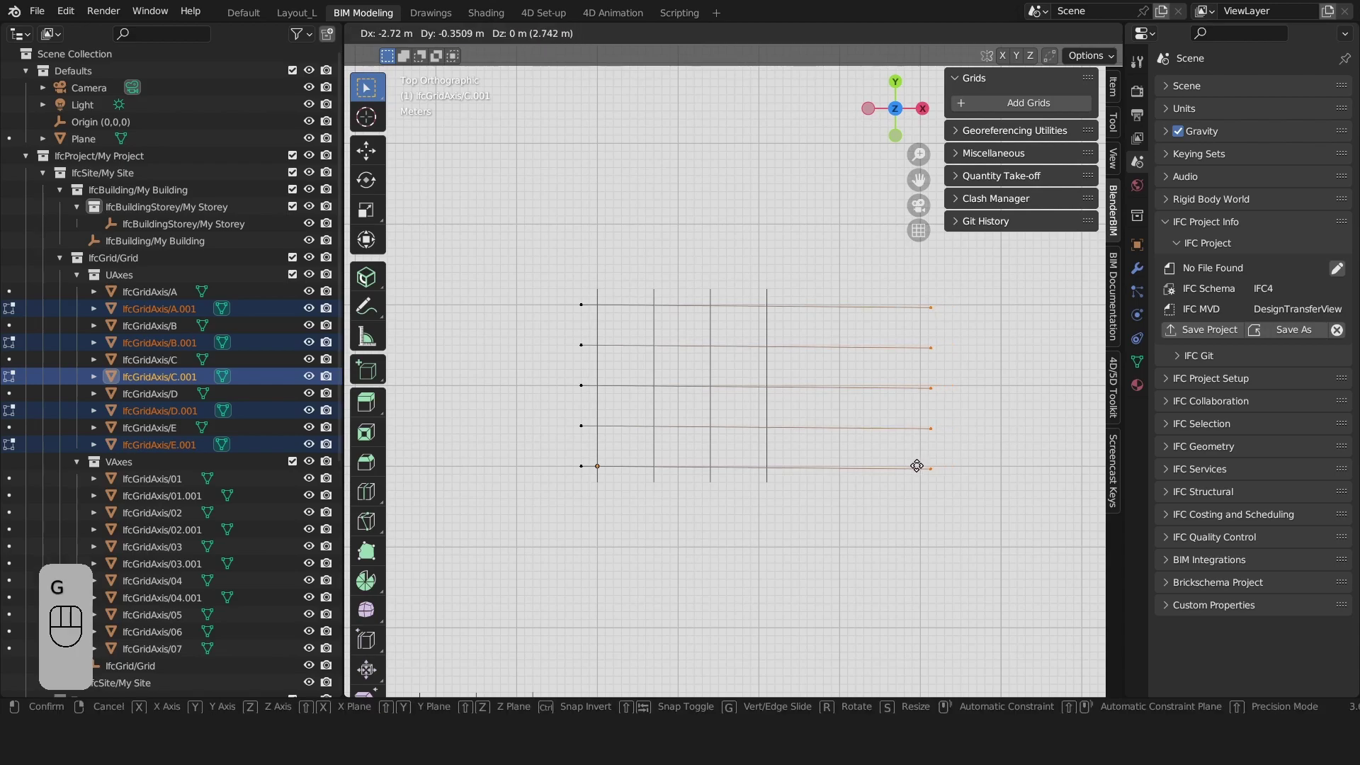
key("x")
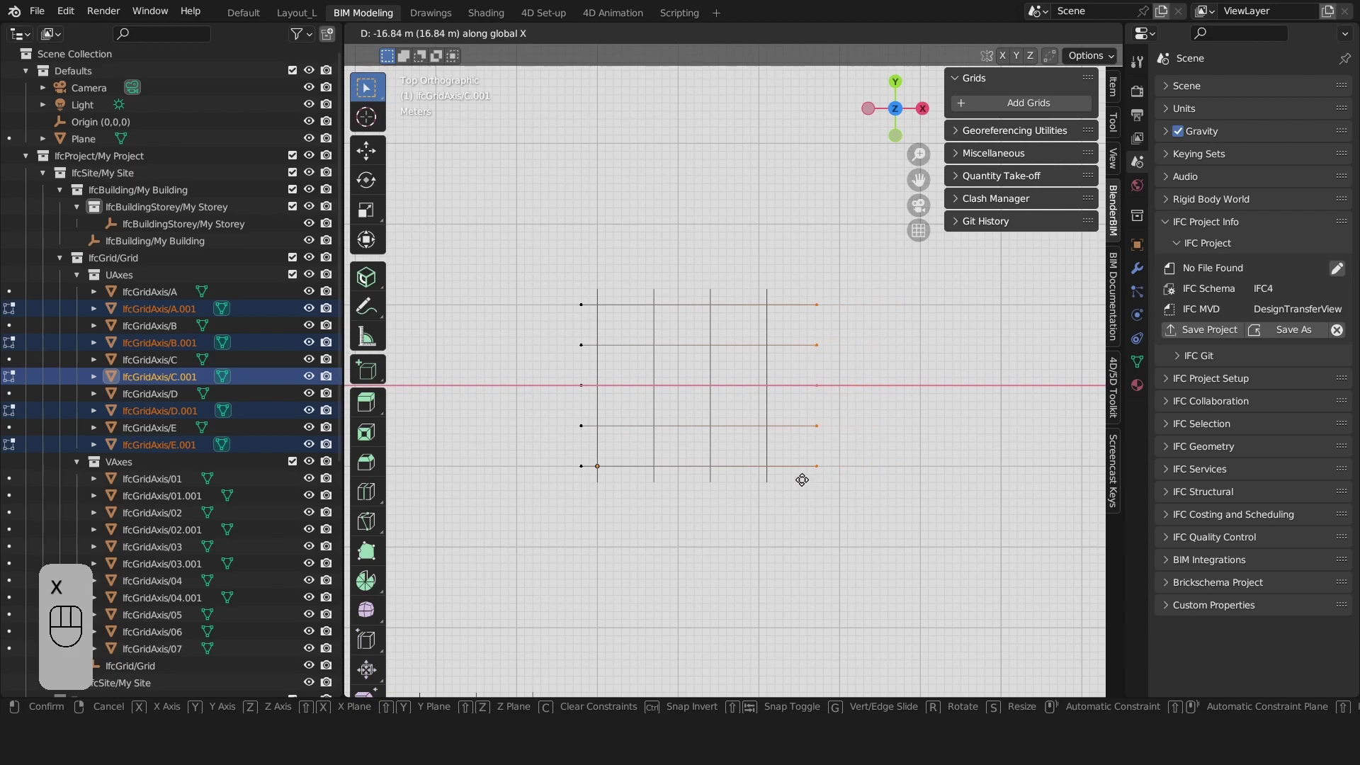
key("ctrl")
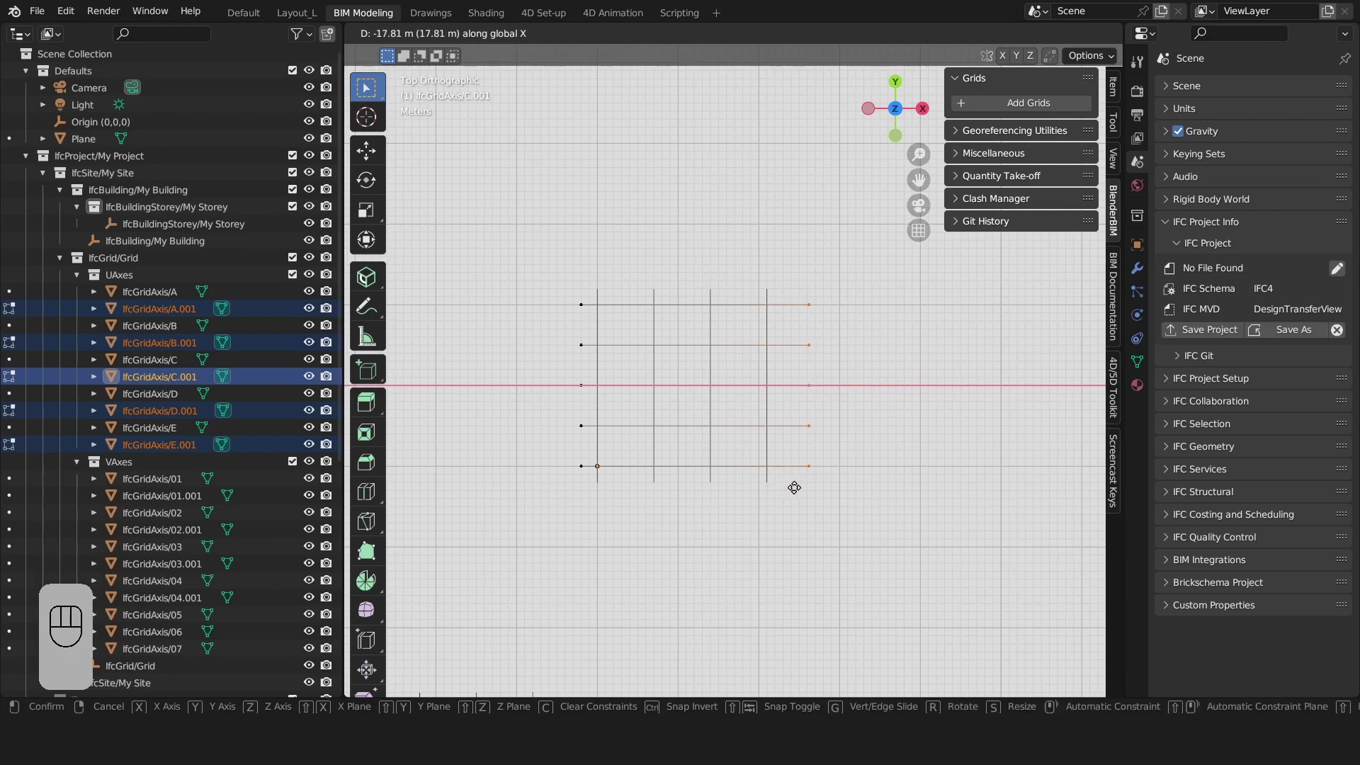
left_click(784, 485)
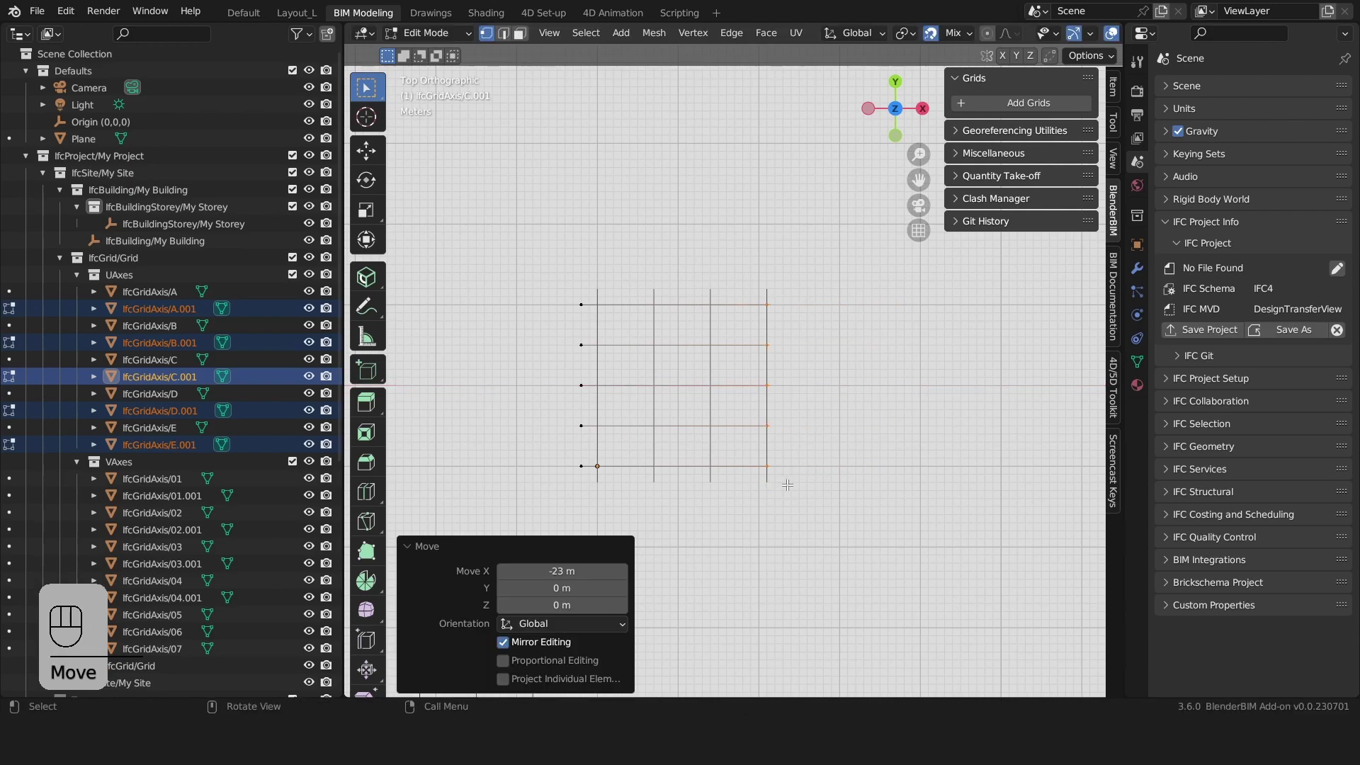
key("Tab")
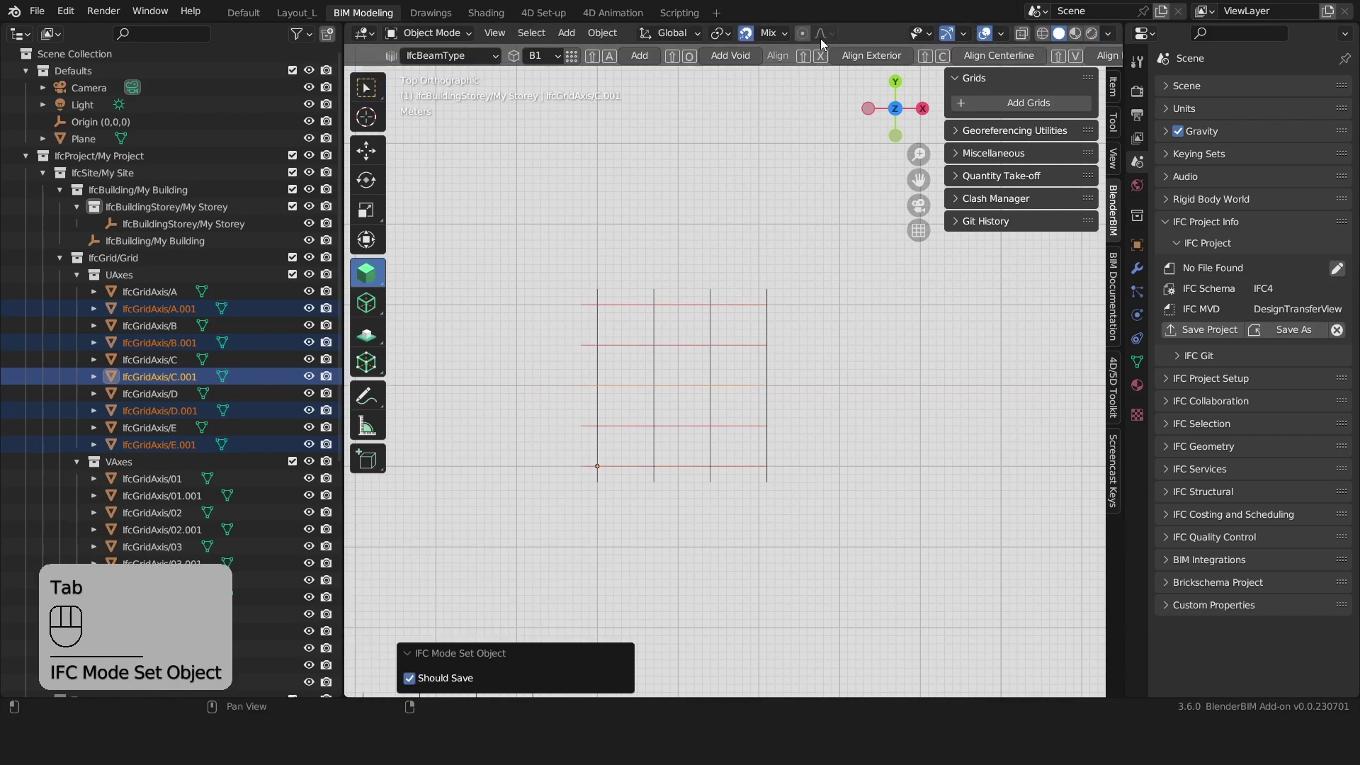
Toggle Edge snapping off and on in the Snapping popover, then disable the snapping magnet
left_click(768, 36)
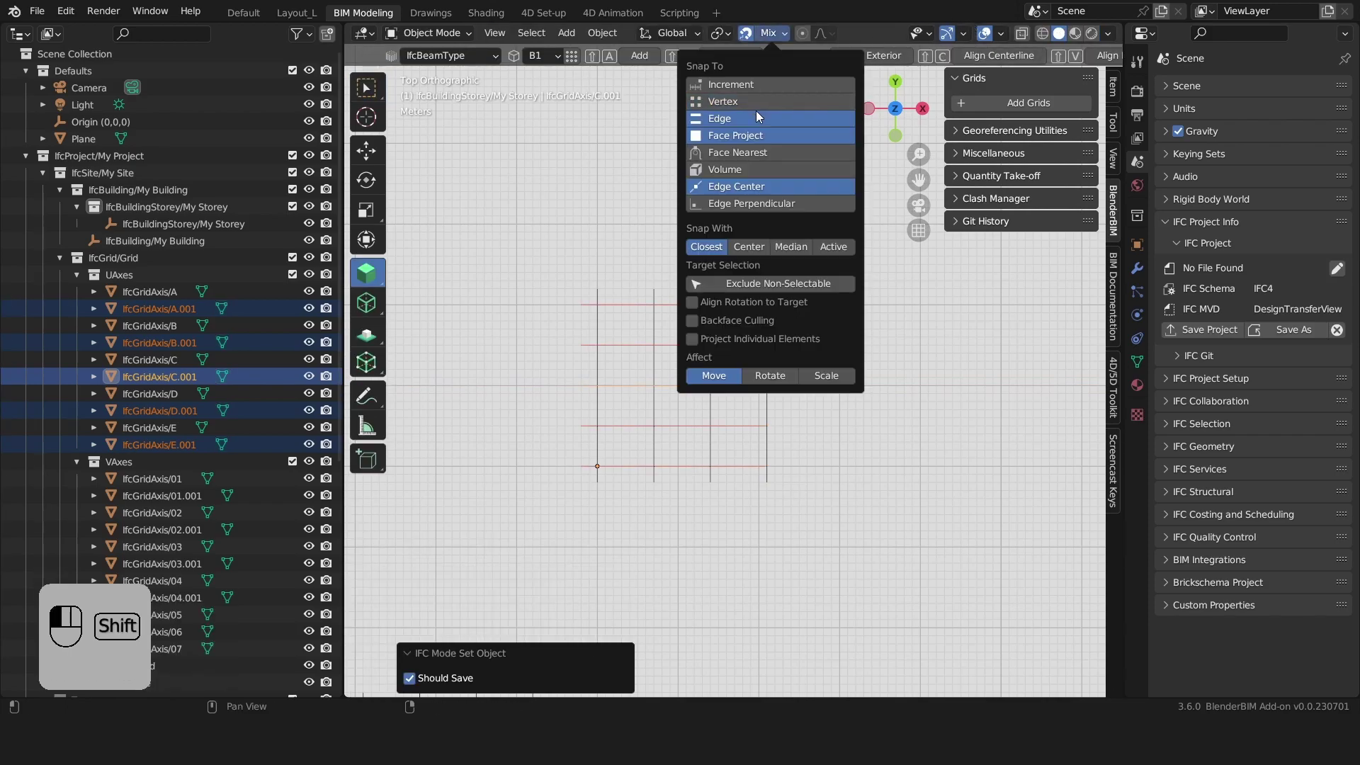
left_click(756, 111, "shift")
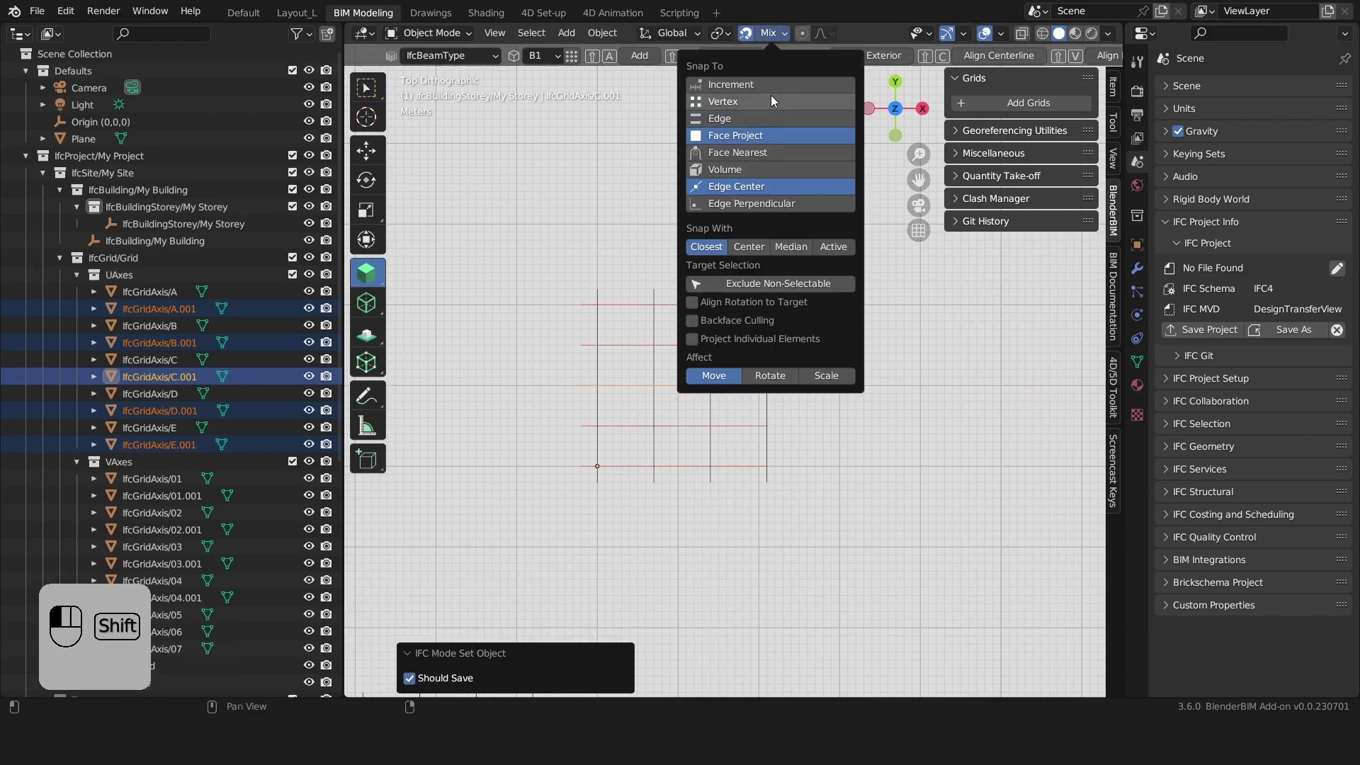
left_click(805, 121, "shift")
left_click(810, 118, "shift")
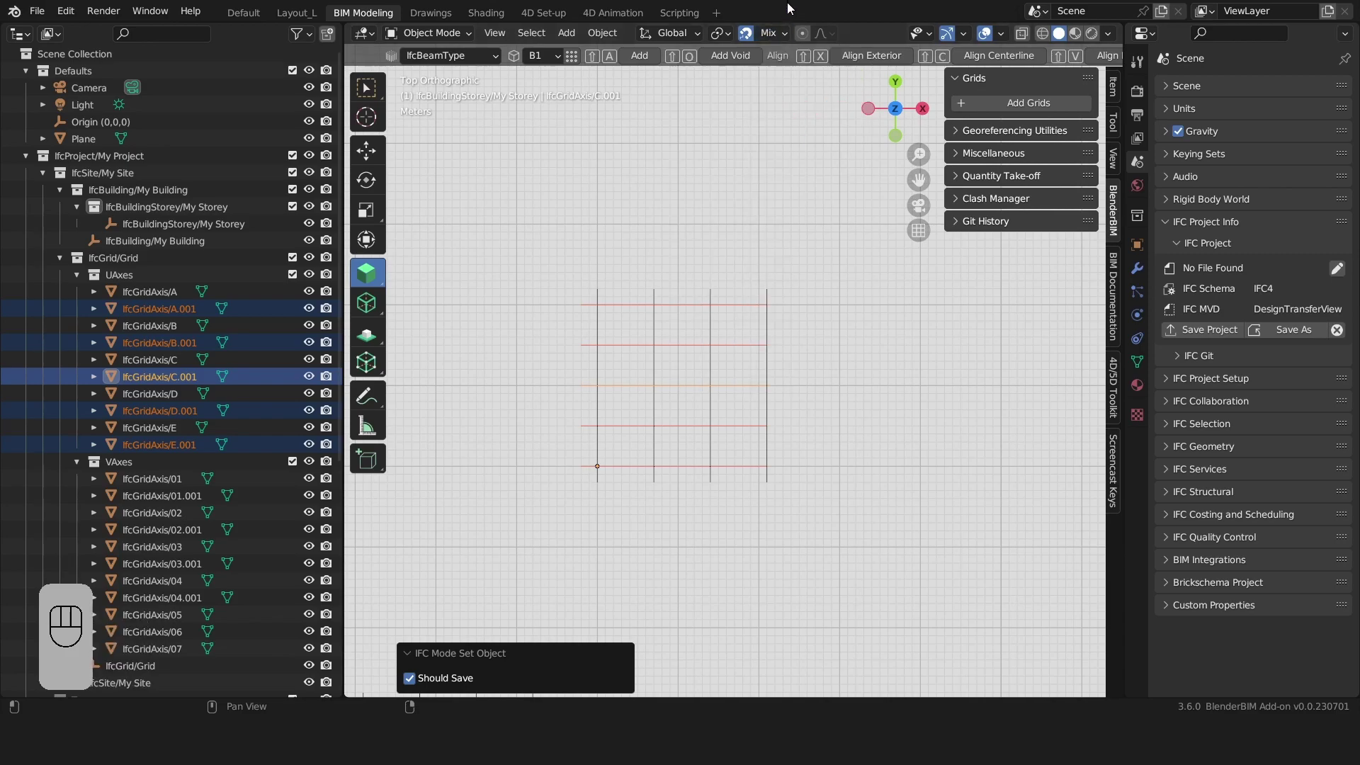
left_click(747, 34)
scroll(770, 380, "down", 2)
Select the copied vertical axis 01.001 at the left of the copied grid
left_click(807, 380)
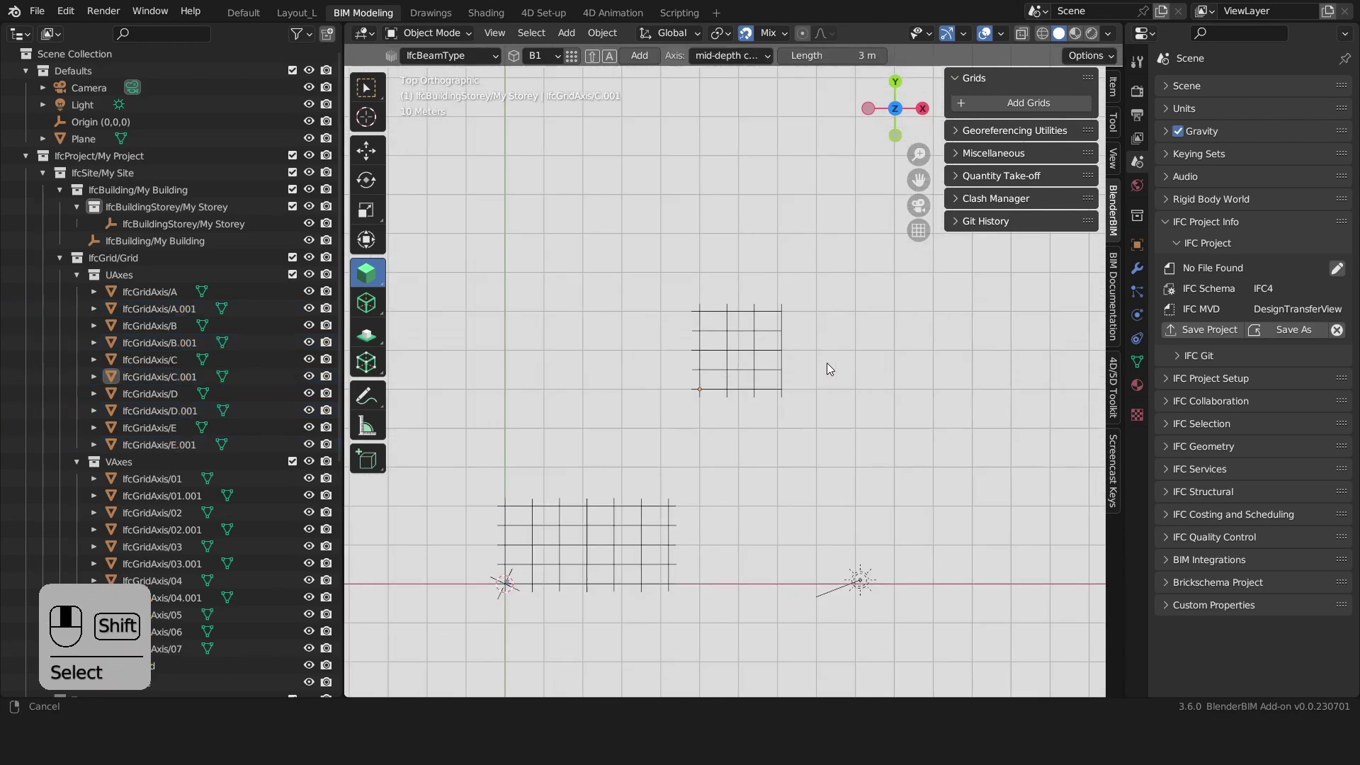
left_click(840, 352)
left_click(853, 298)
left_click(836, 287)
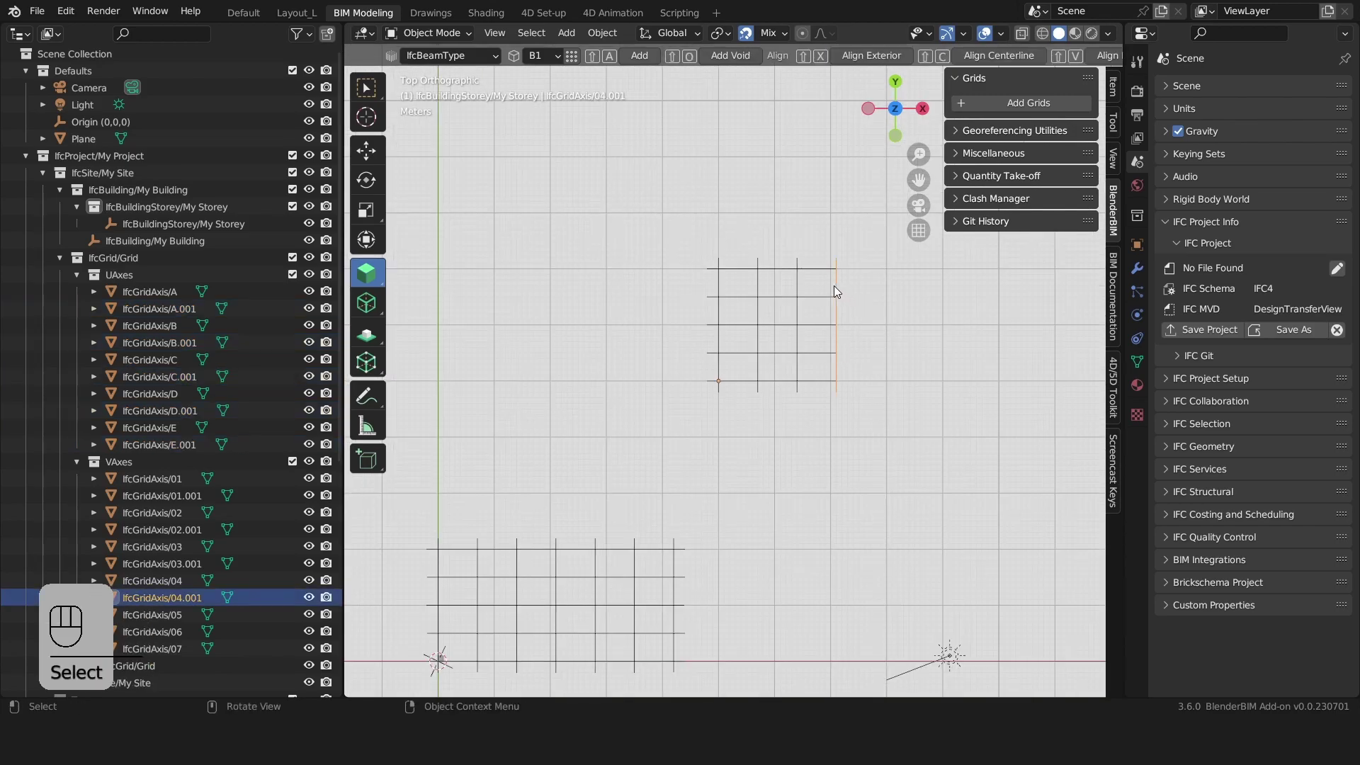
scroll(835, 287, "up", 3)
middle_click_drag(836, 289, 803, 316, "shift")
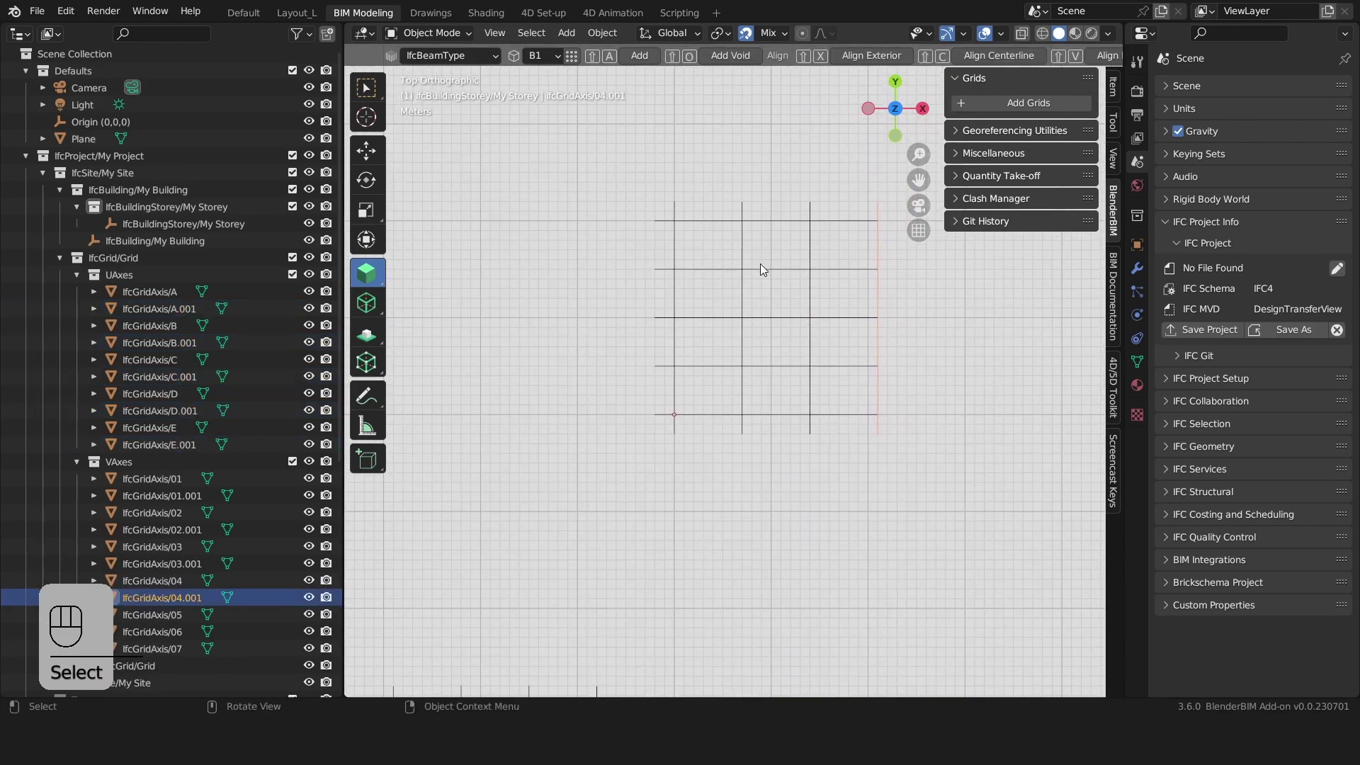
left_click(679, 242)
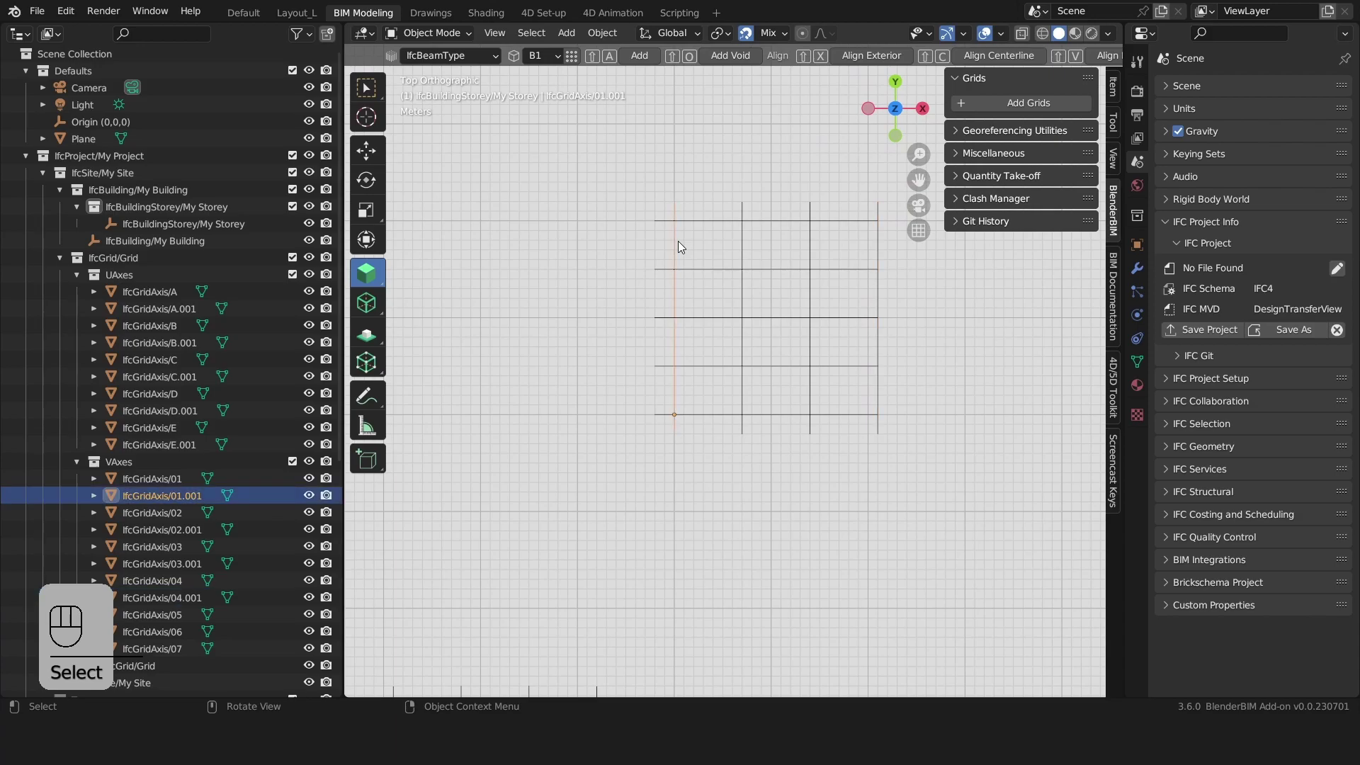
Rename axis 01.001 to B-01
key("F2")
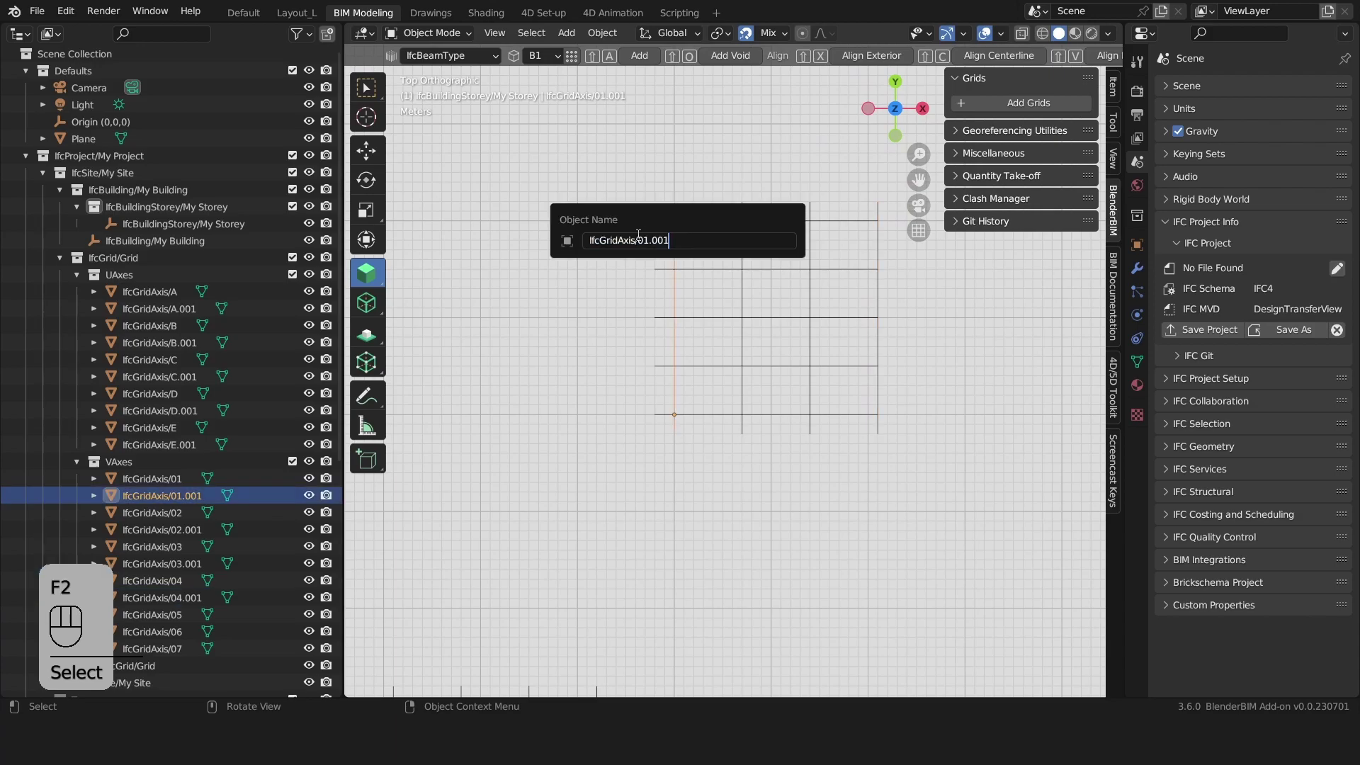
left_click_drag(638, 234, 672, 241)
type("b-")
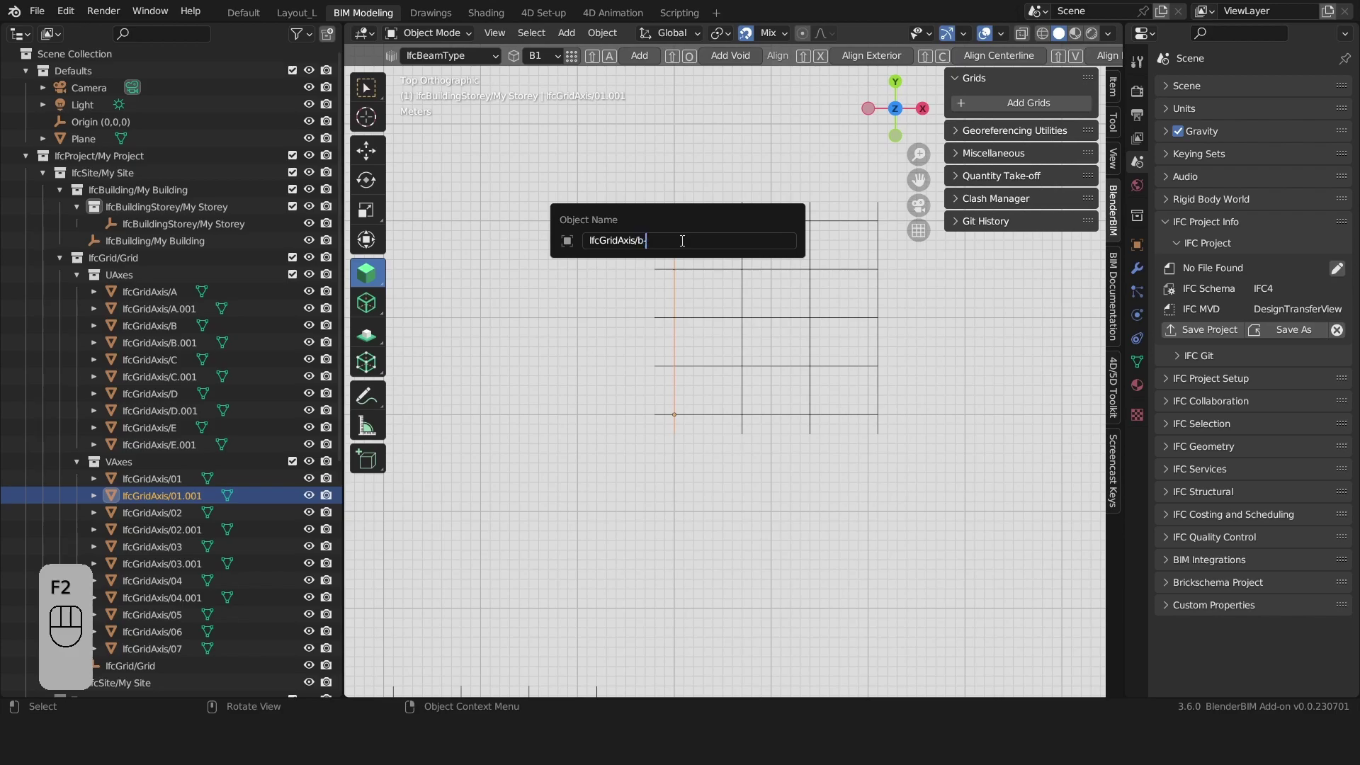
key("BackSpace")
key("BackSpace")
type("B-01")
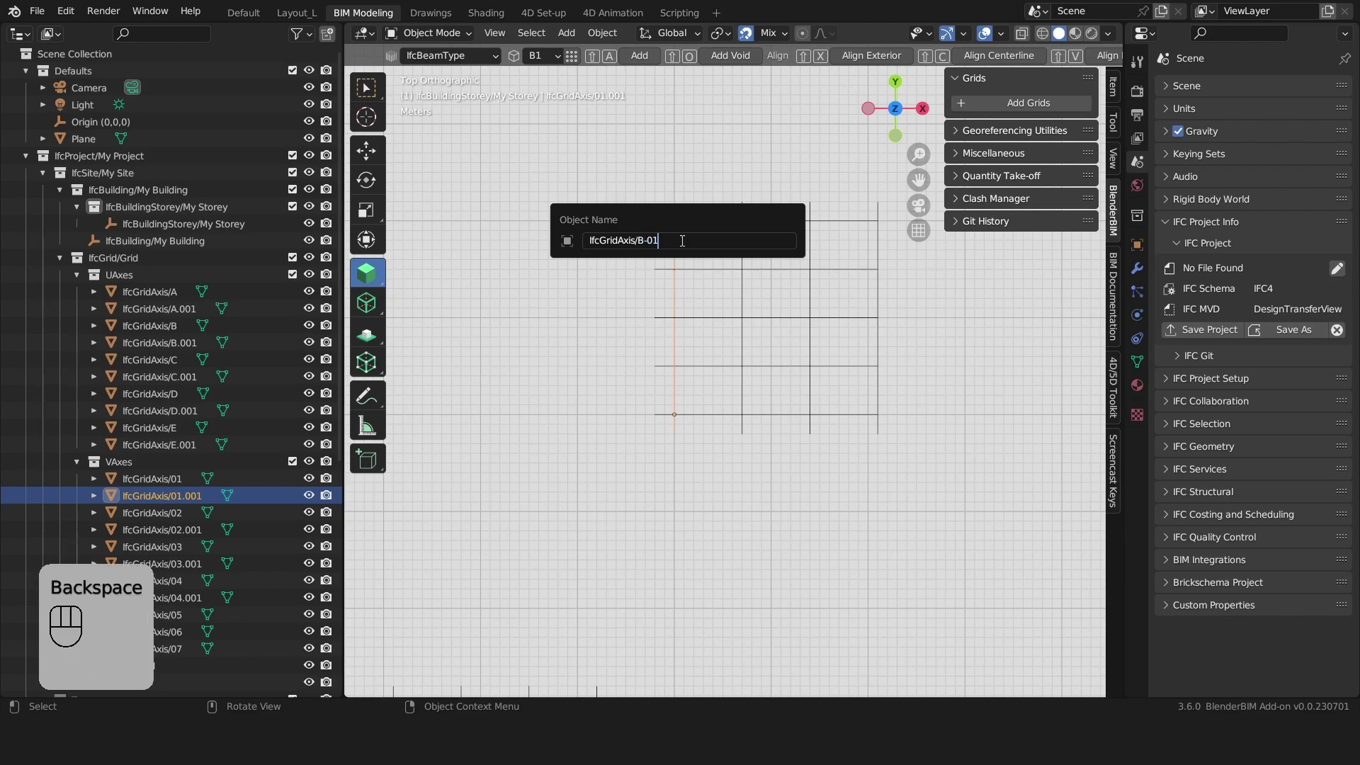
key("Return")
Rename the copied lettered axes E.001 and A.001, naming A.001 B-A
left_click(810, 241)
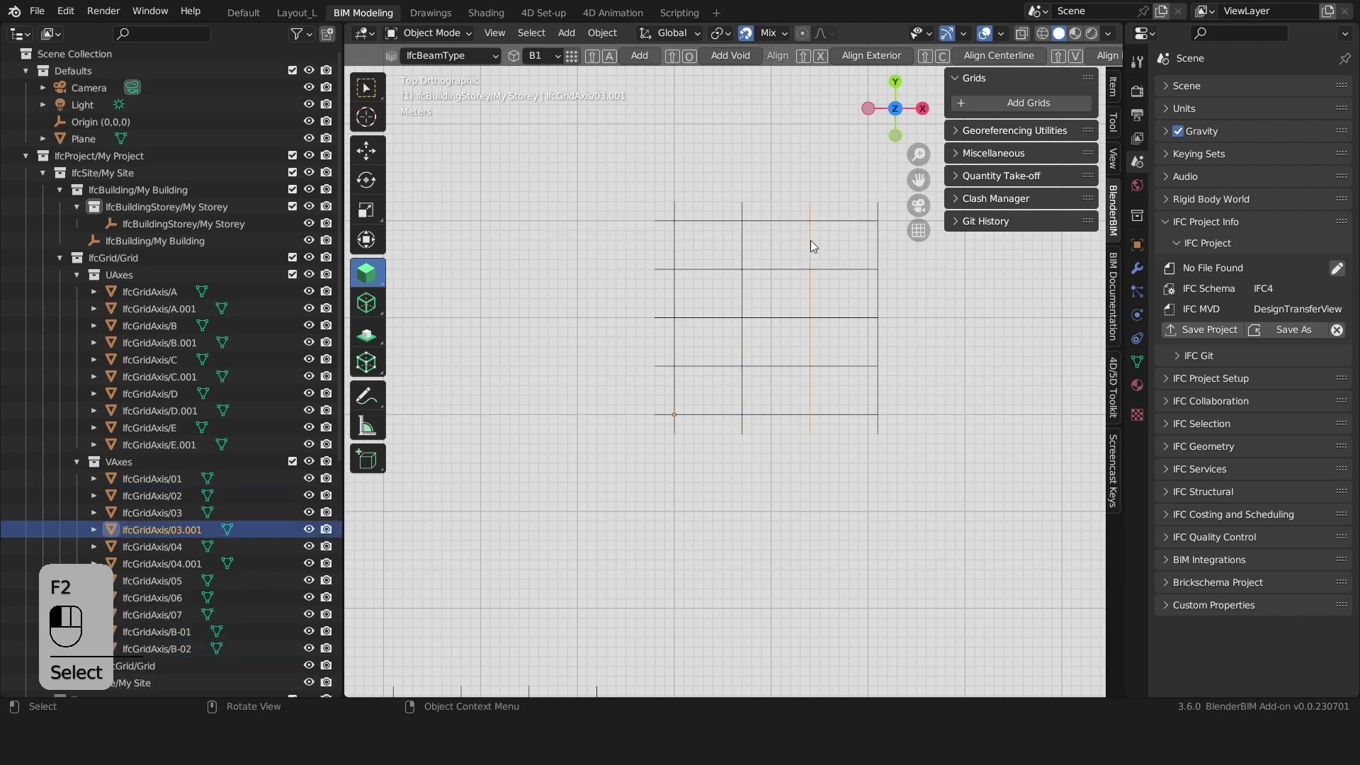
key("F2")
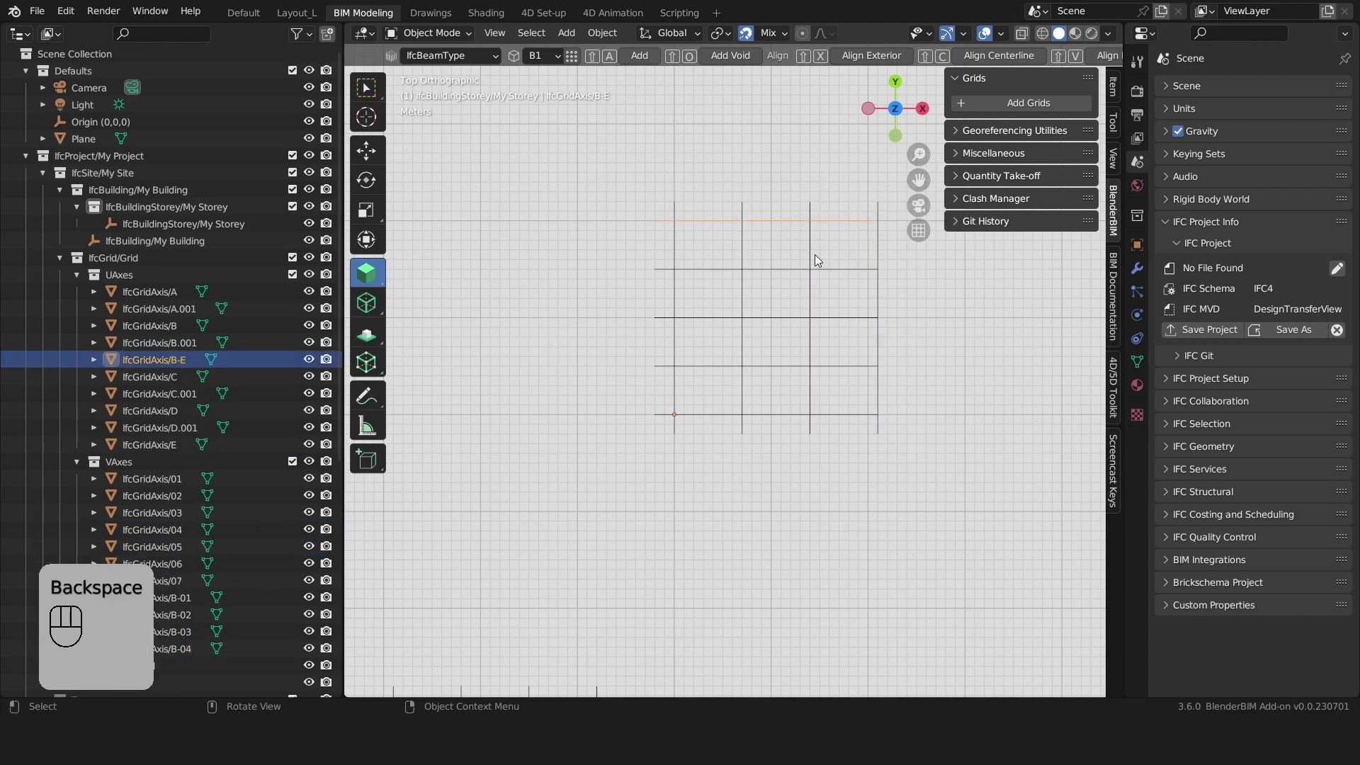
left_click(839, 416)
key("F2")
type("B-A")
key("Return")
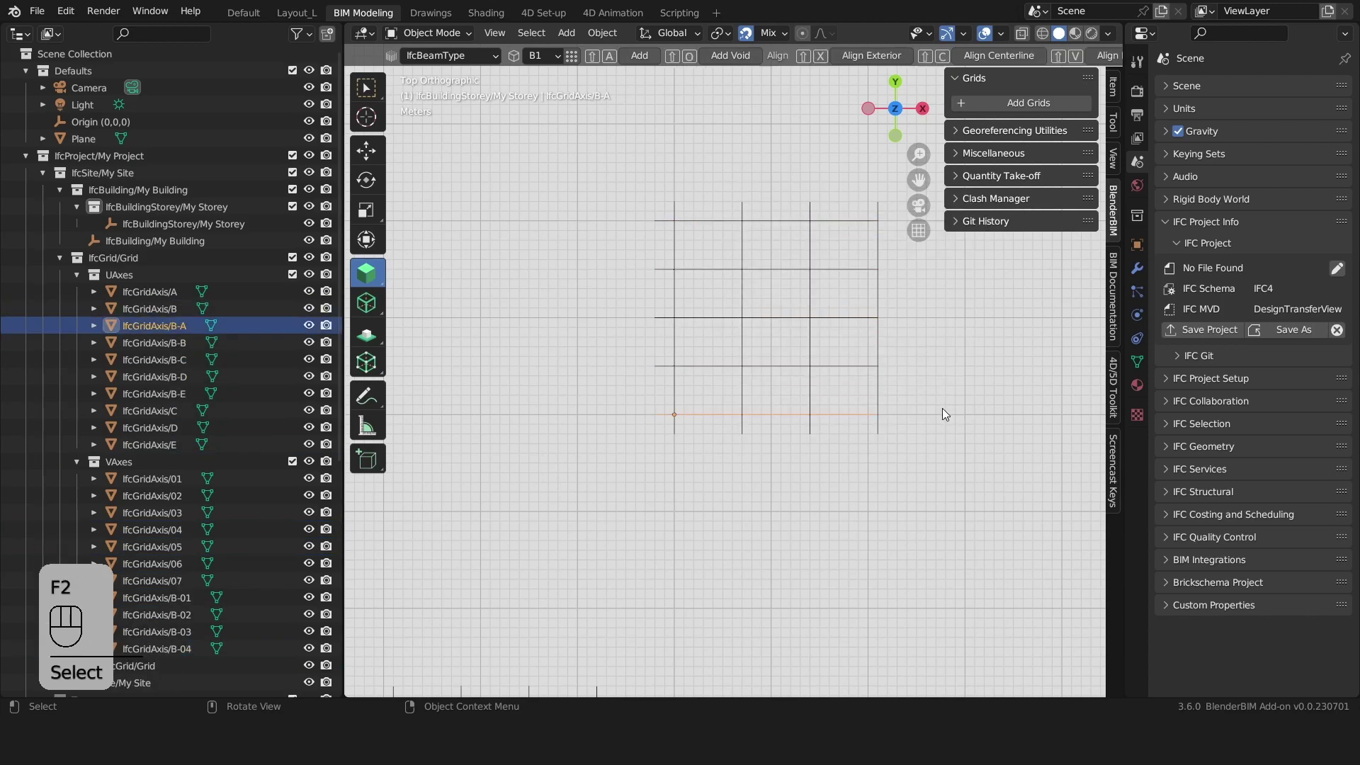
scroll(945, 406, "down", 3)
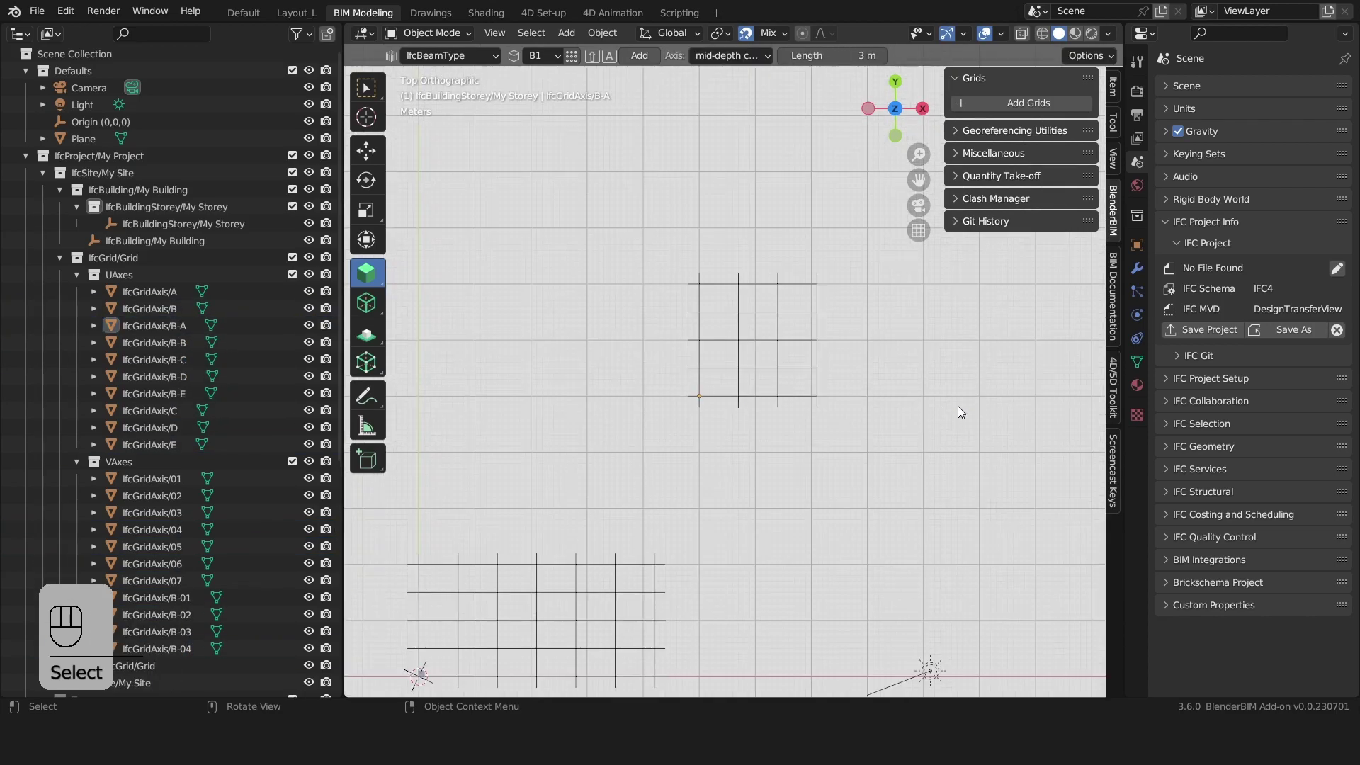
Export the IFC project to MODEL\GRIDS as MY_OPEN_SOURCE_BUILDING.ifc and verify the file path
left_click(1217, 330)
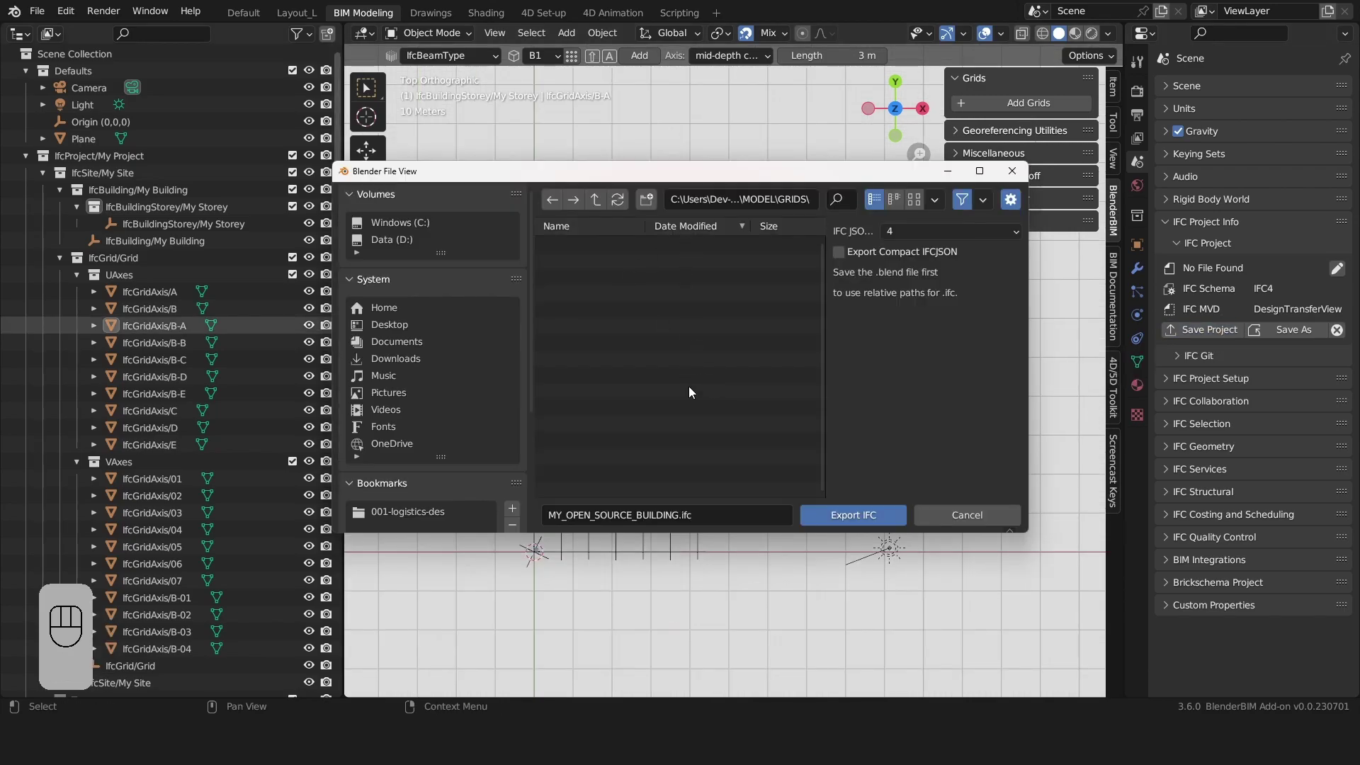
left_click(857, 515)
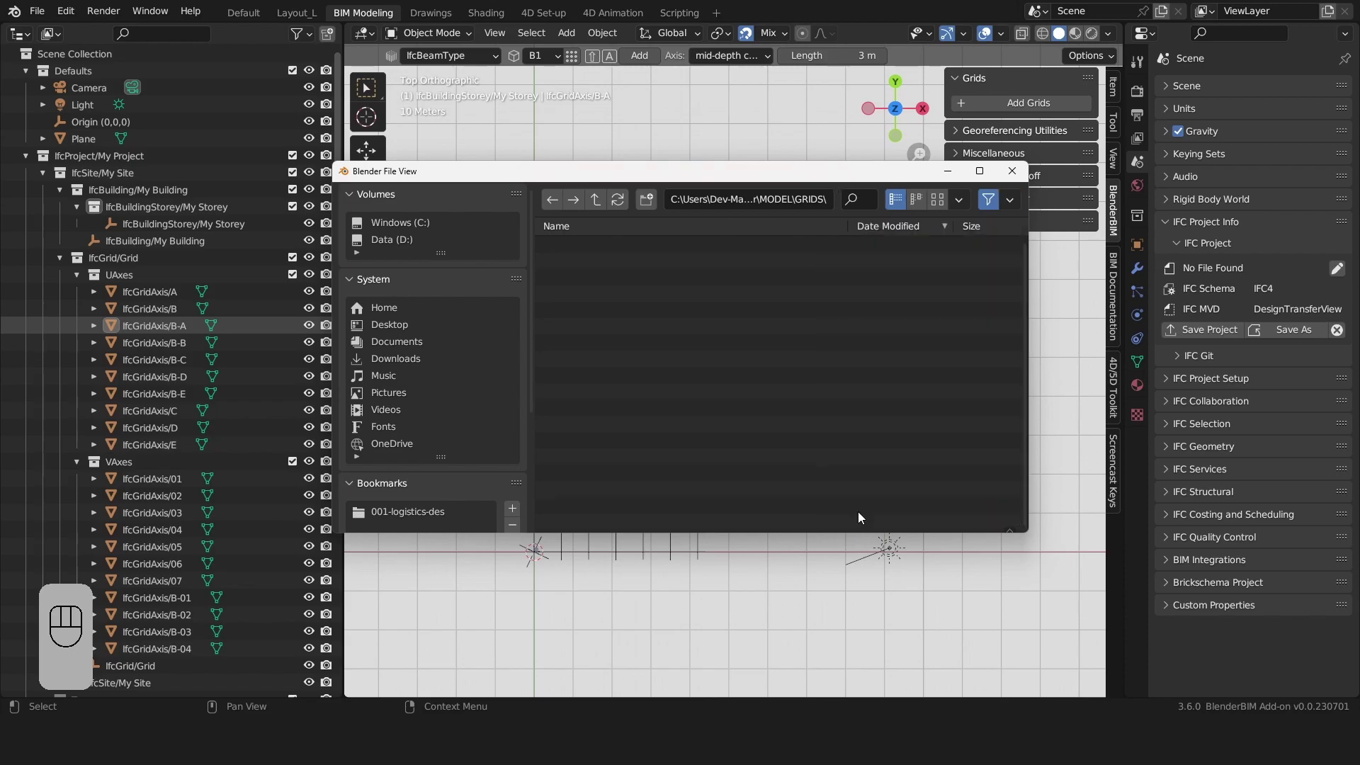
left_click(1236, 350)
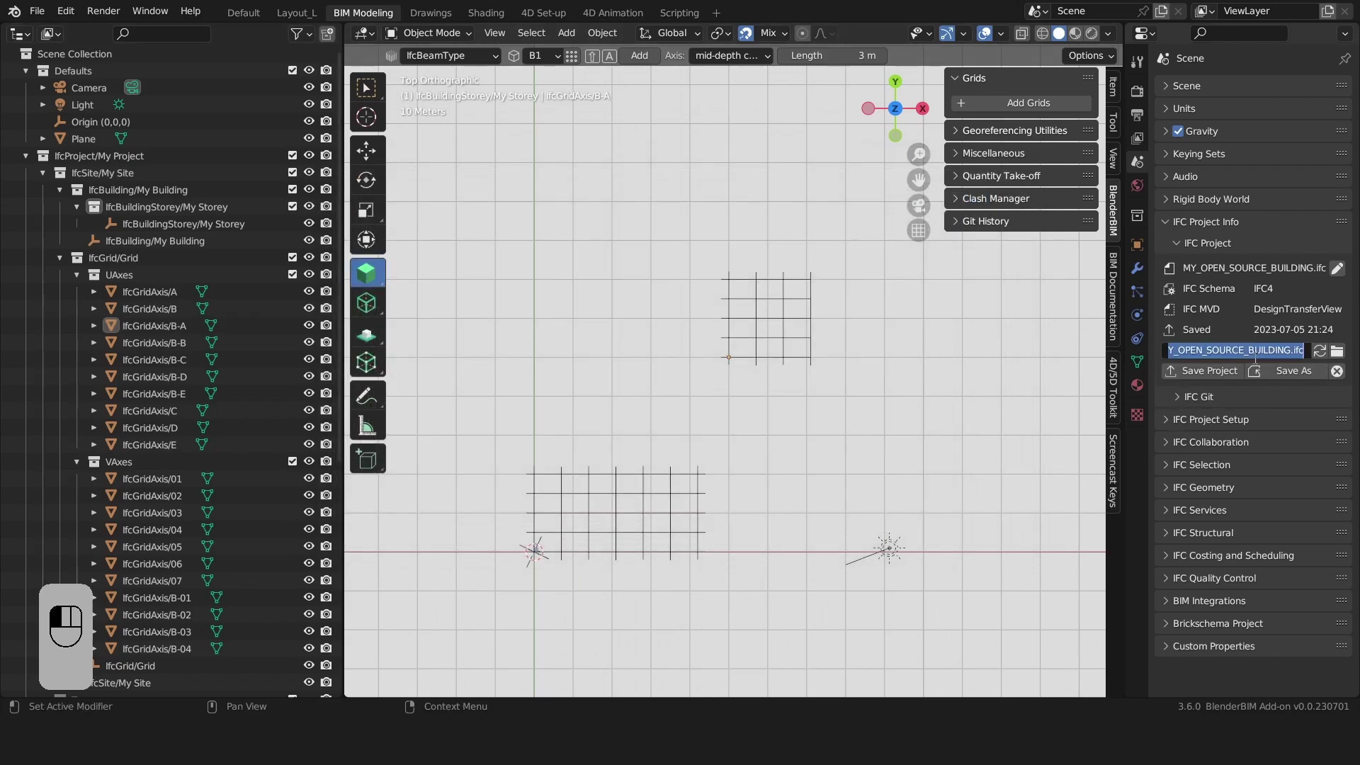
left_click(36, 10)
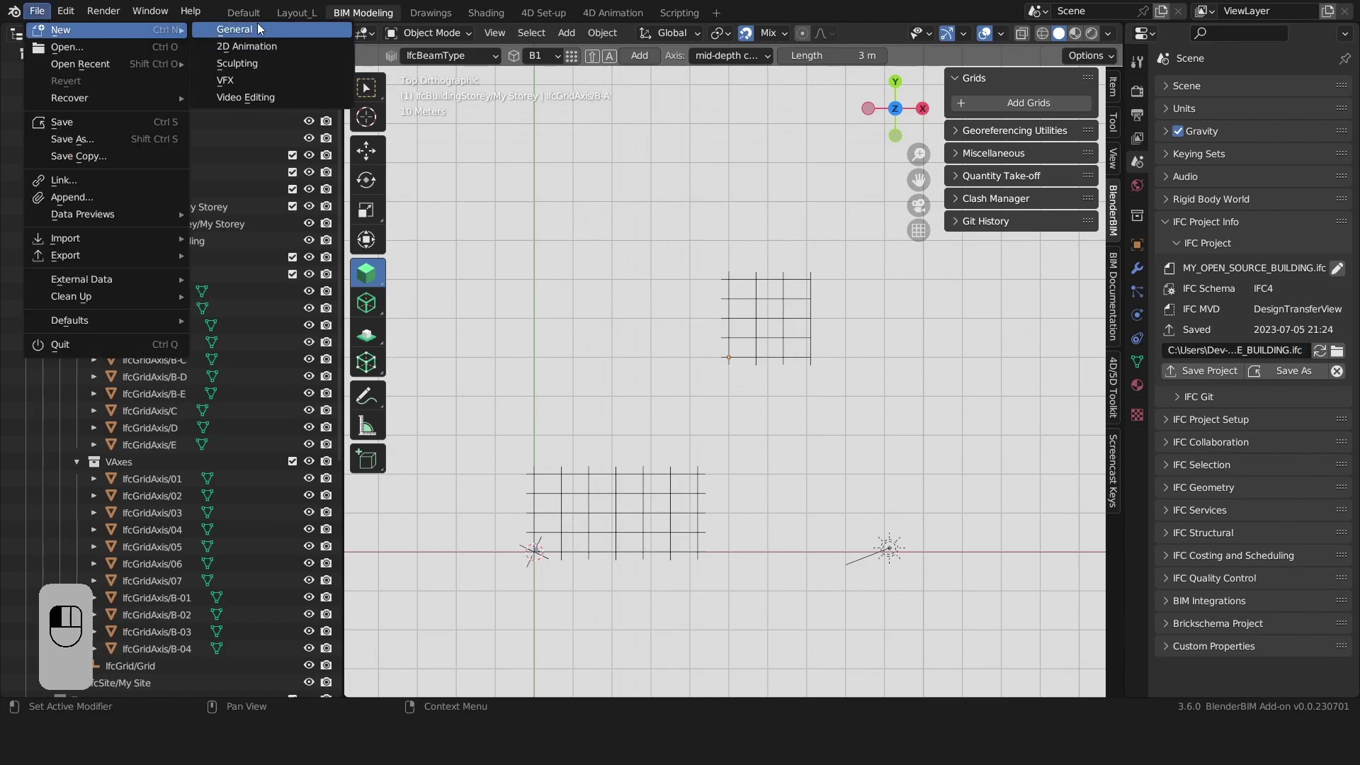
left_click(238, 30)
left_click(737, 384)
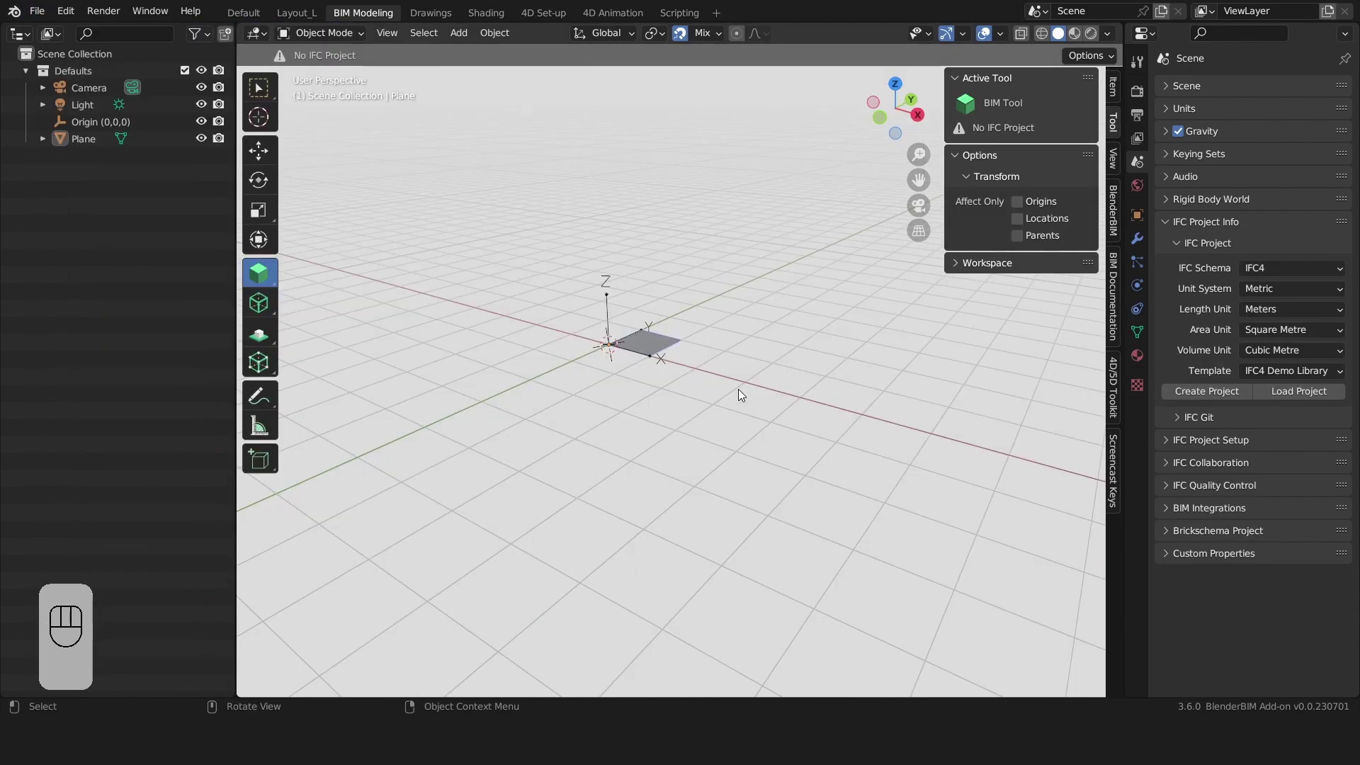
left_click(1312, 388)
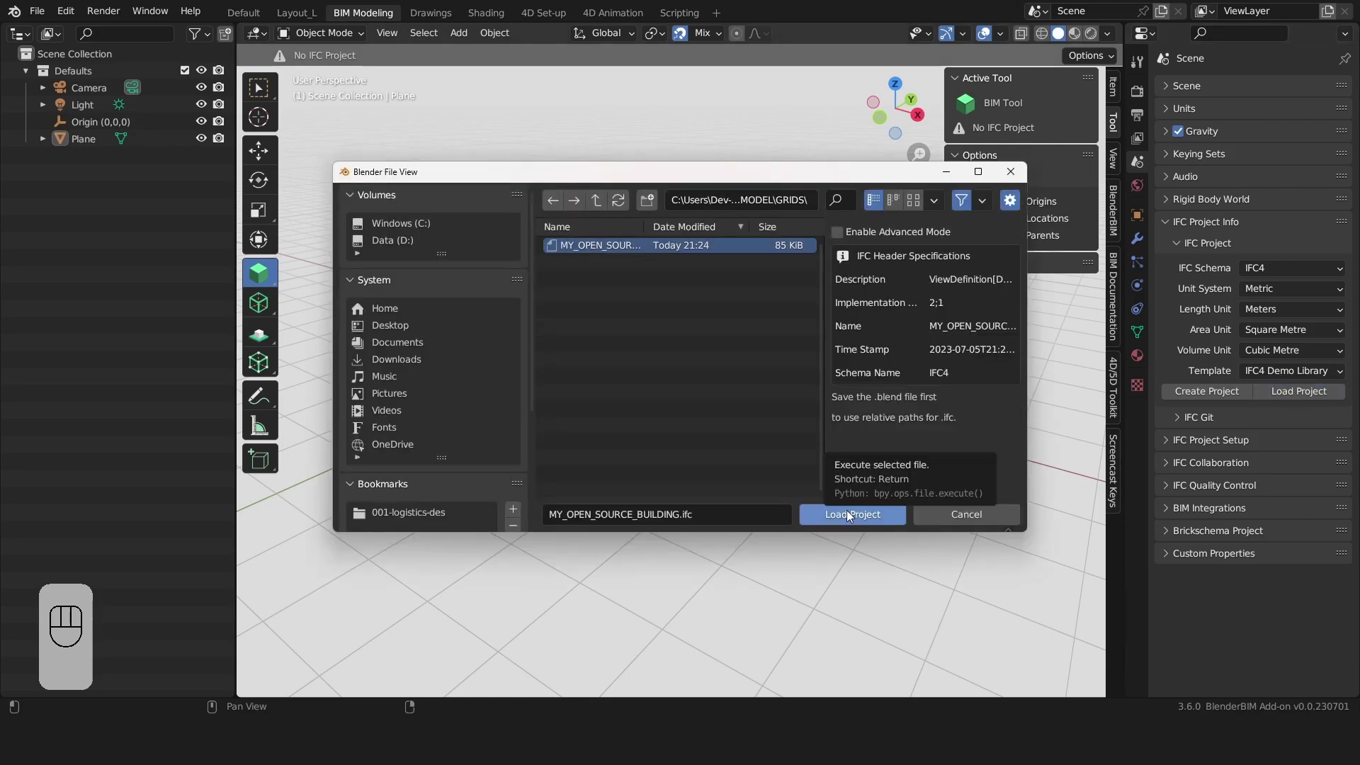
left_click(847, 510)
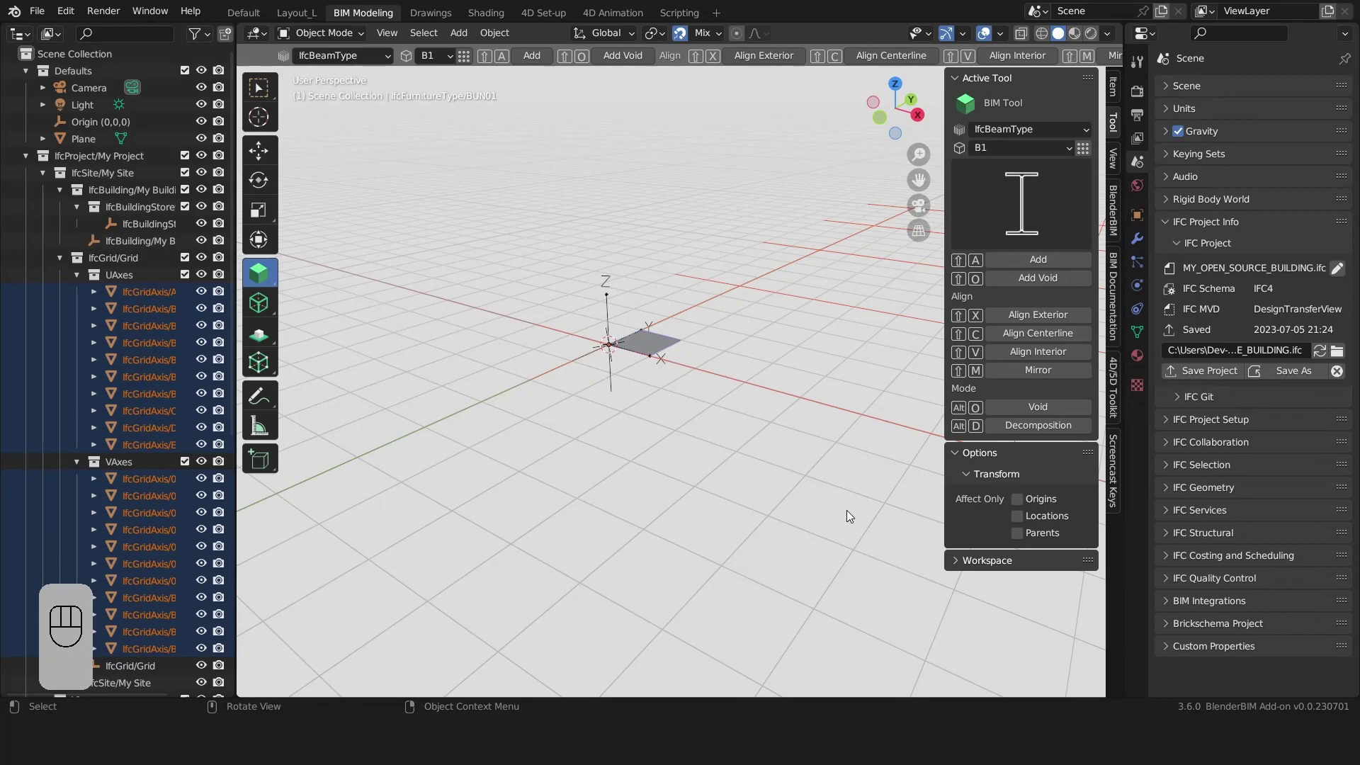
middle_click_drag(750, 409, 657, 410, "shift")
left_click(654, 388, "shift")
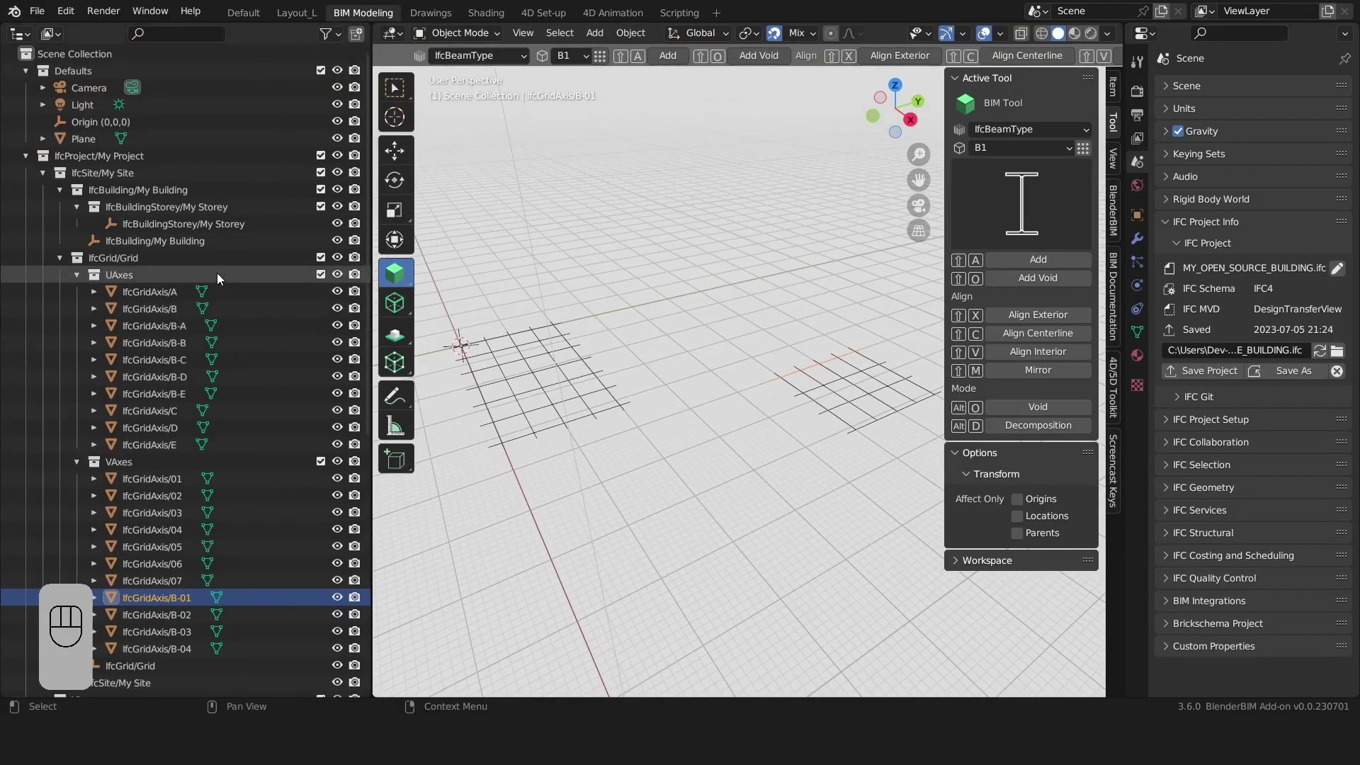
Collapse the outliner branches, select My Site and expand its IFC Aggregates properties
left_click(218, 240)
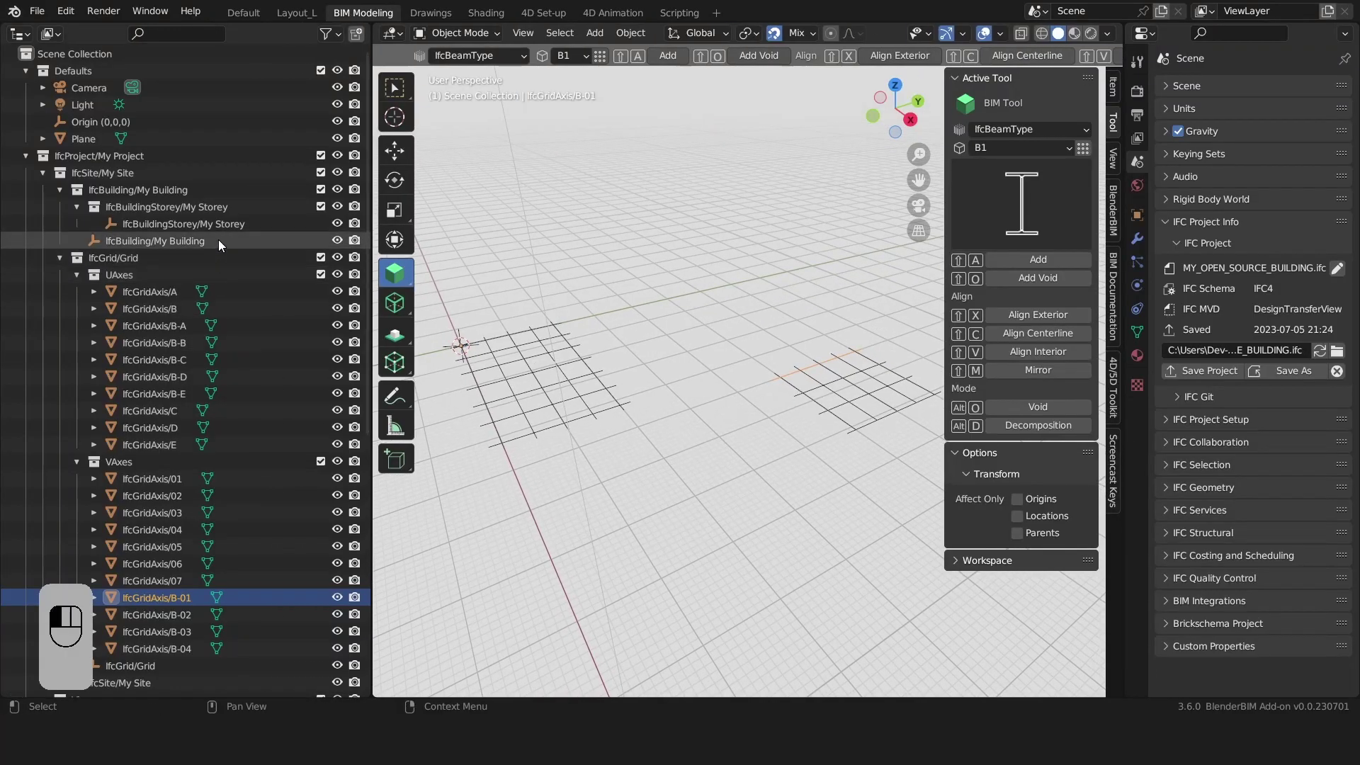
left_click(59, 190)
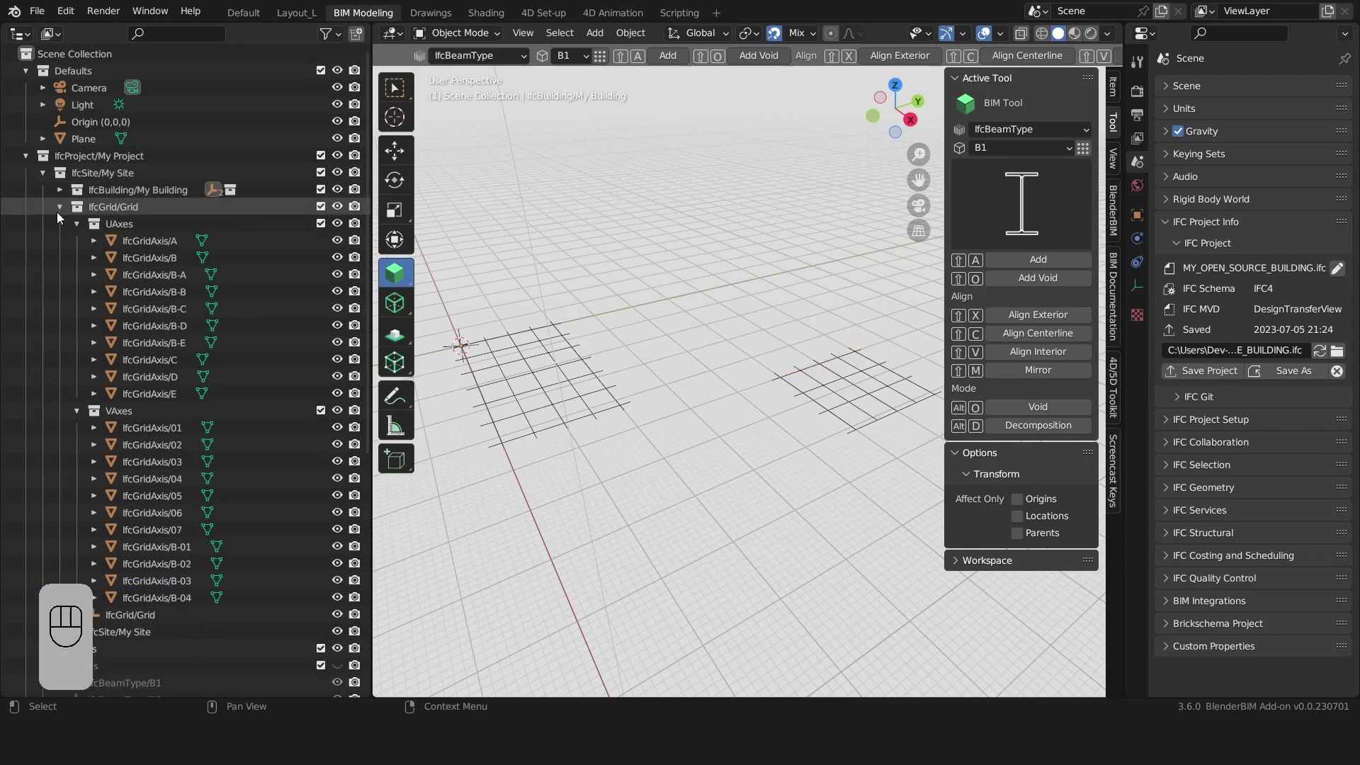
left_click(60, 207)
left_click(118, 226)
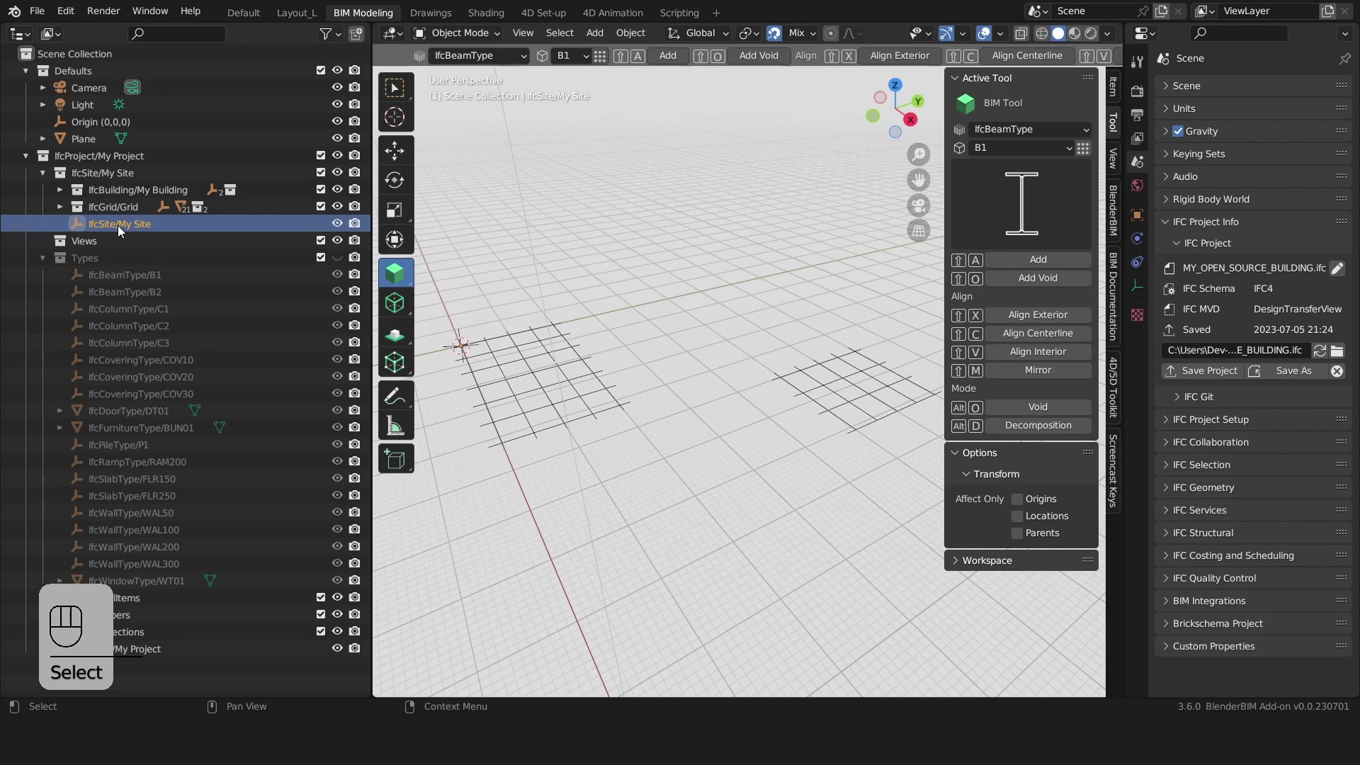
left_click(1136, 215)
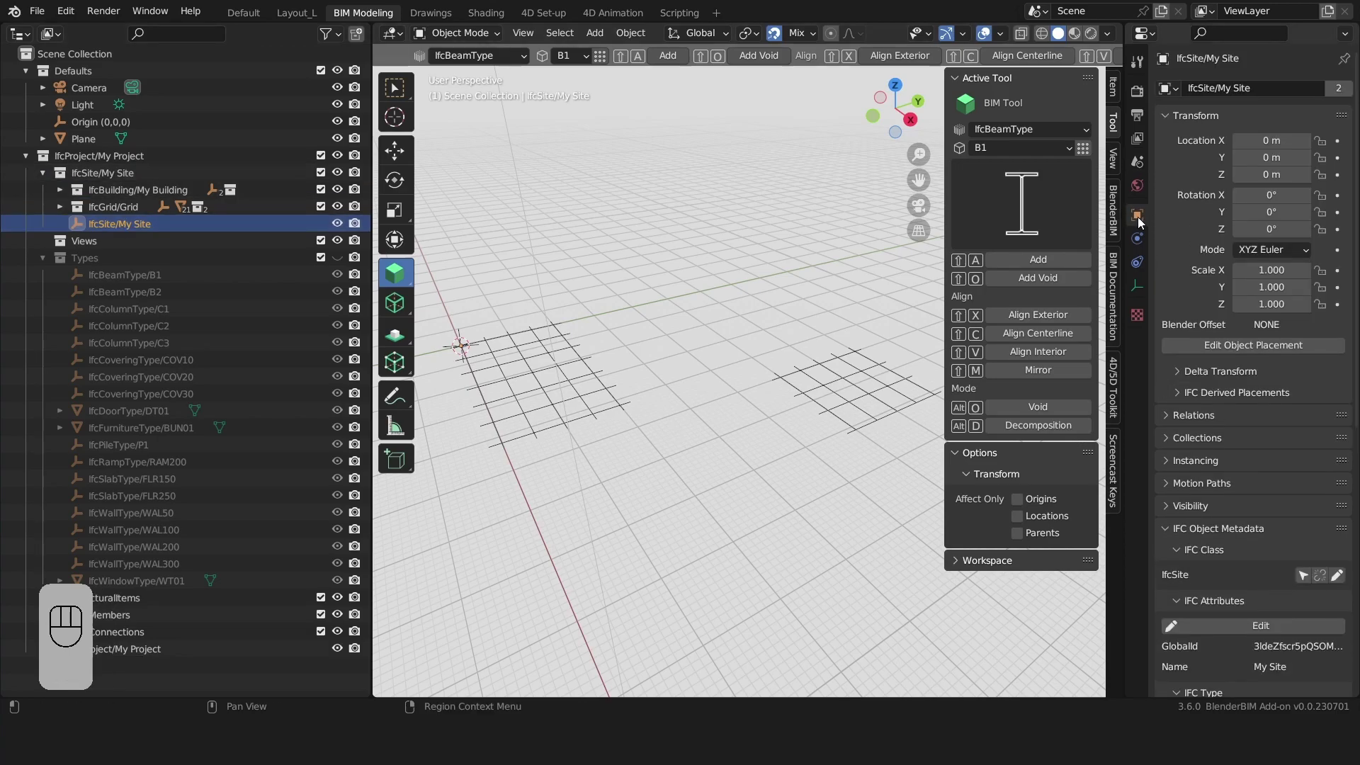
scroll(1170, 269, "down", 5)
scroll(1170, 266, "down", 10)
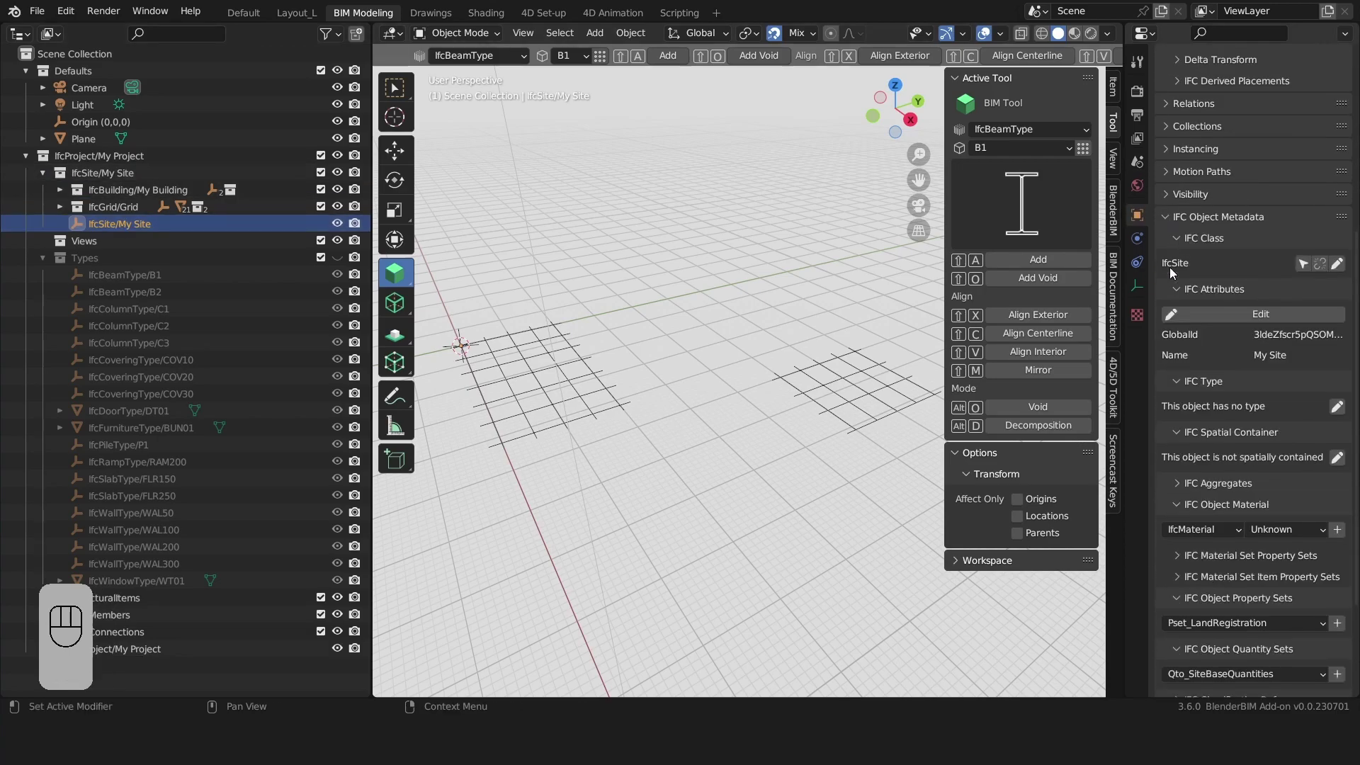
left_click(1209, 331)
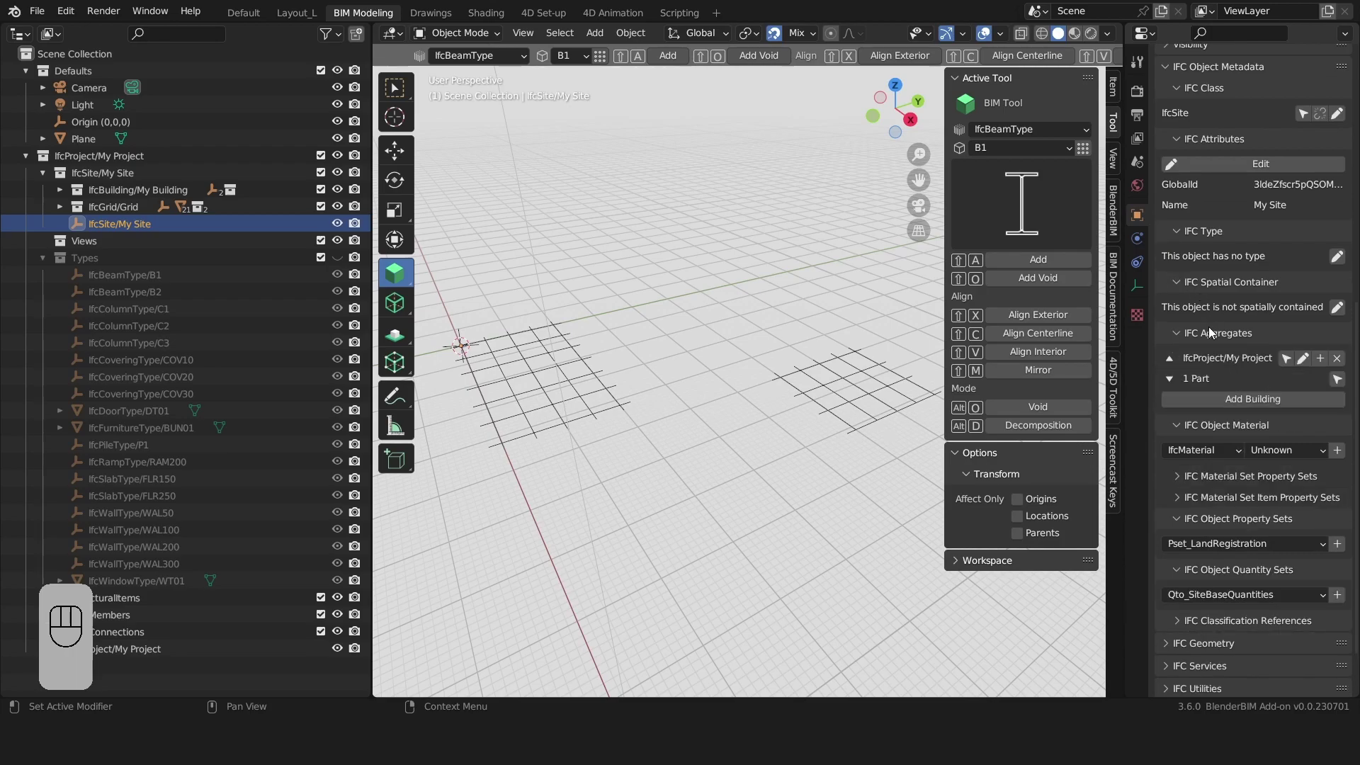
Add a building named BLOCK B under My Site
left_click(1205, 402)
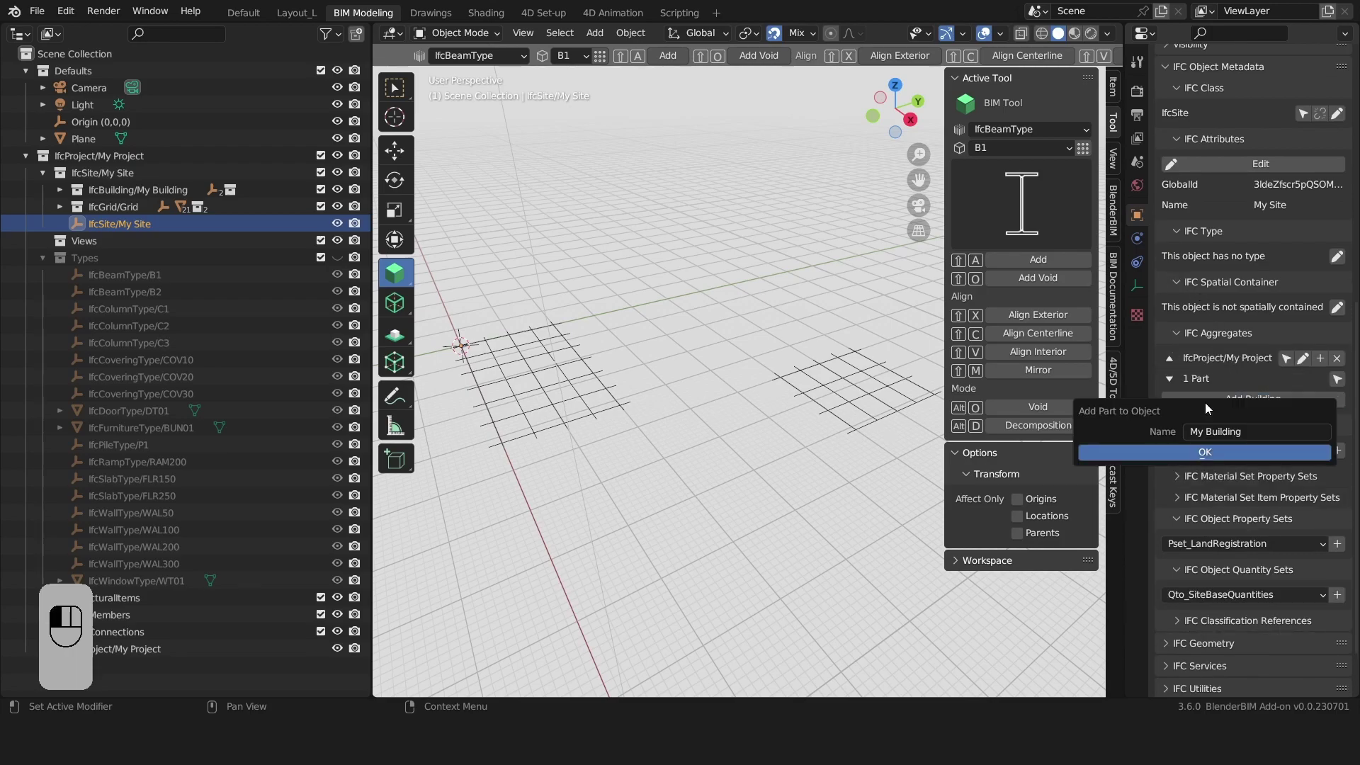
left_click(1225, 432)
type("blo")
key("BackSpace")
key("BackSpace")
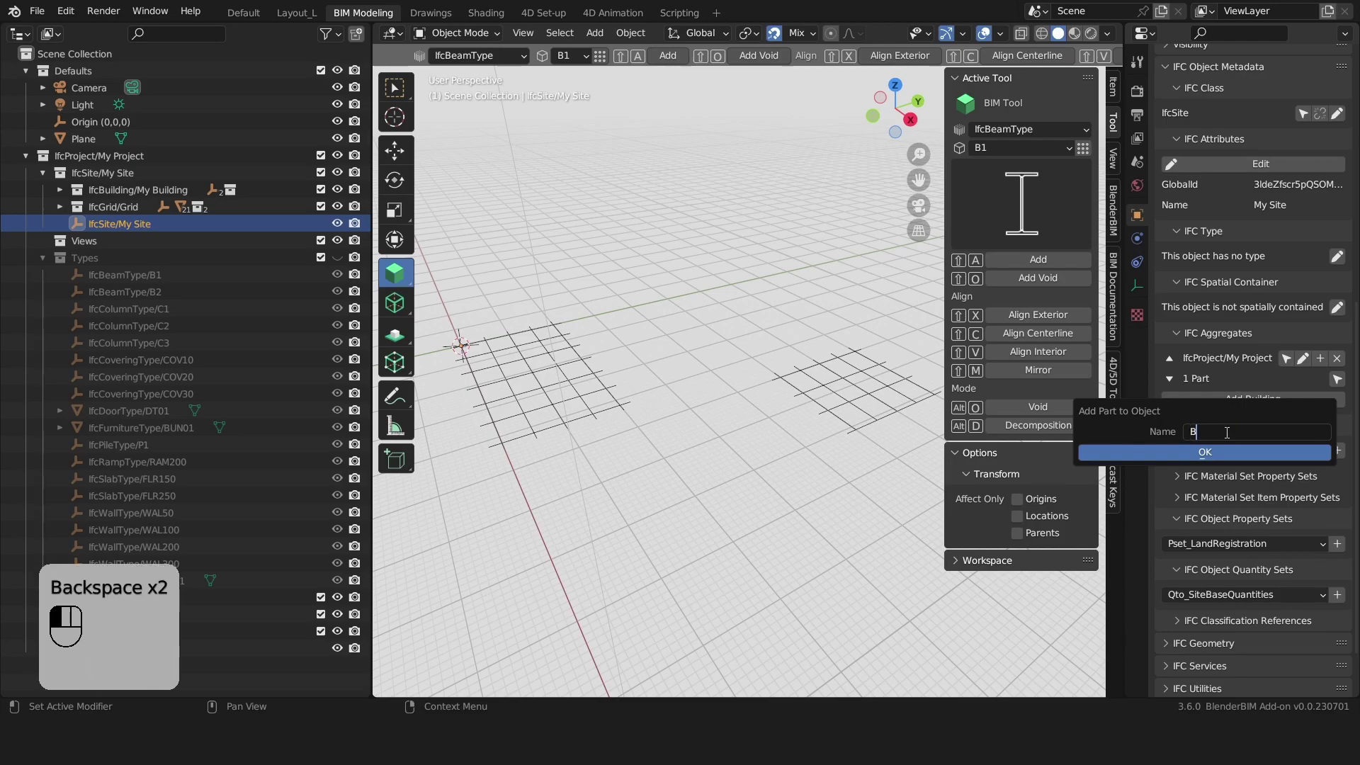
type("LOCK B")
key("Return")
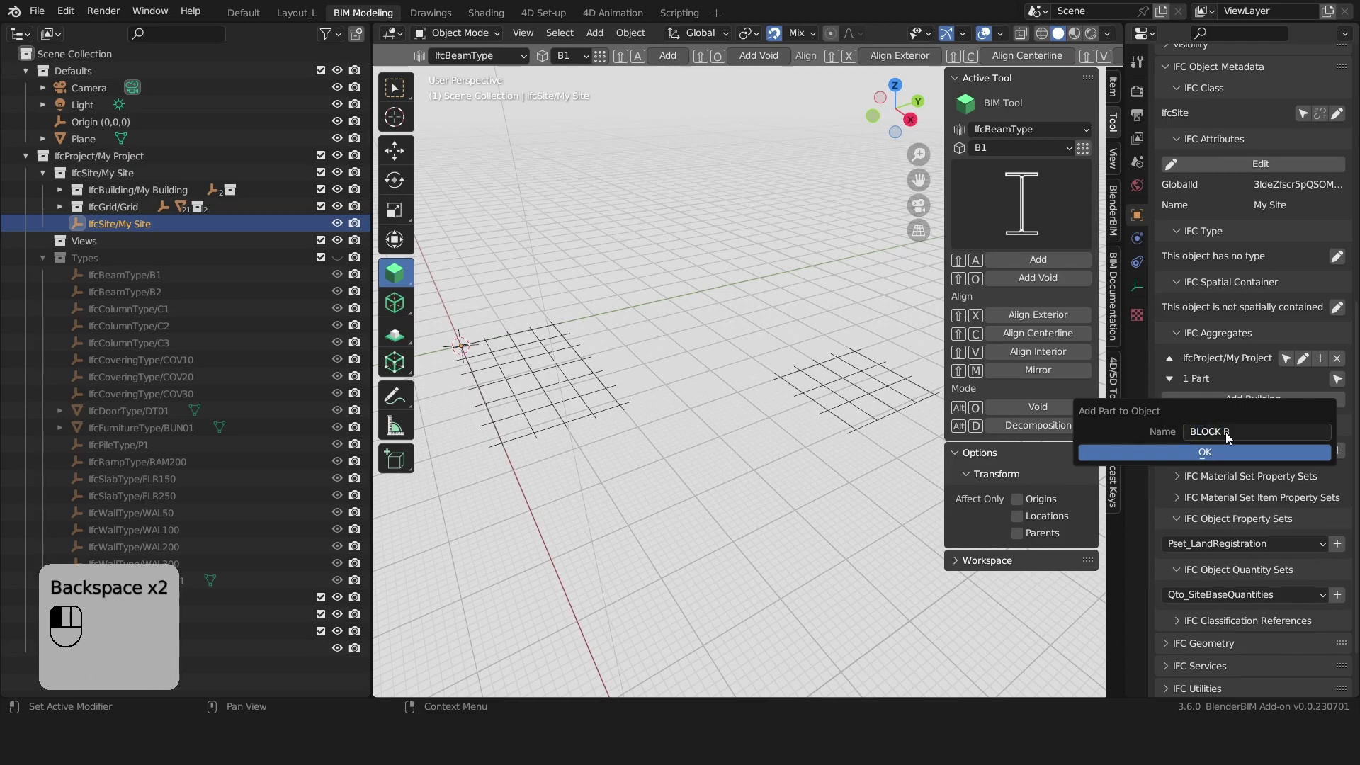
left_click(1237, 451)
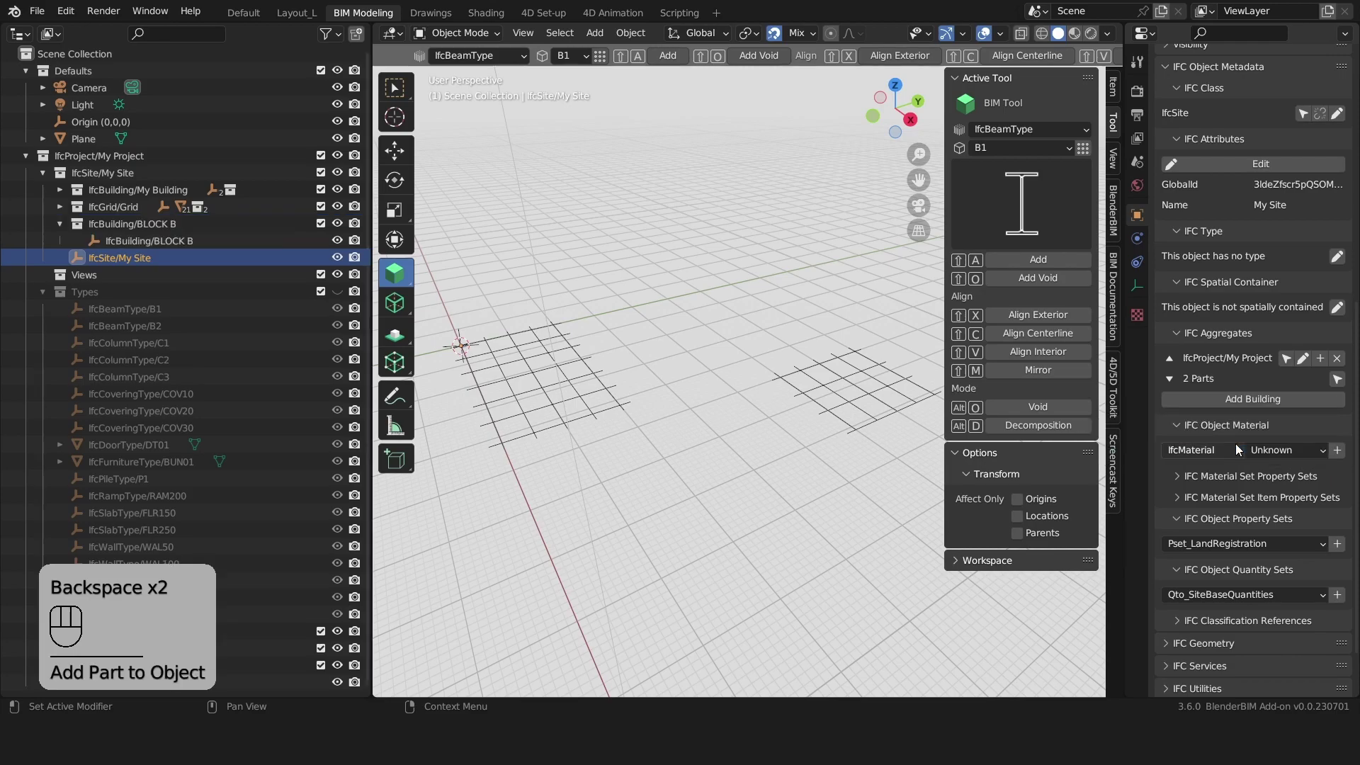
Select My Building's My Storey, rename it BLOCK A by mistake, then undo that name
left_click(179, 245)
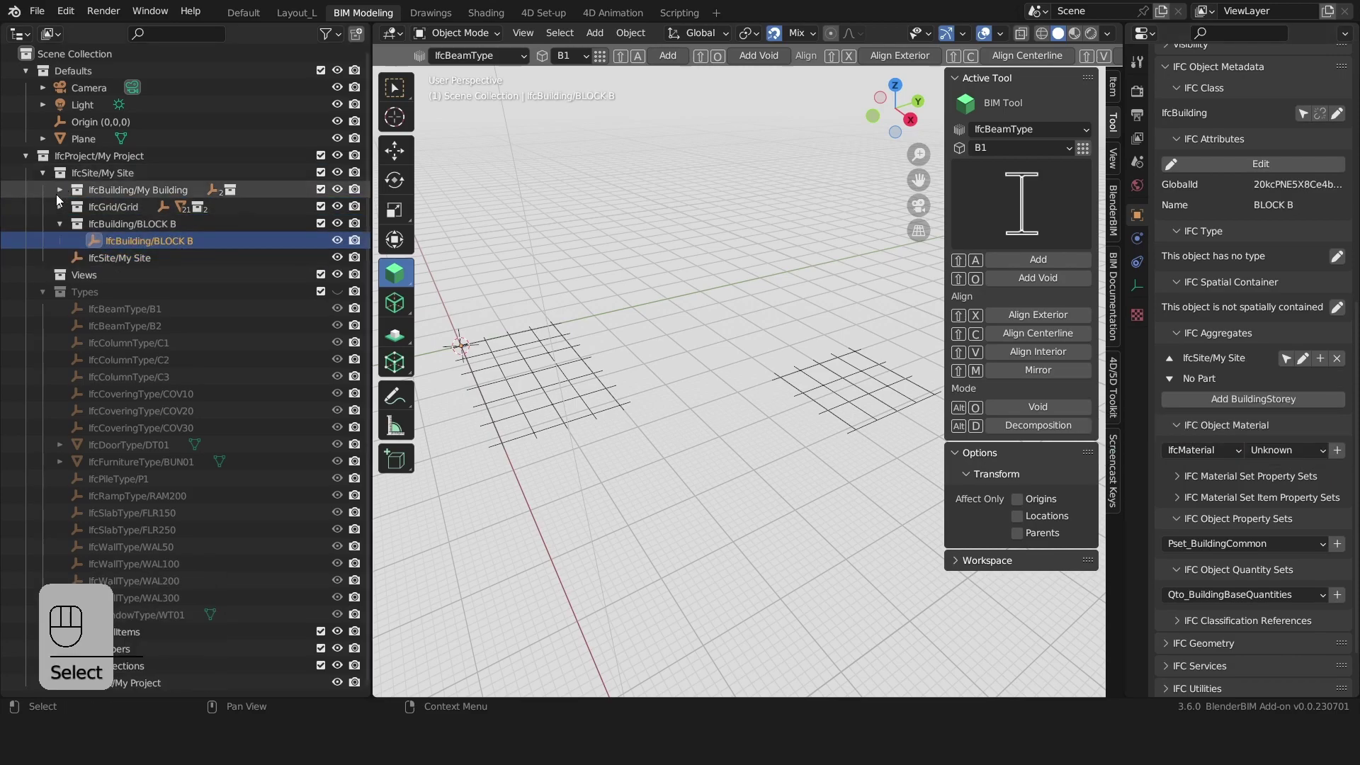
left_click(60, 191)
left_click(177, 224)
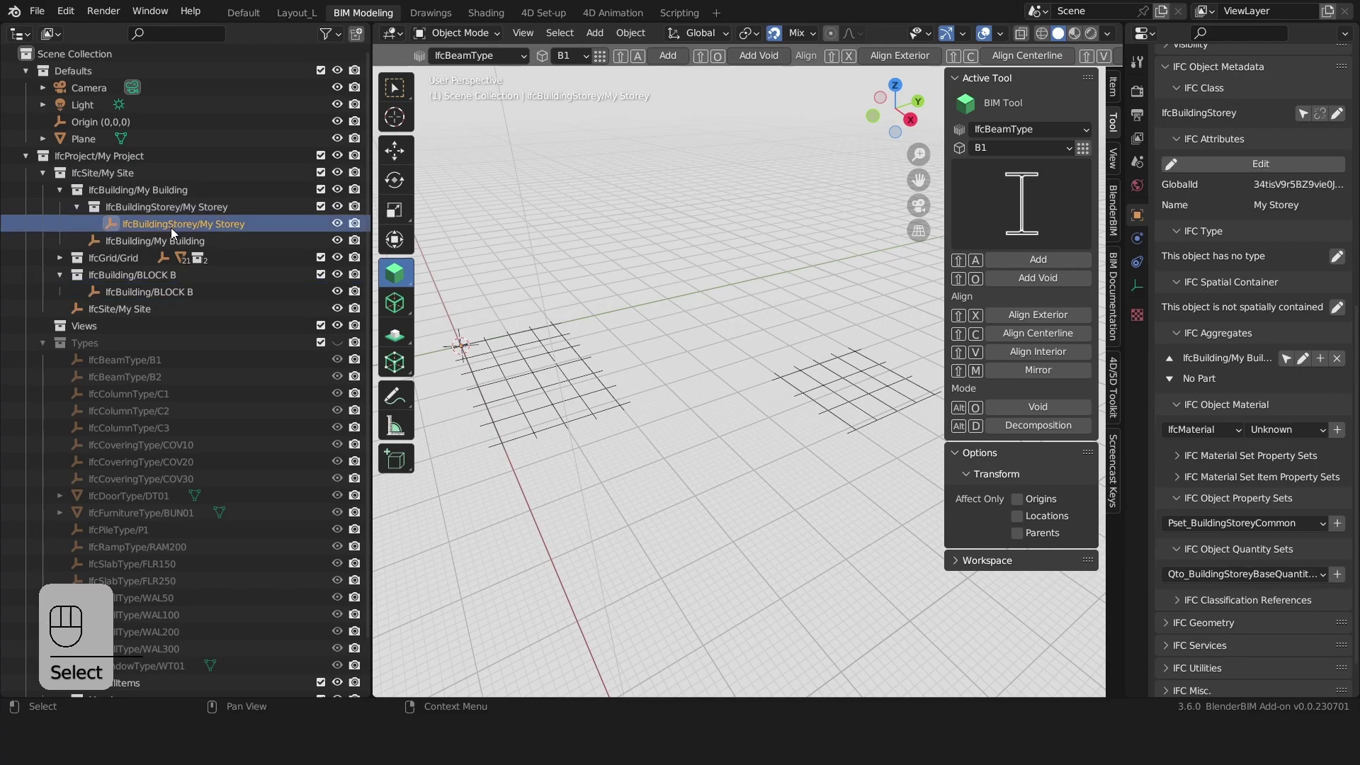
key("F2")
left_click(519, 287)
left_click_drag(516, 287, 668, 302)
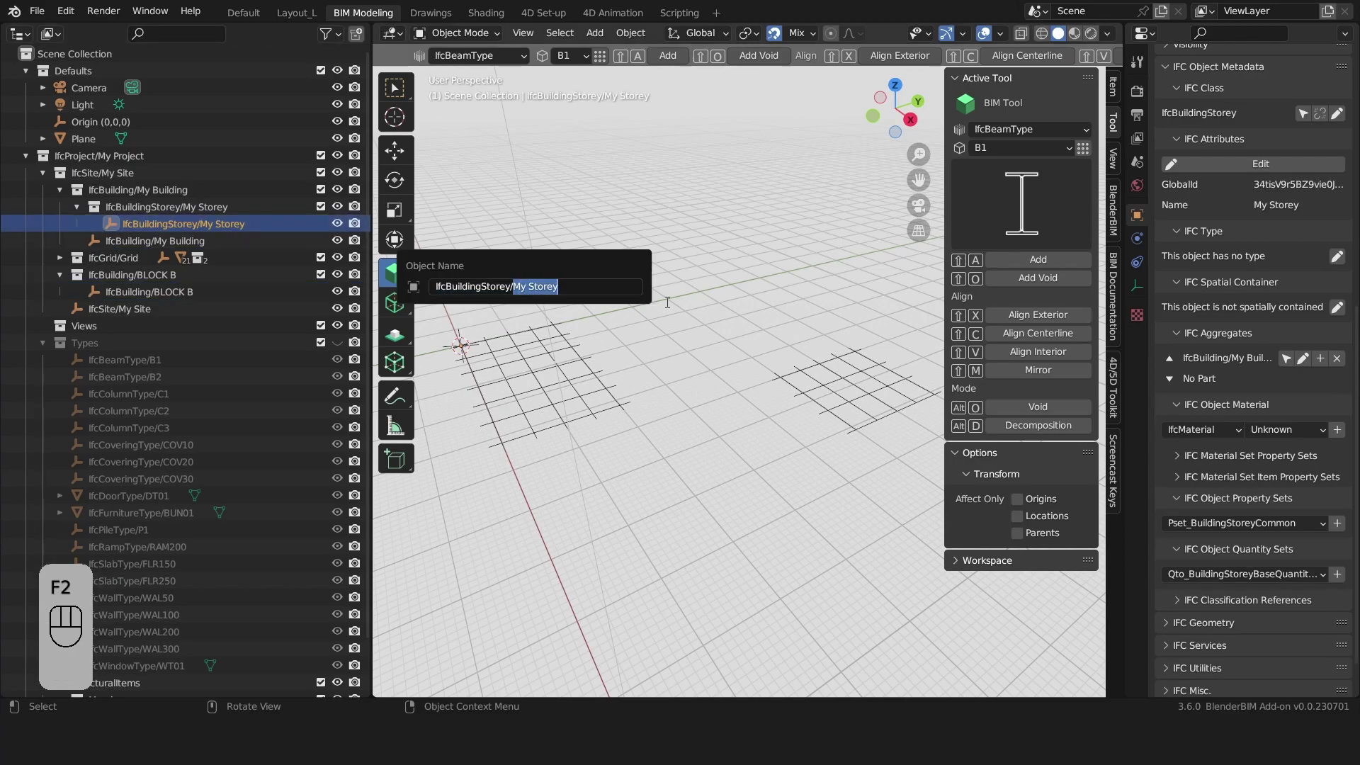
type("BLOCK-")
key("BackSpace")
type("A")
key("Return")
key("ctrl+z")
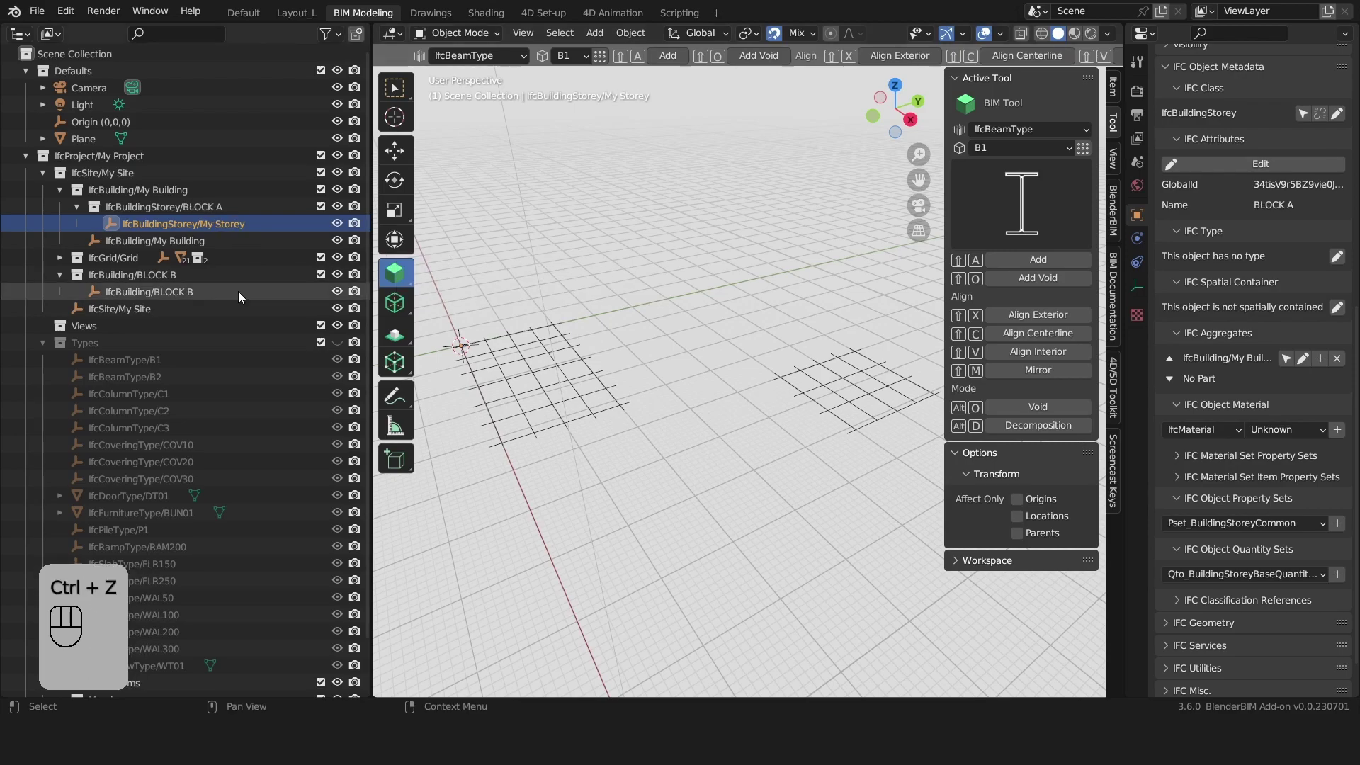
Rename the storey from My Storey to 'Ground Floor'
key("F2")
type("0")
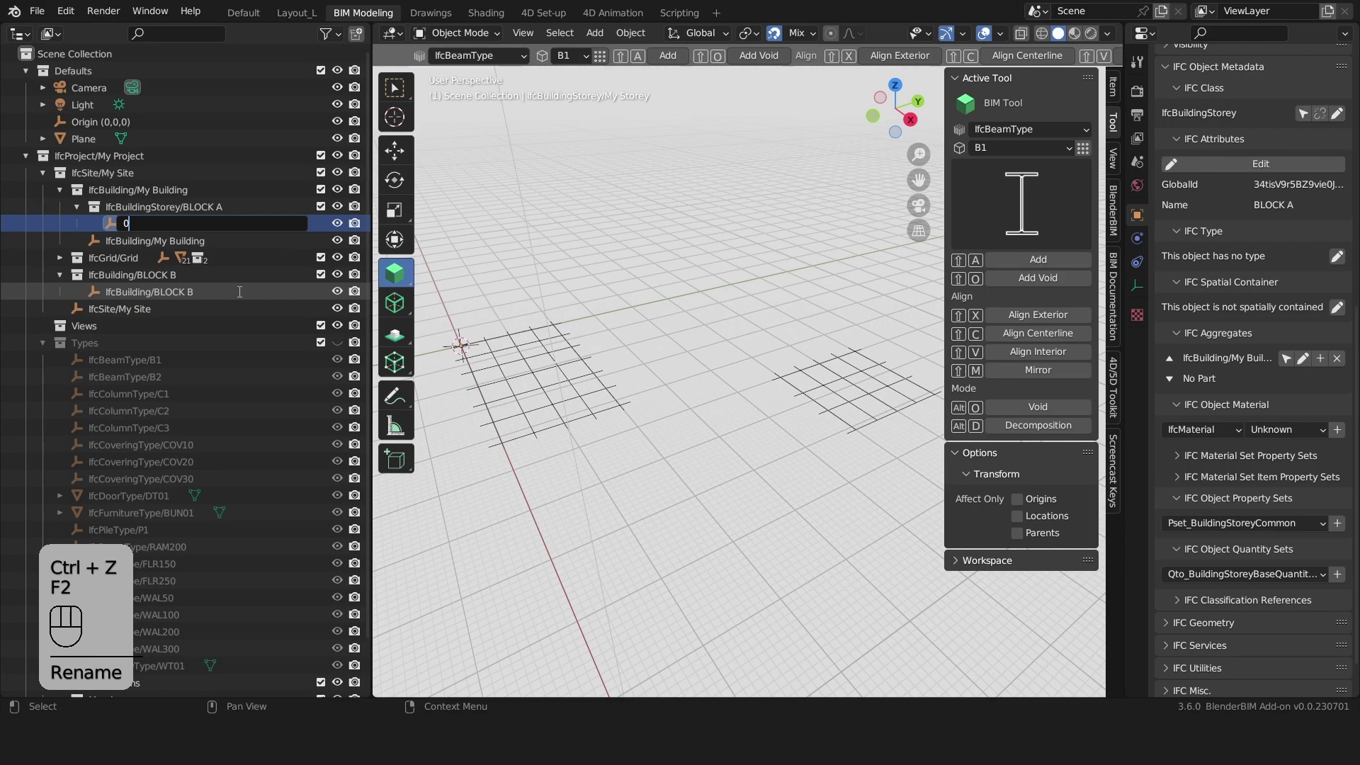
key("ctrl+z")
key("BackSpace")
key("BackSpace")
key("BackSpace")
key("BackSpace")
key("BackSpace")
key("BackSpace")
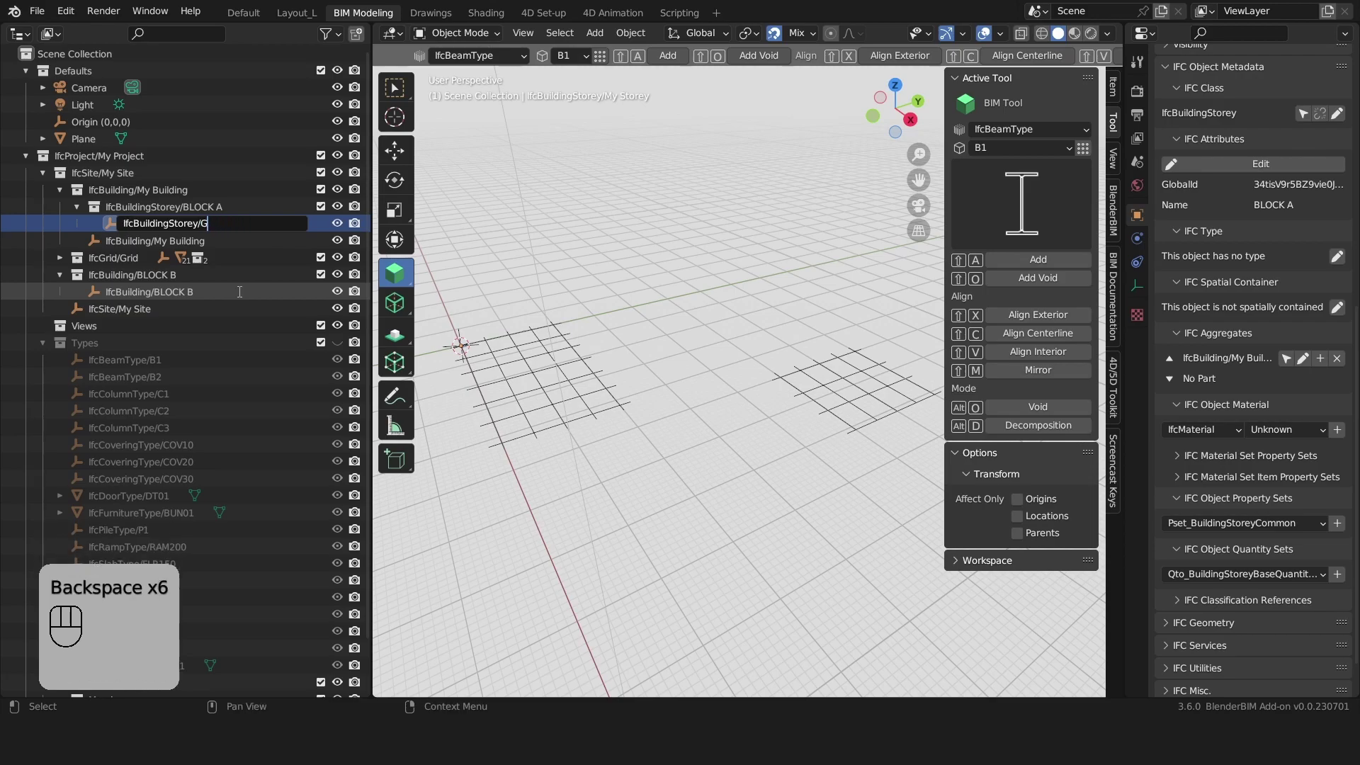
type("Ground F")
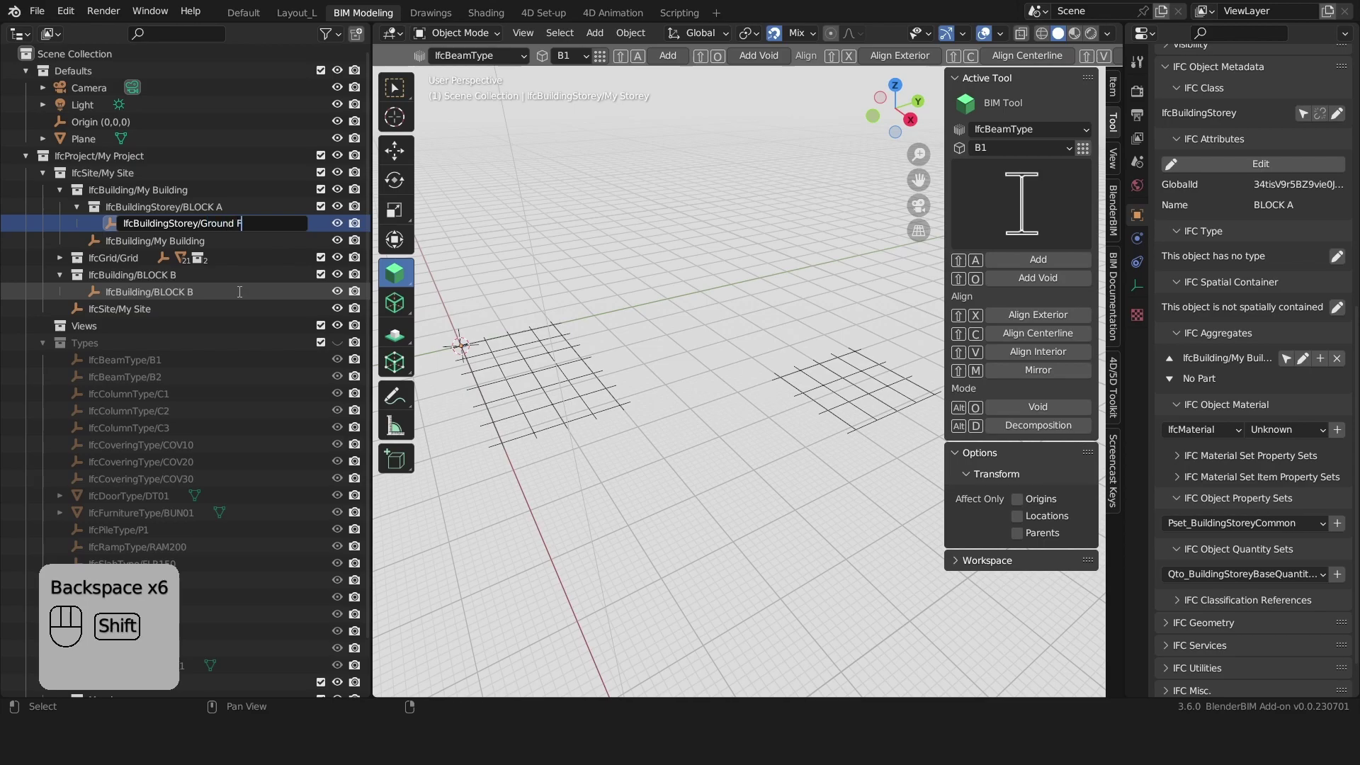
type("loor")
key("Return")
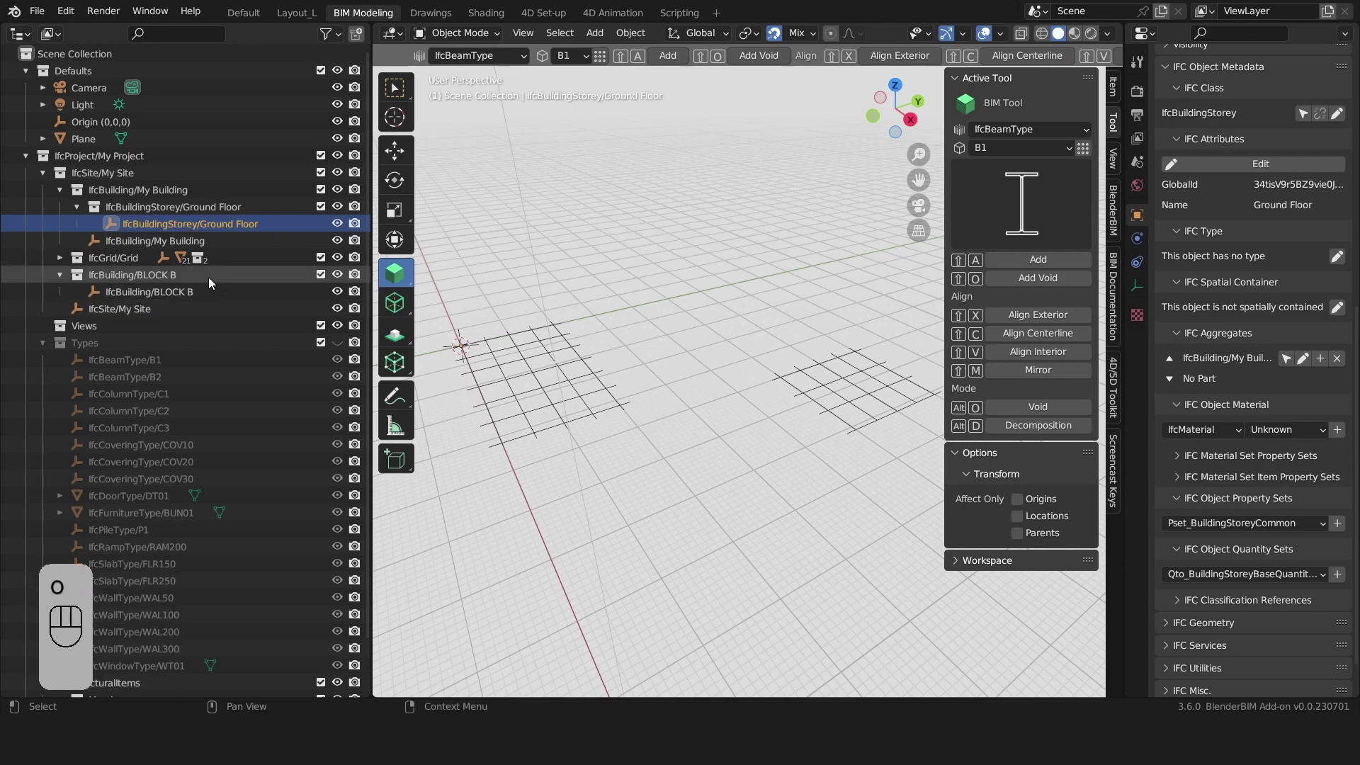
Rename the My Building building to 'BLOCK A' in the outliner and reselect it
left_click(229, 244)
key("F2")
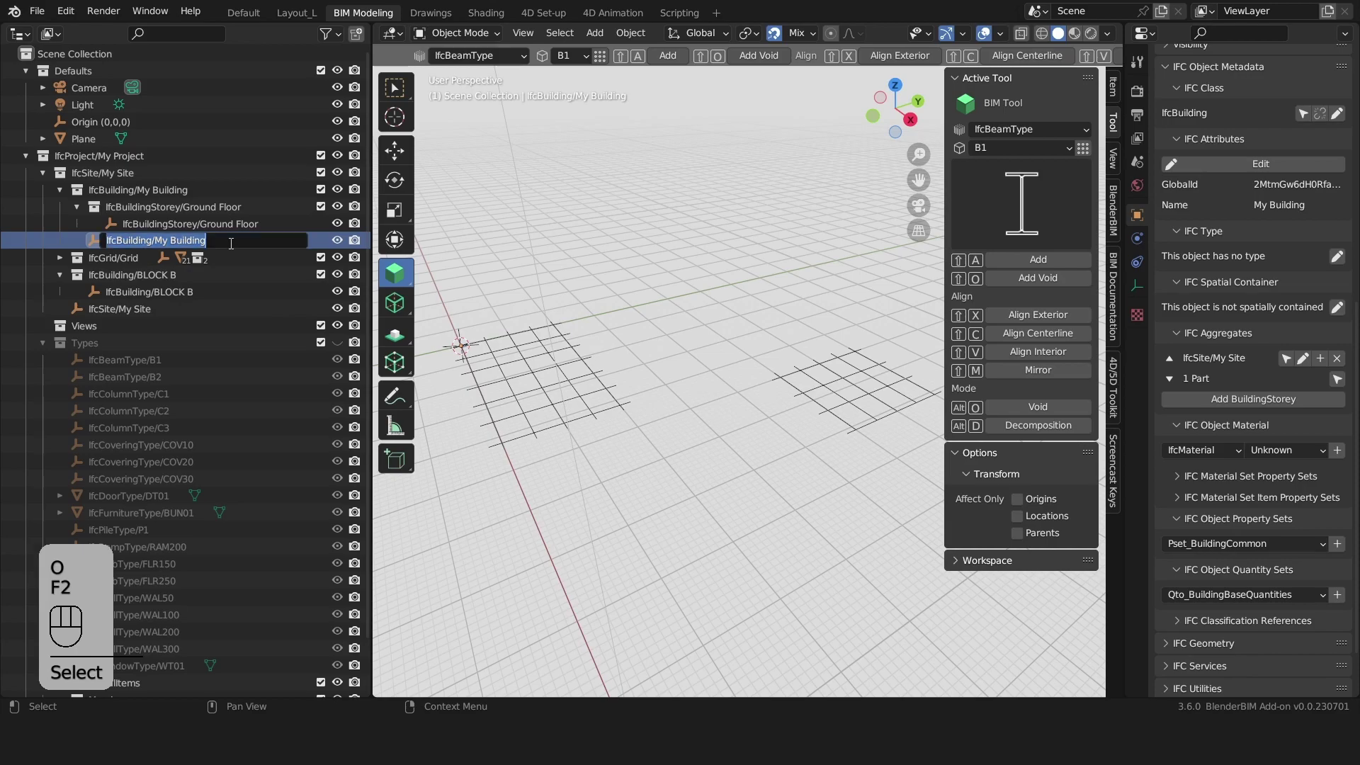
left_click_drag(155, 241, 273, 246)
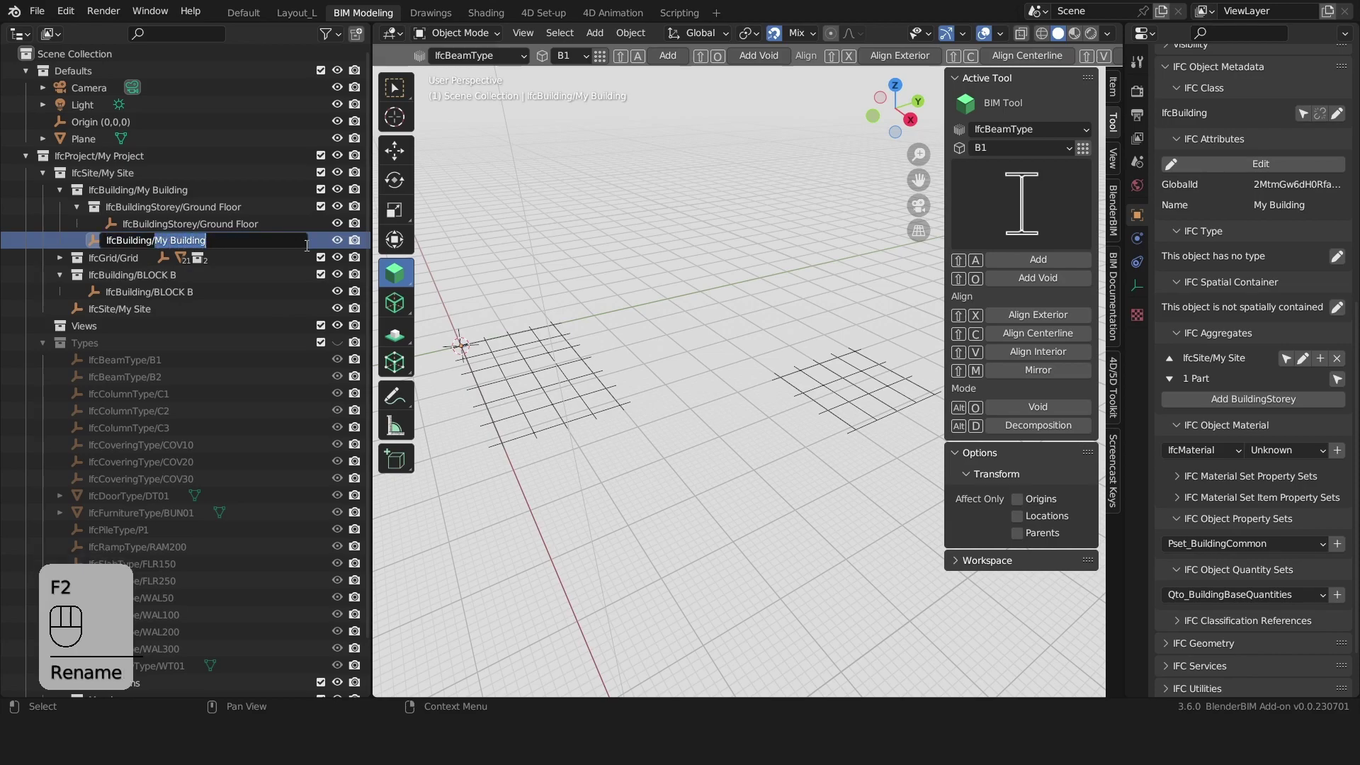
type("blo")
key("BackSpace")
key("BackSpace")
key("BackSpace")
type("BL")
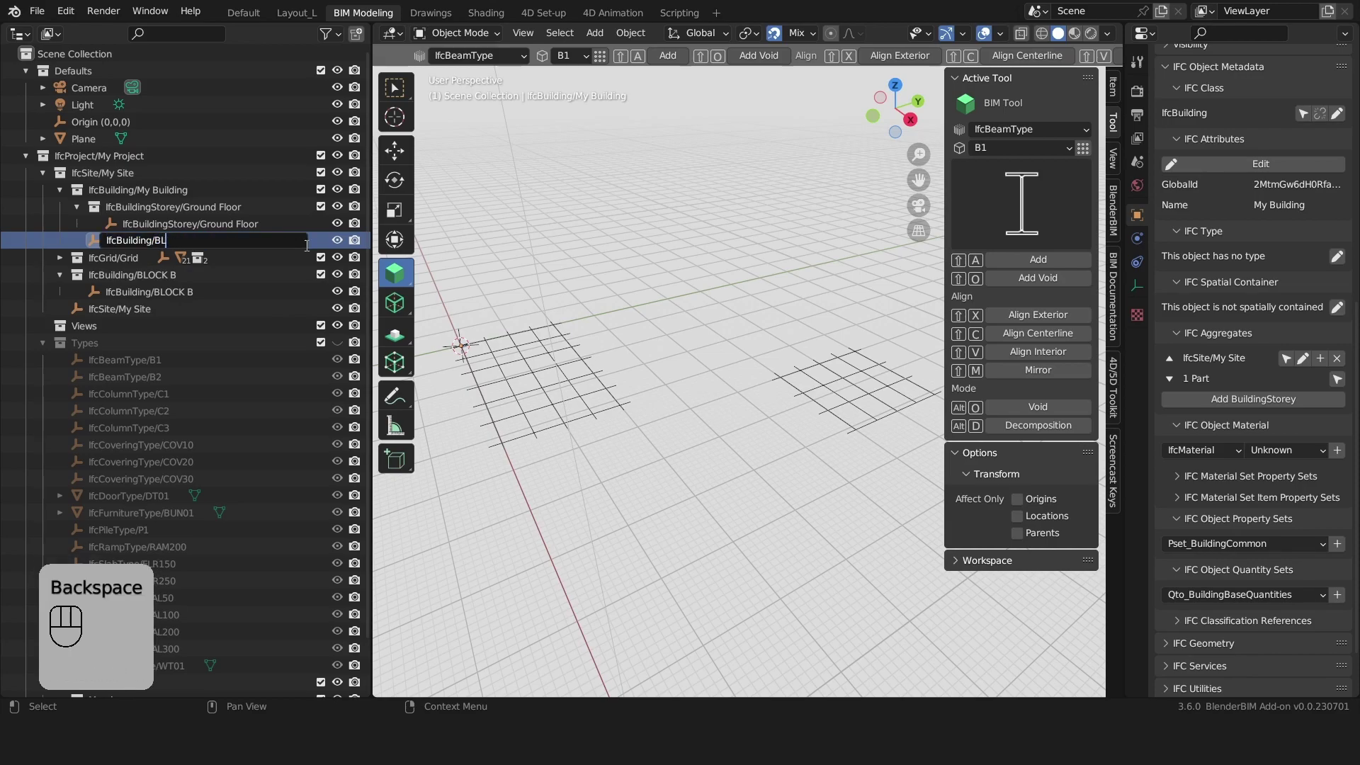
type("OCK A")
middle_click_drag(853, 244, 747, 271)
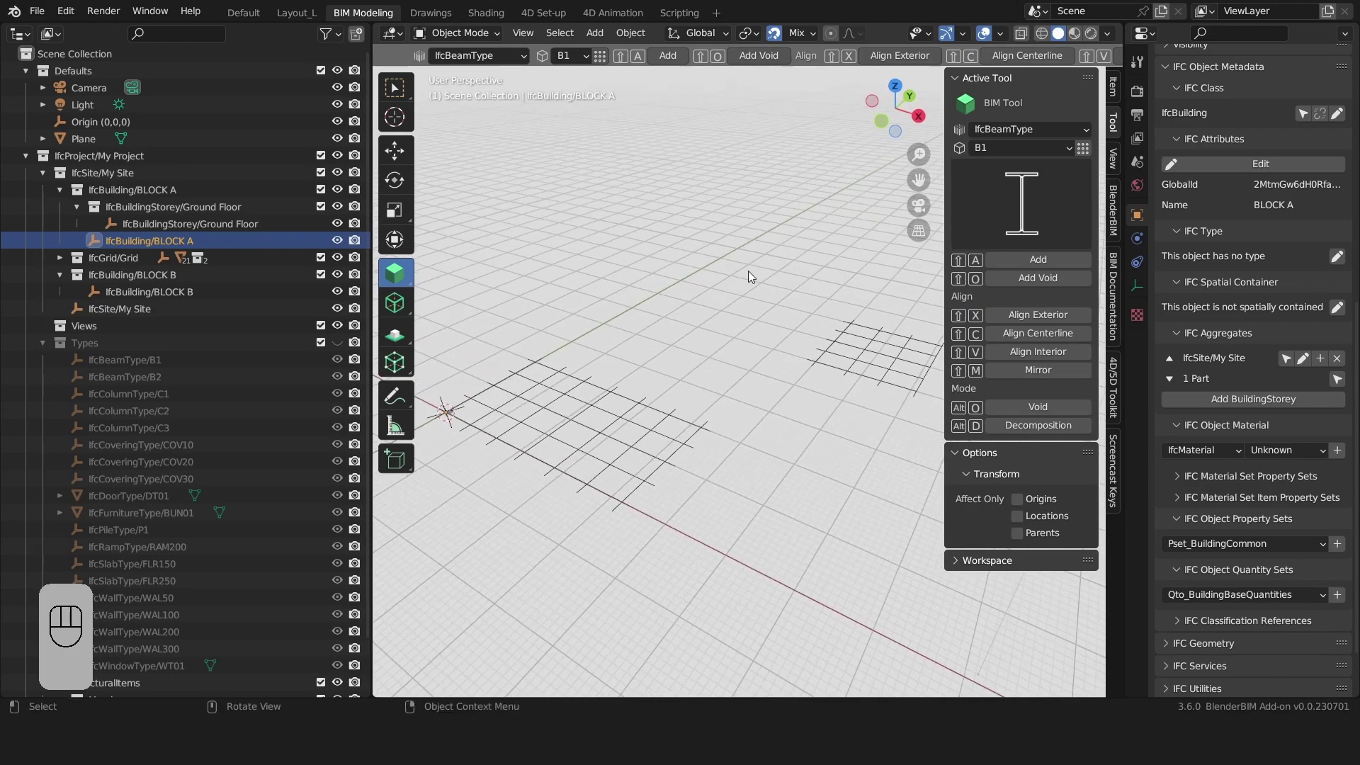
left_click(260, 241)
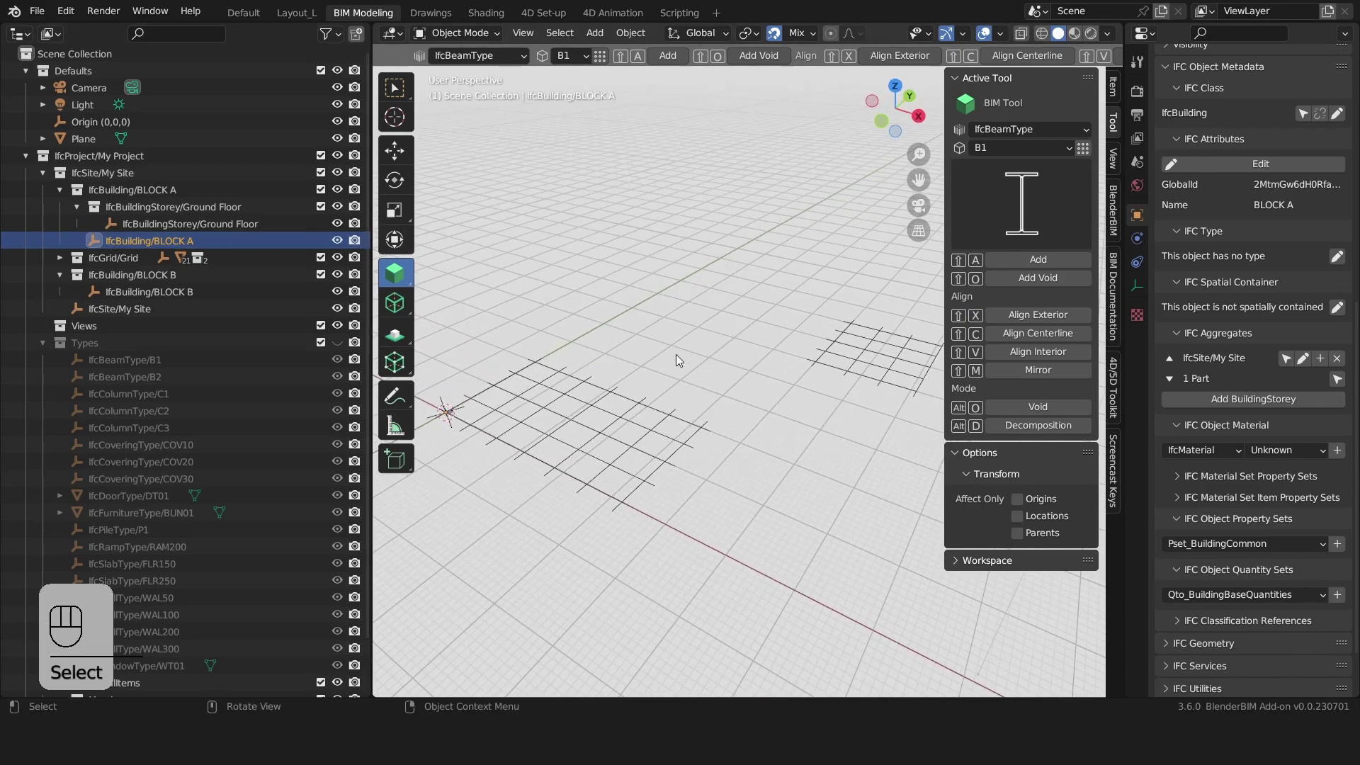
Open the IFC project's Spatial Manager and load the spatial structure tree
left_click(1137, 161)
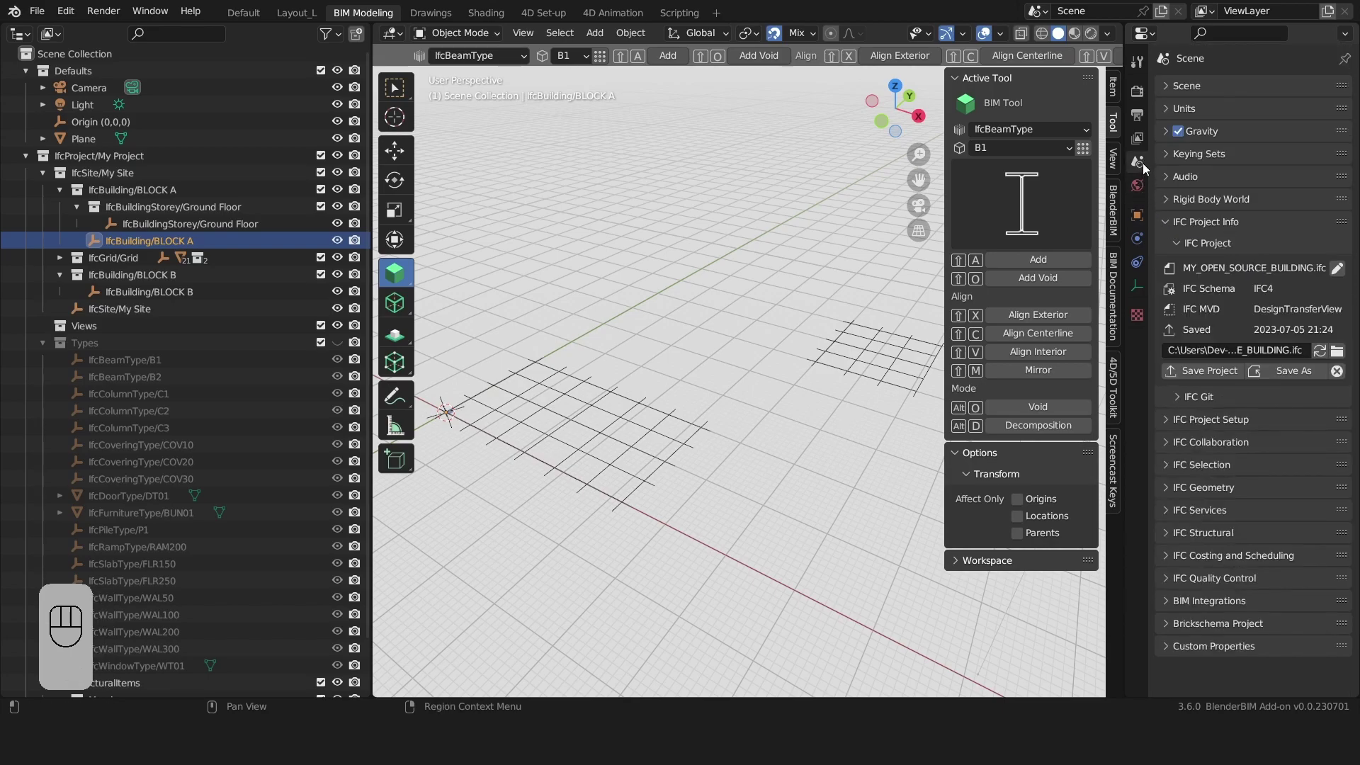
left_click(1187, 419)
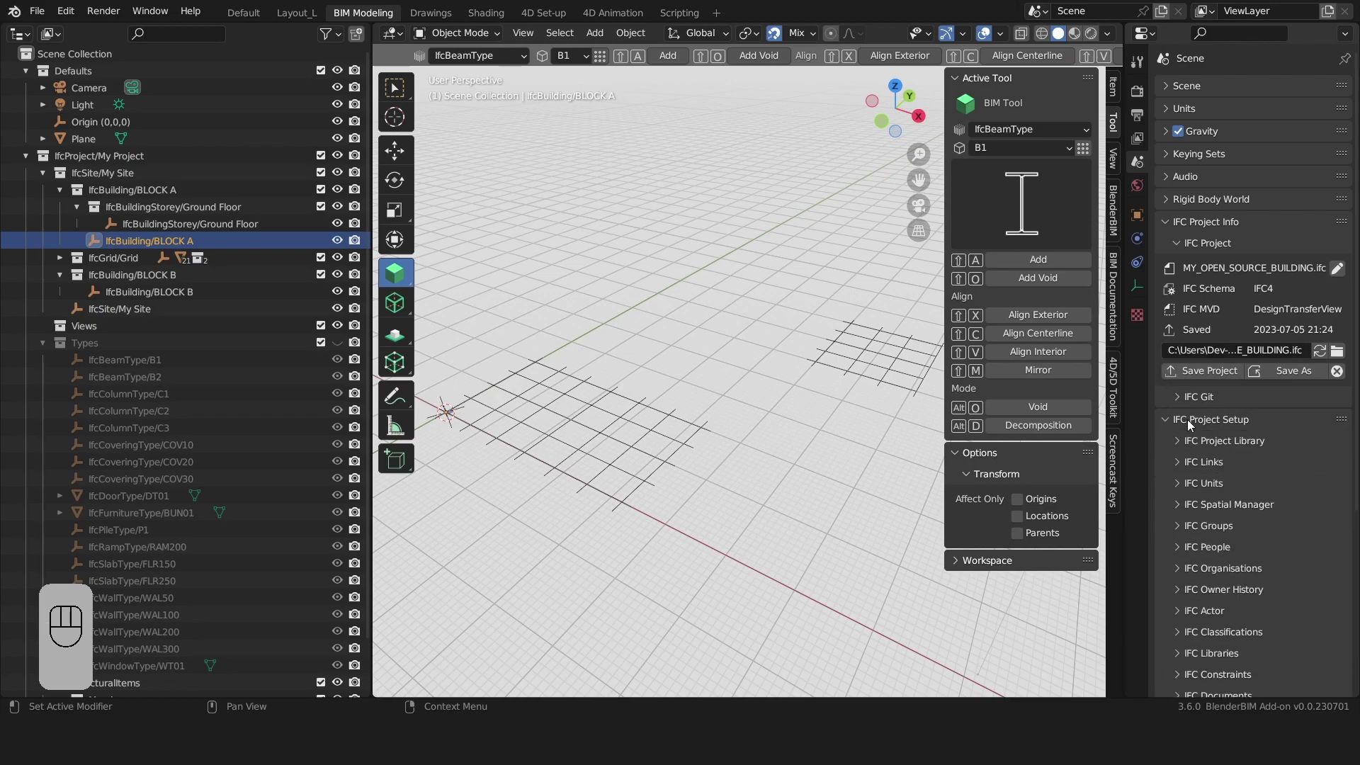
left_click(1188, 504)
left_click_drag(1120, 522, 939, 523)
left_click(1021, 529)
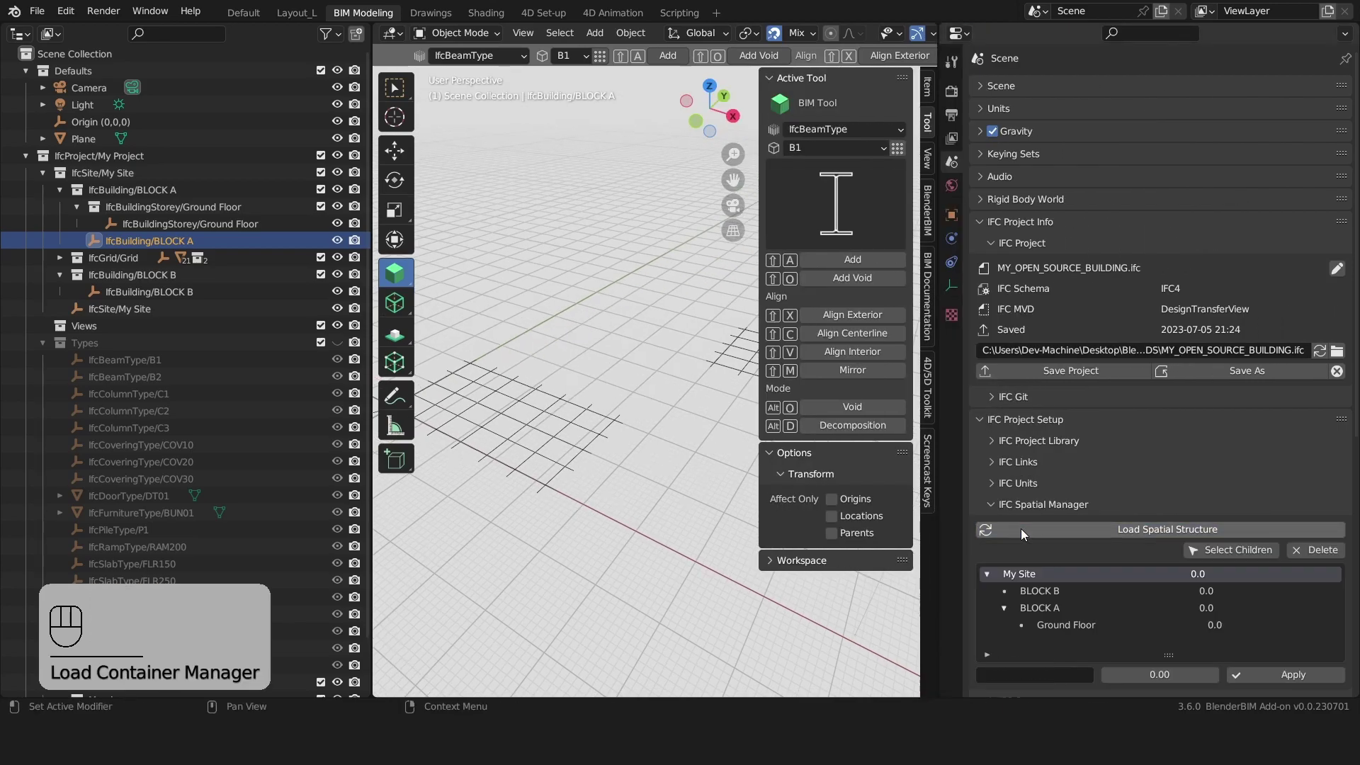
Check the Ground Floor storey under BLOCK A and make BLOCK A the active building
scroll(1115, 444, "down", 3)
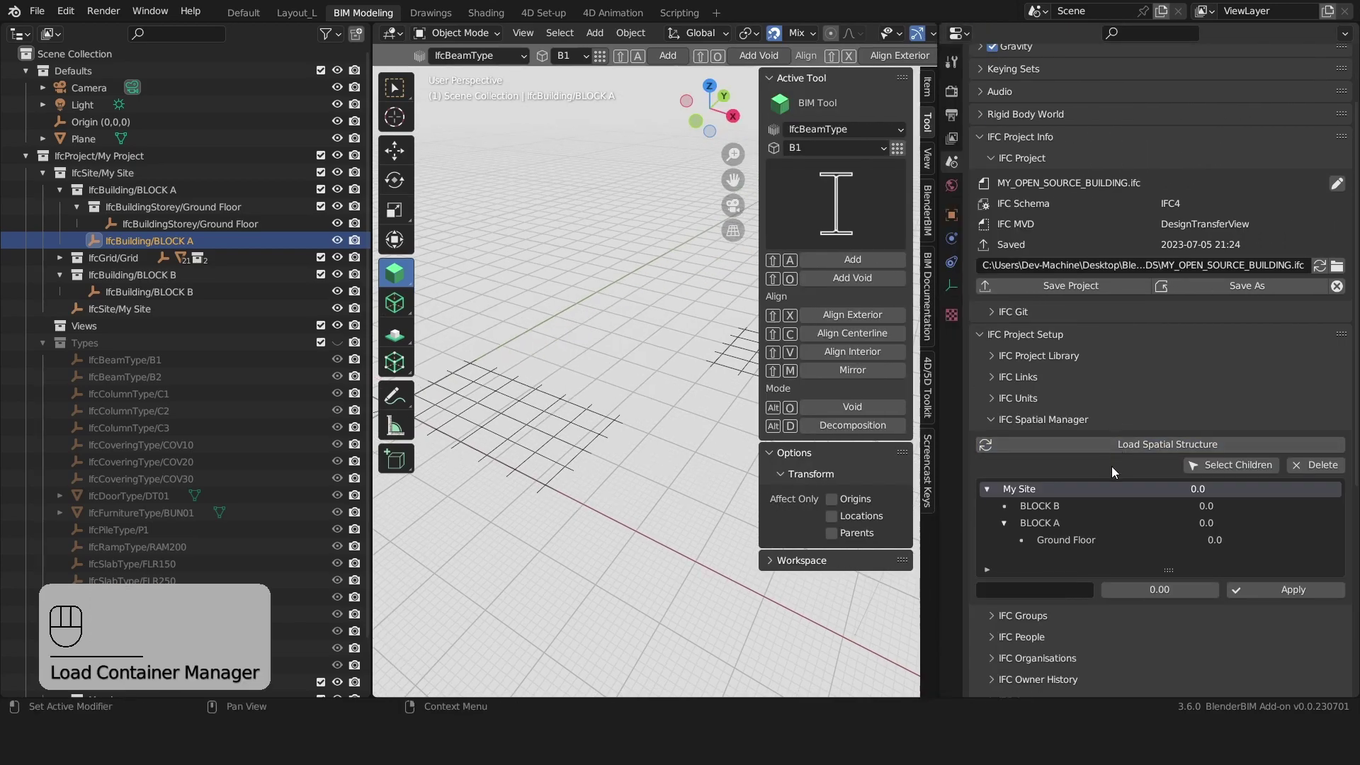
left_click(1003, 522)
left_click(1026, 493)
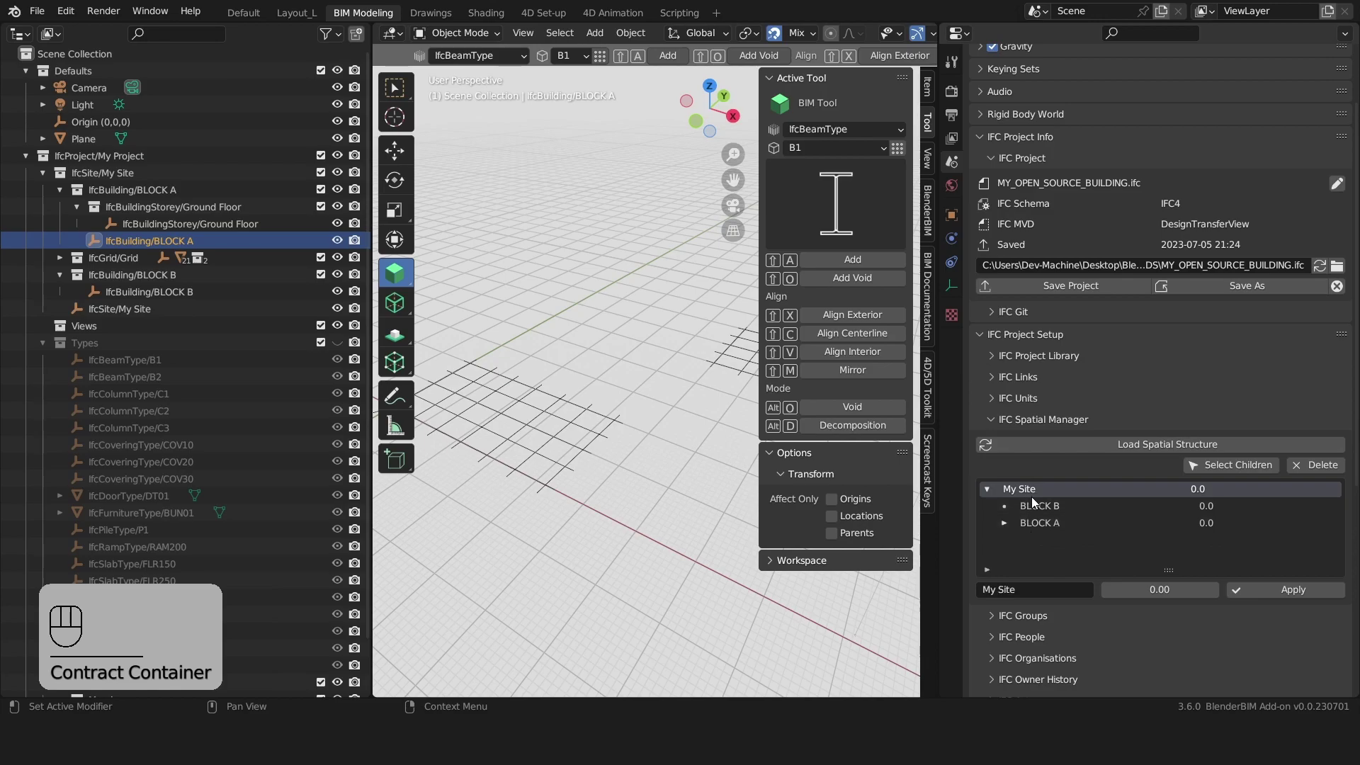
left_click(1033, 506)
left_click(1038, 521)
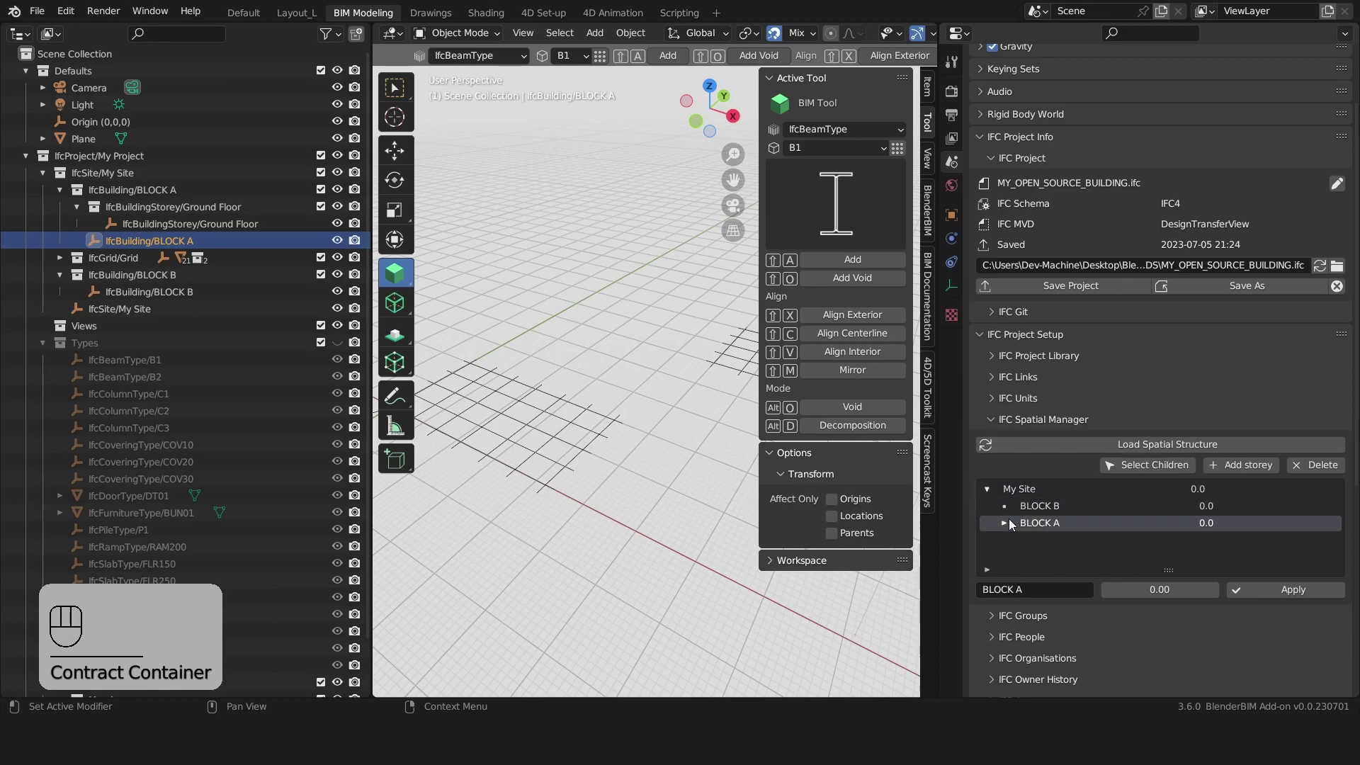
left_click(1006, 522)
left_click(1068, 542)
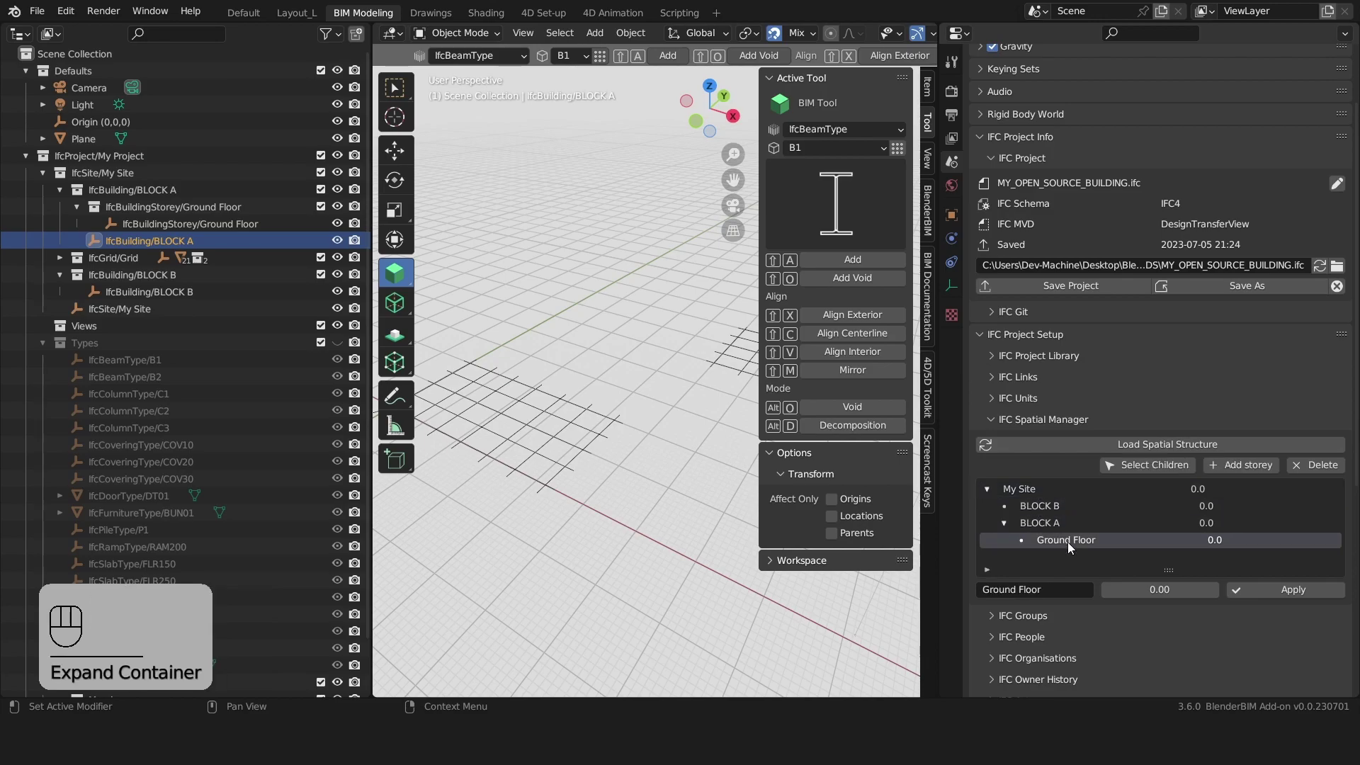
left_click(1092, 524)
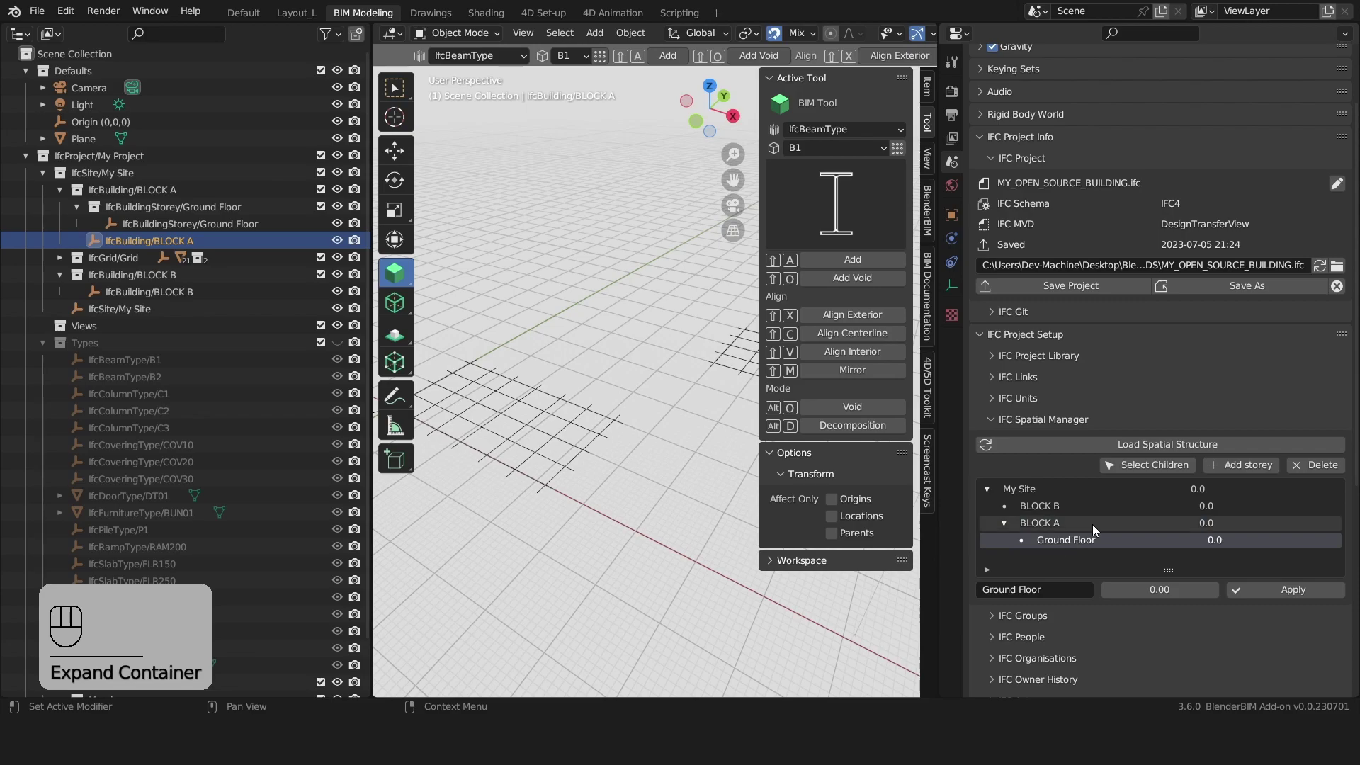
Add a new storey under BLOCK A and name it '1st Floor'
left_click(1251, 464)
scroll(1099, 504, "down", 2)
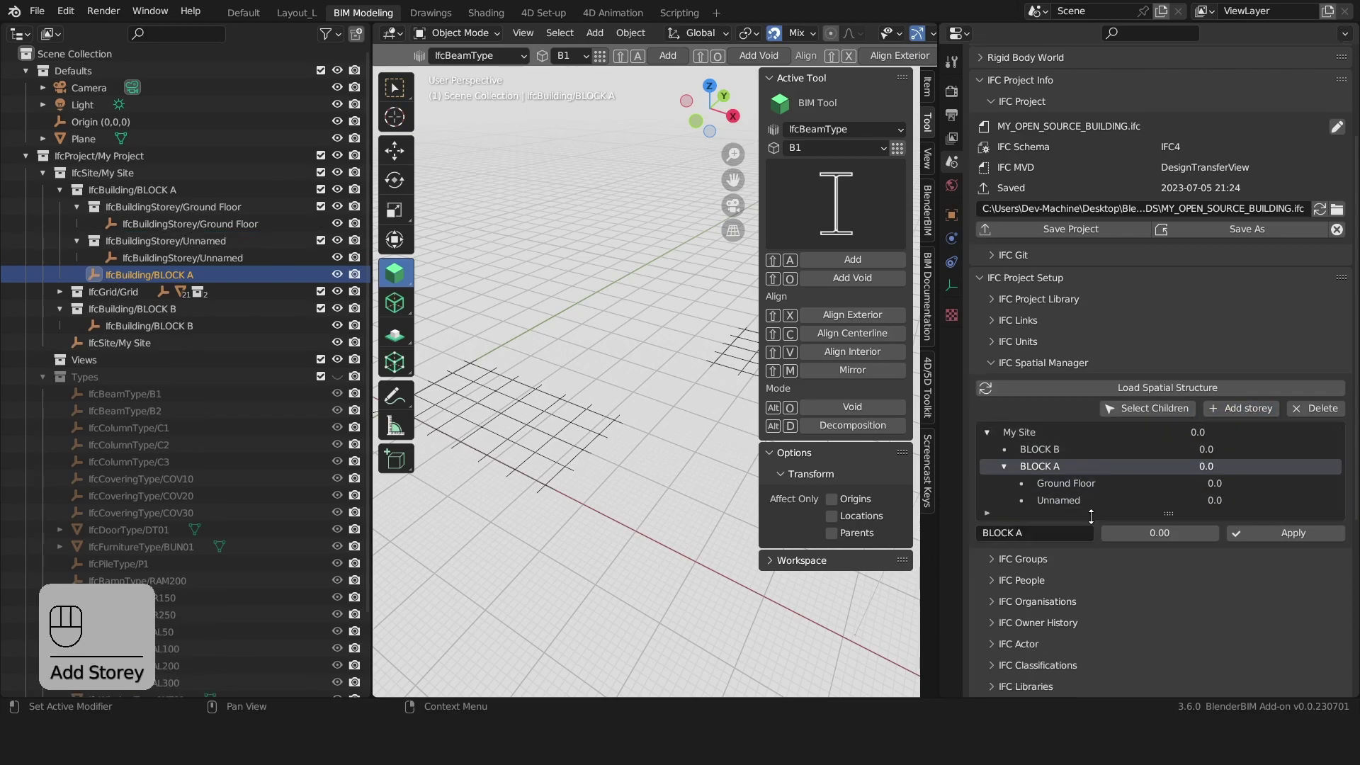
double_click(1099, 503)
type("1st")
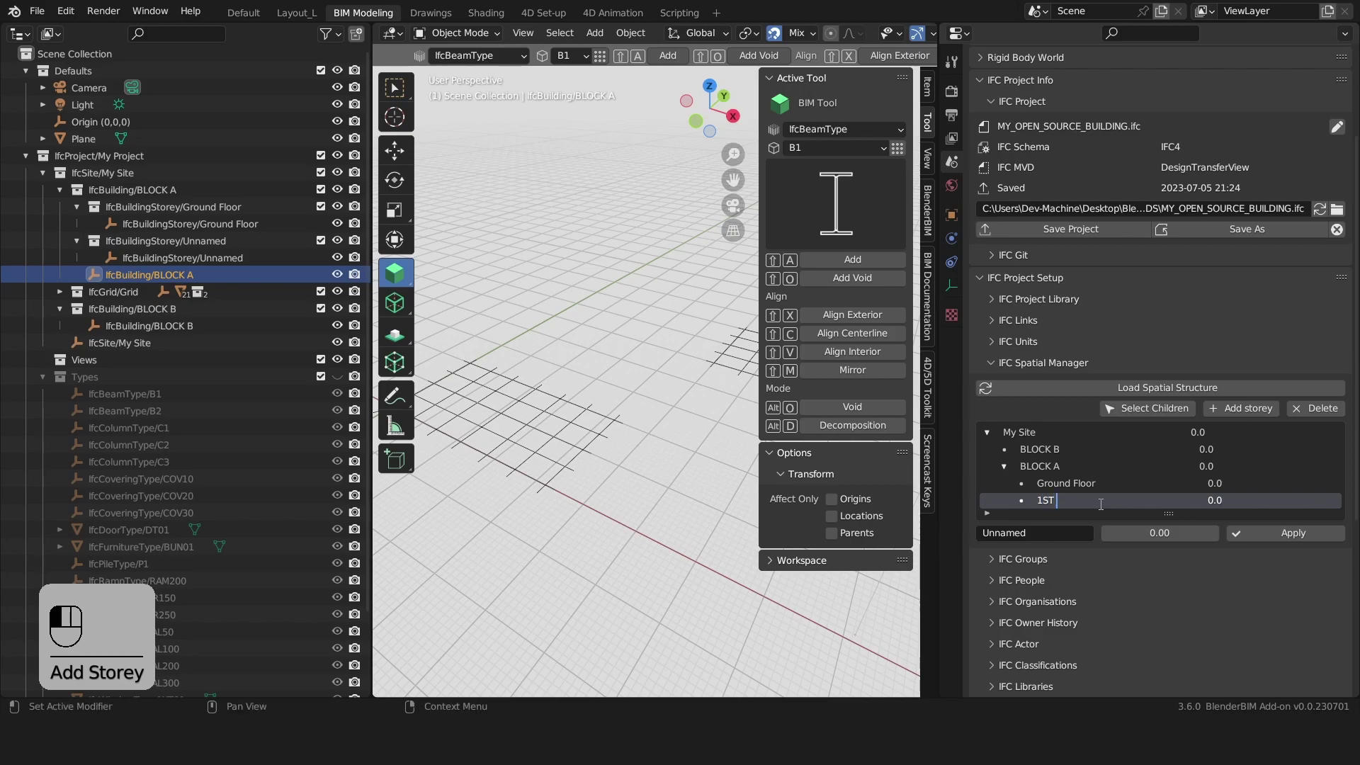
type(" Floor")
key("Return")
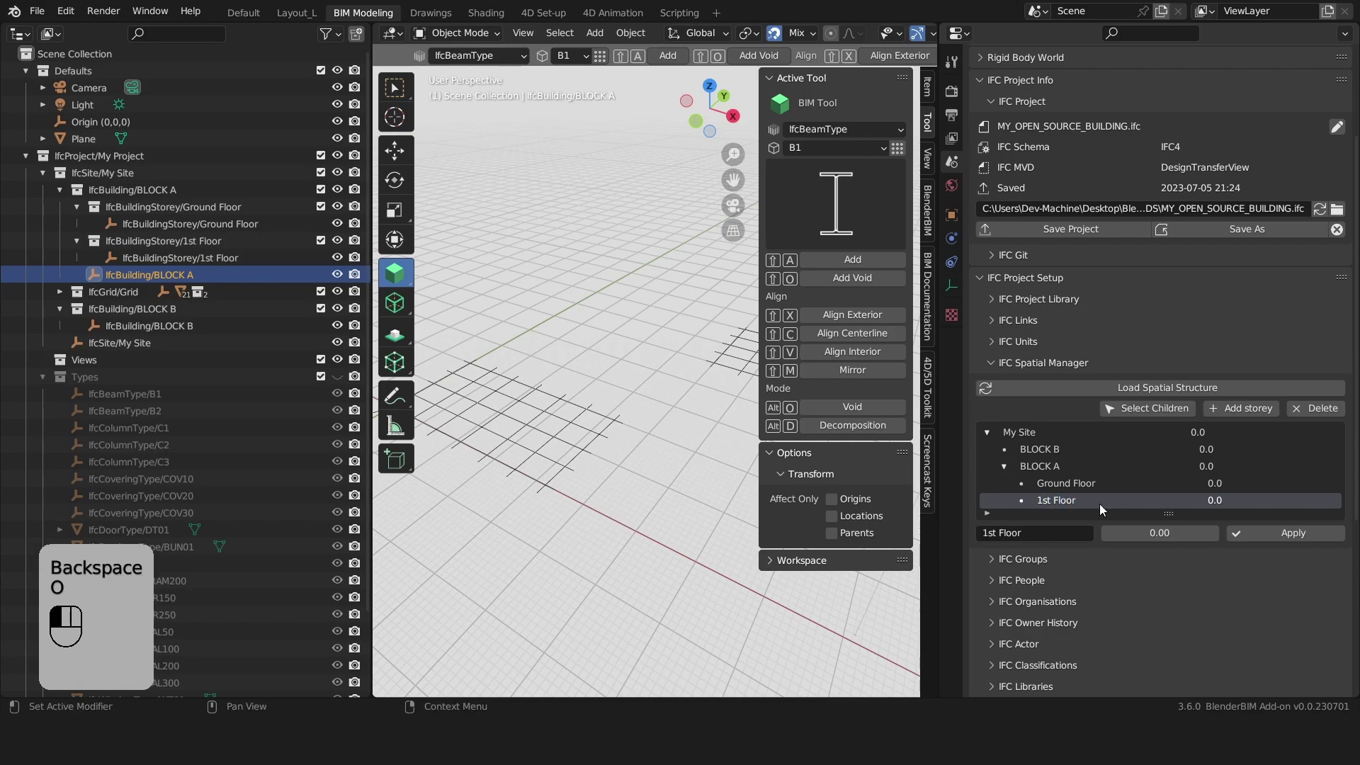
Set BLOCK A's Ground Floor elevation to 0.5 and 1st Floor elevation to 4.5
left_click(1122, 487)
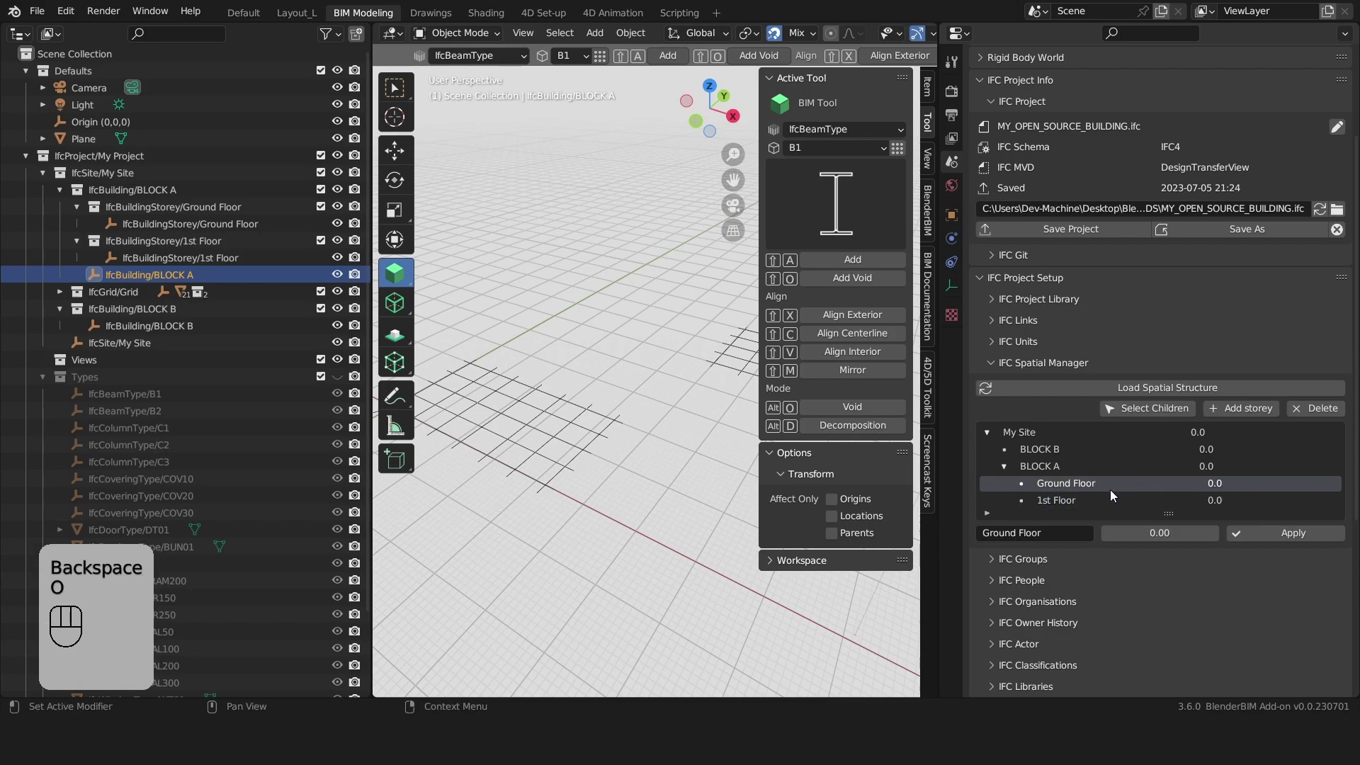
left_click(1159, 528)
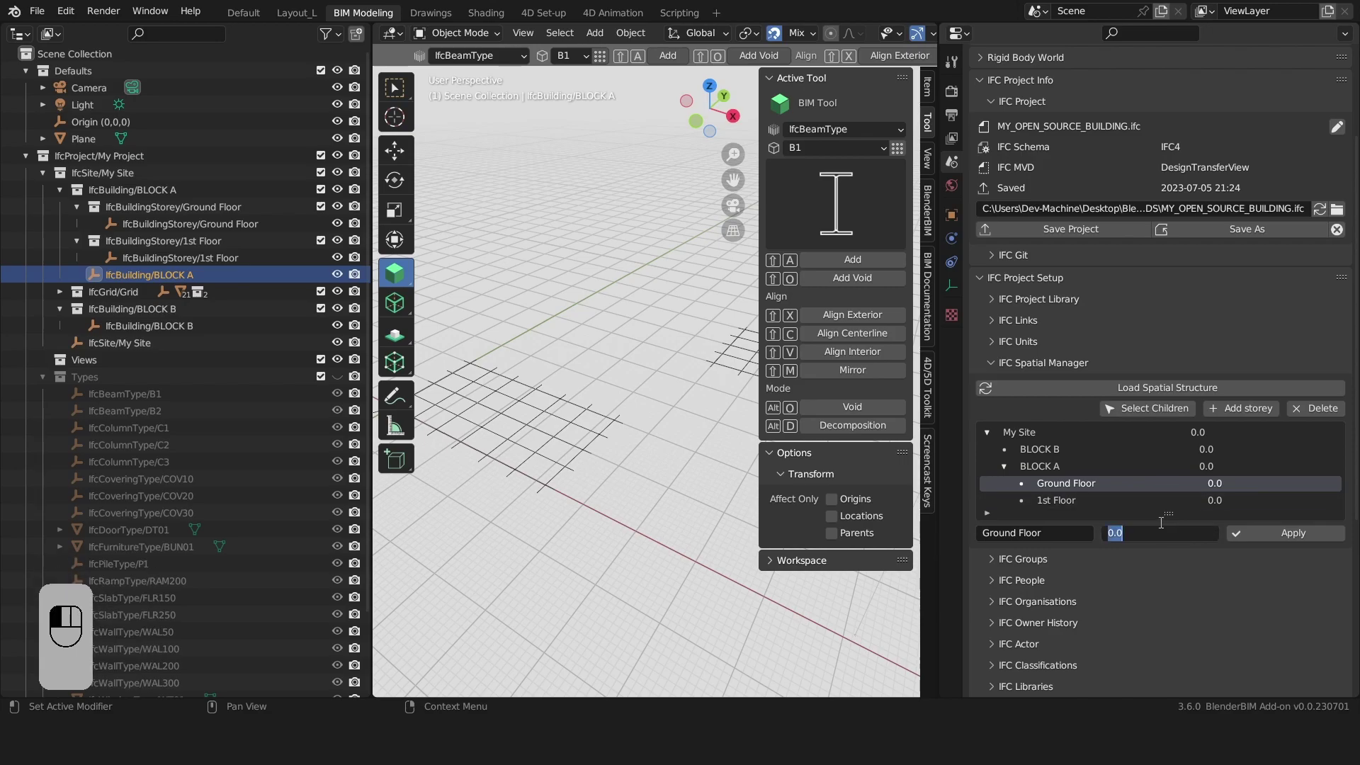
type("0")
key("Return")
left_click(1310, 534)
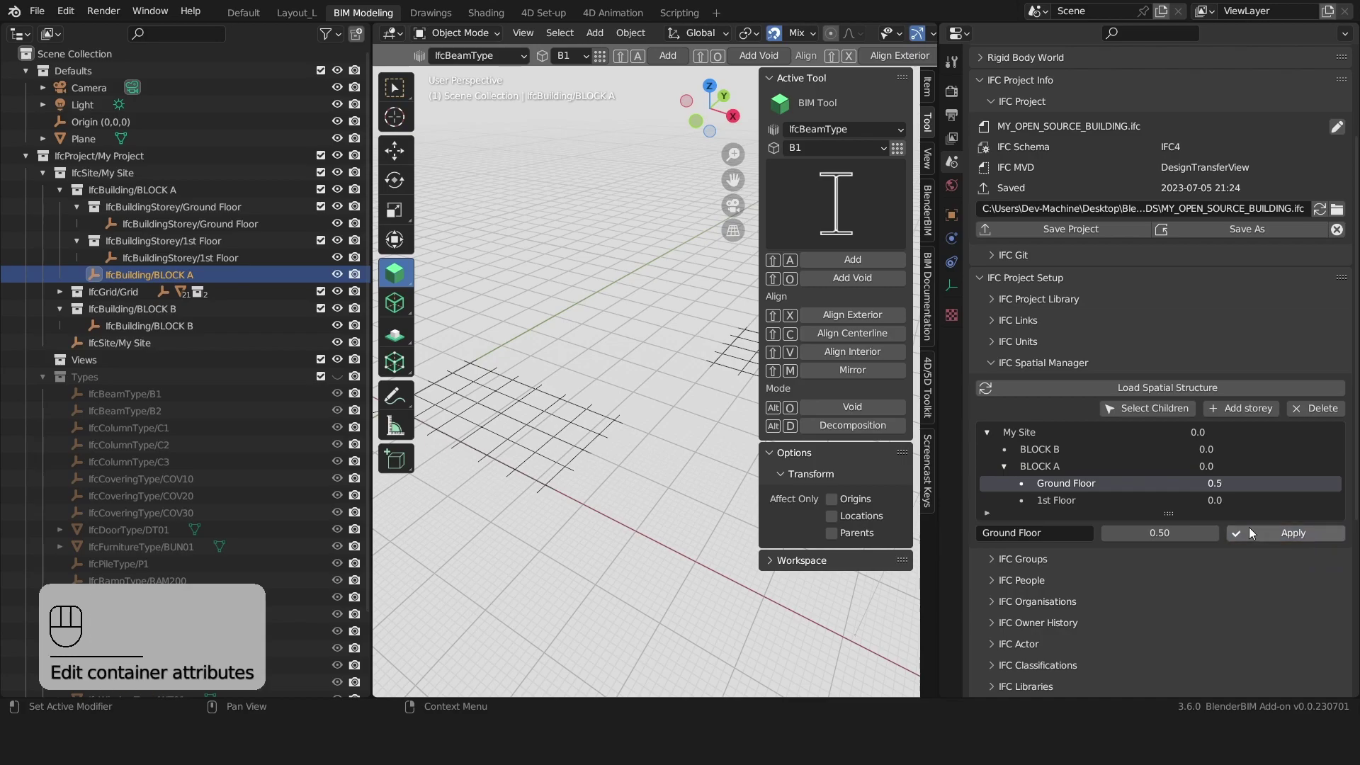
left_click(1101, 501)
left_click(1140, 534)
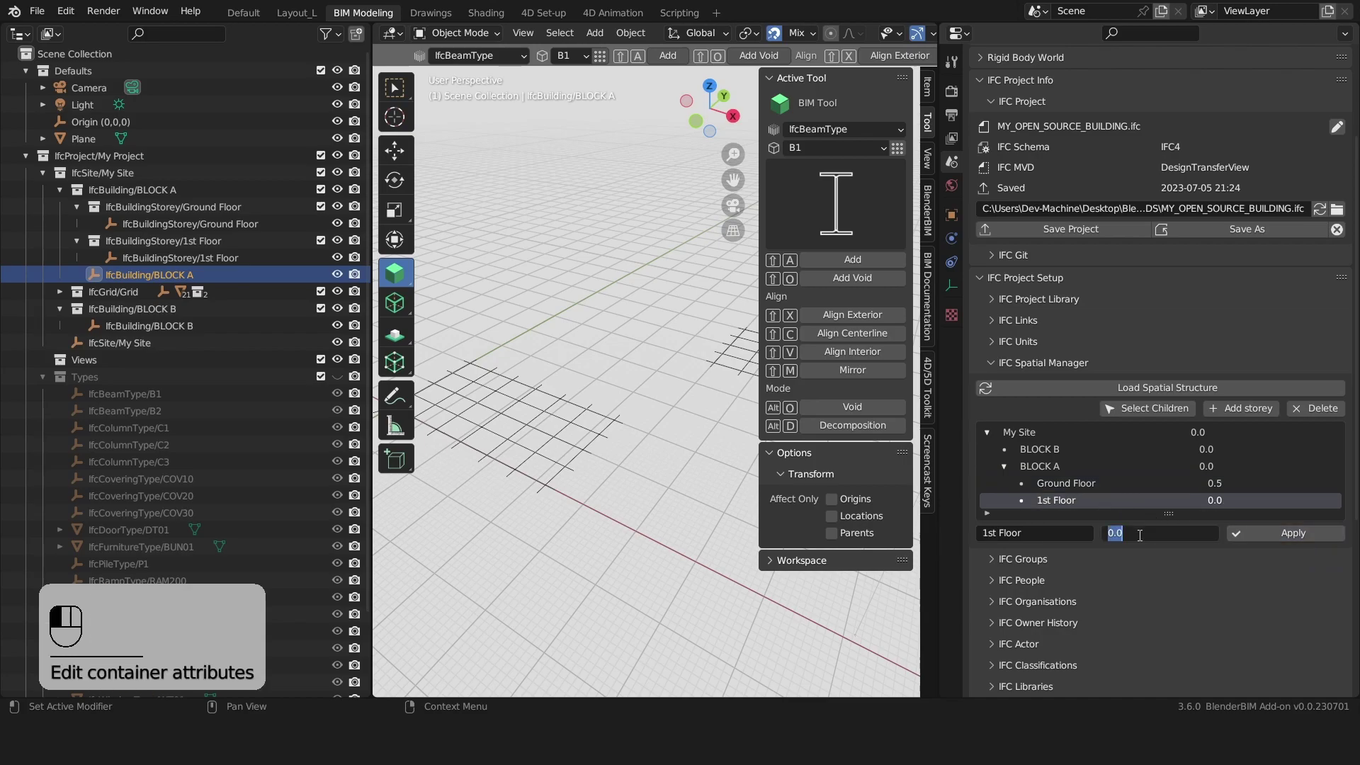
type("4.5")
key("Return")
left_click(1292, 535)
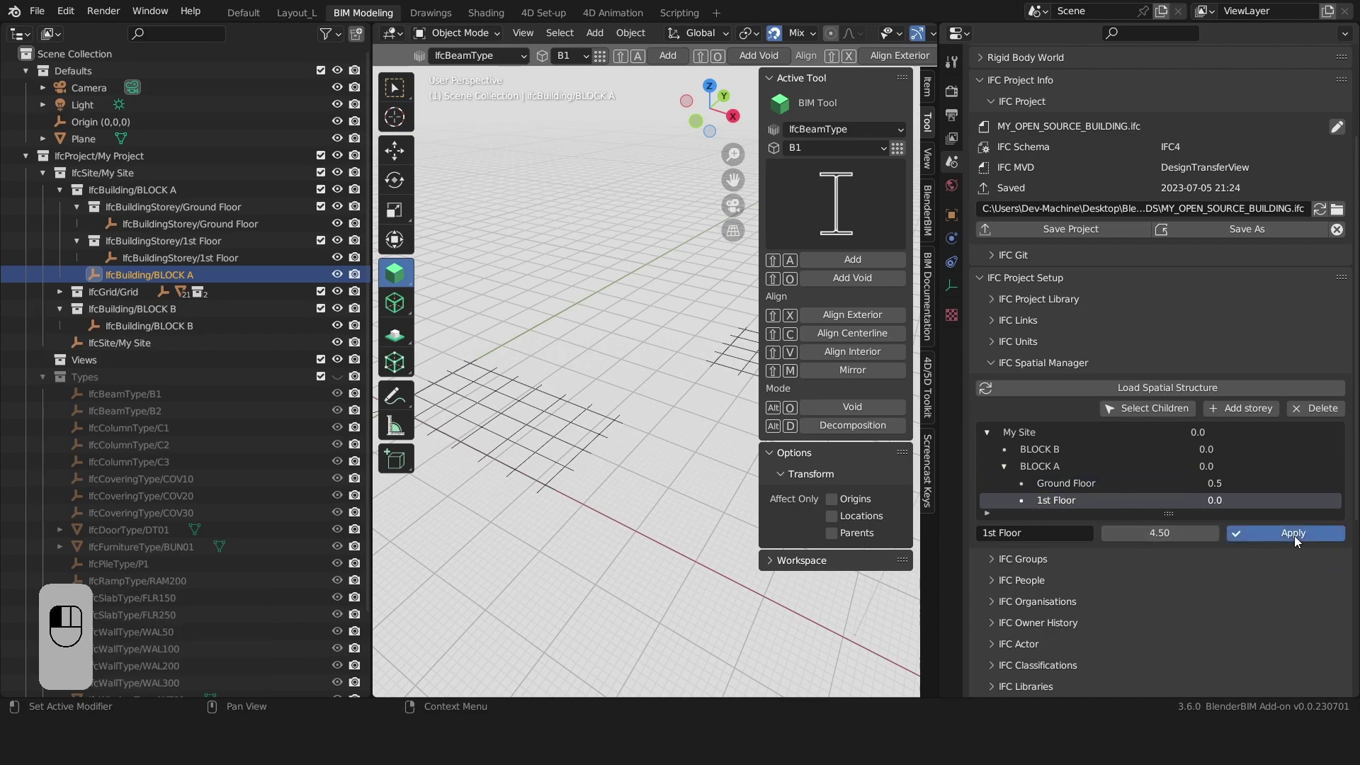
left_click_drag(1163, 517, 1166, 582)
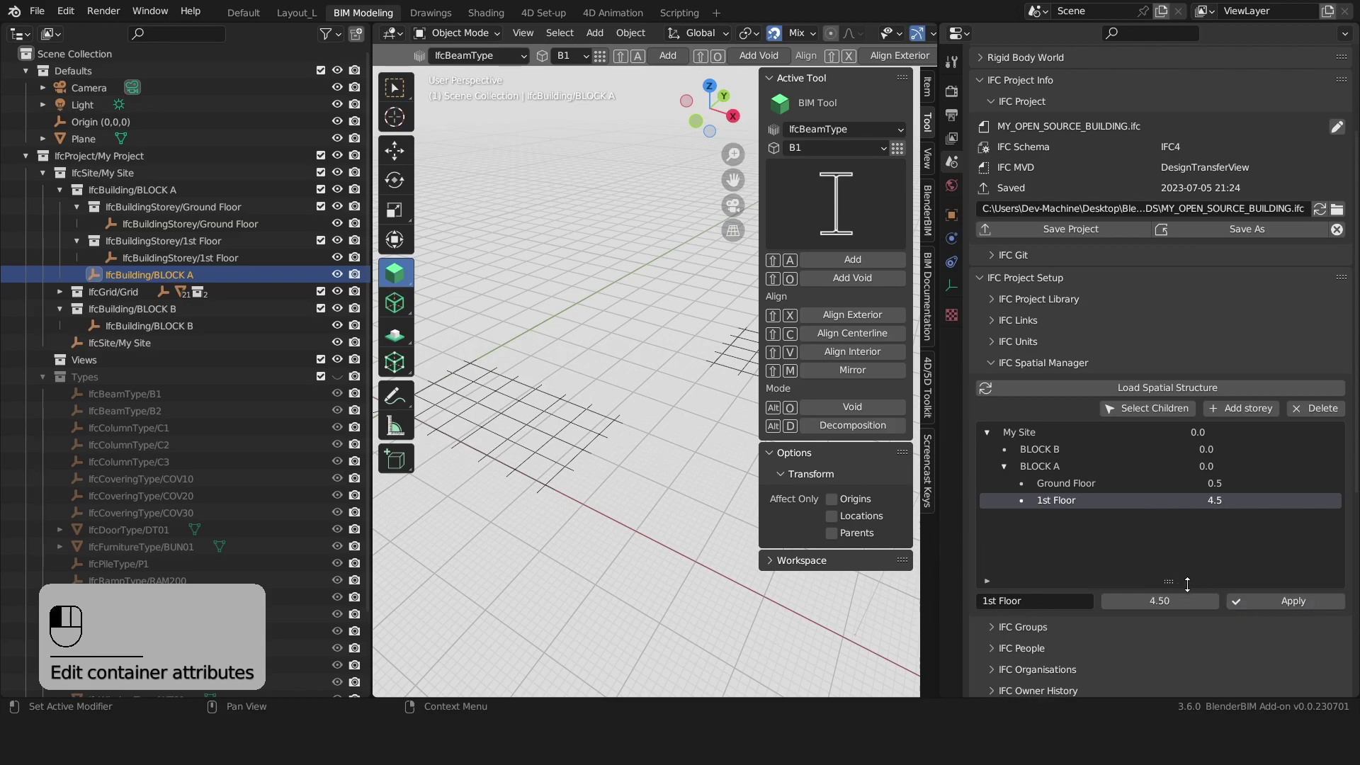
left_click(1145, 449)
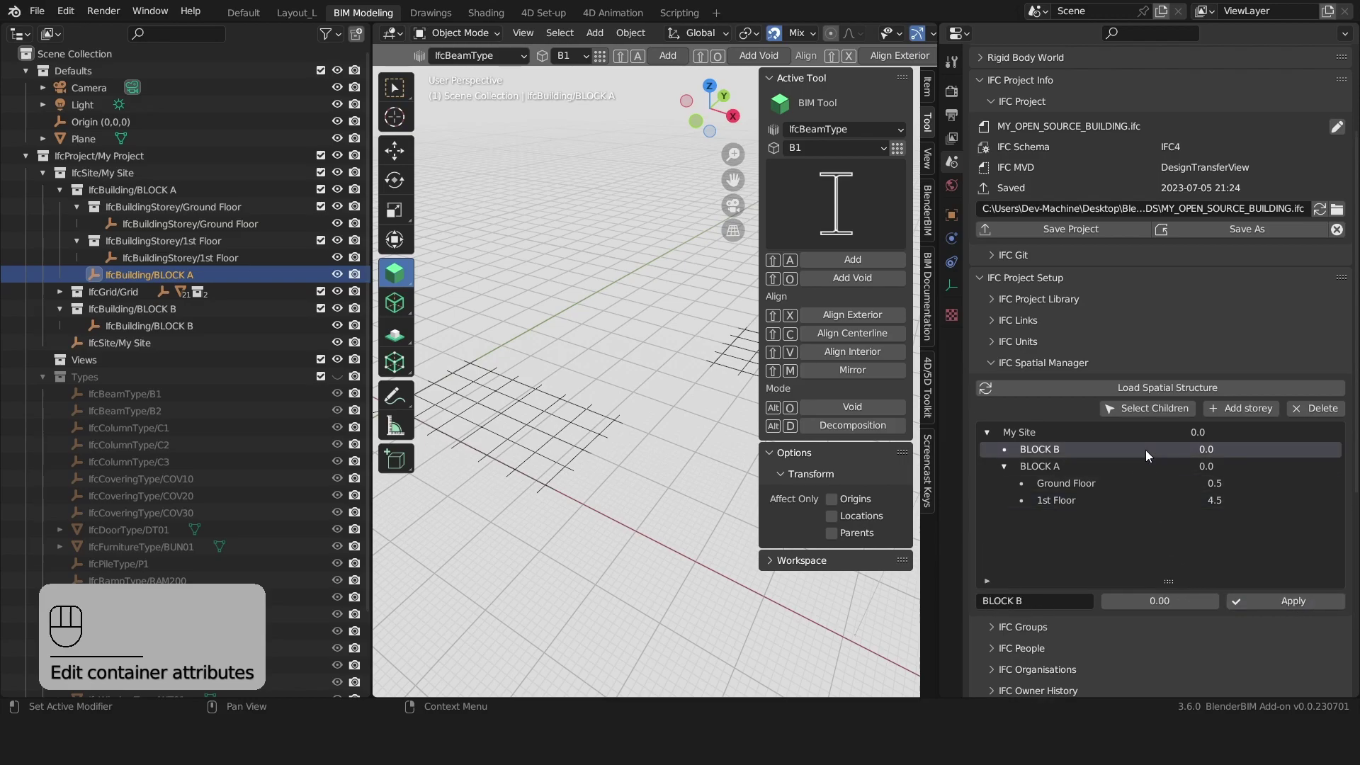
Add two storeys under BLOCK B, named 'Ground Floor' and '1st Floor' using names copied from BLOCK A
left_click(1261, 408)
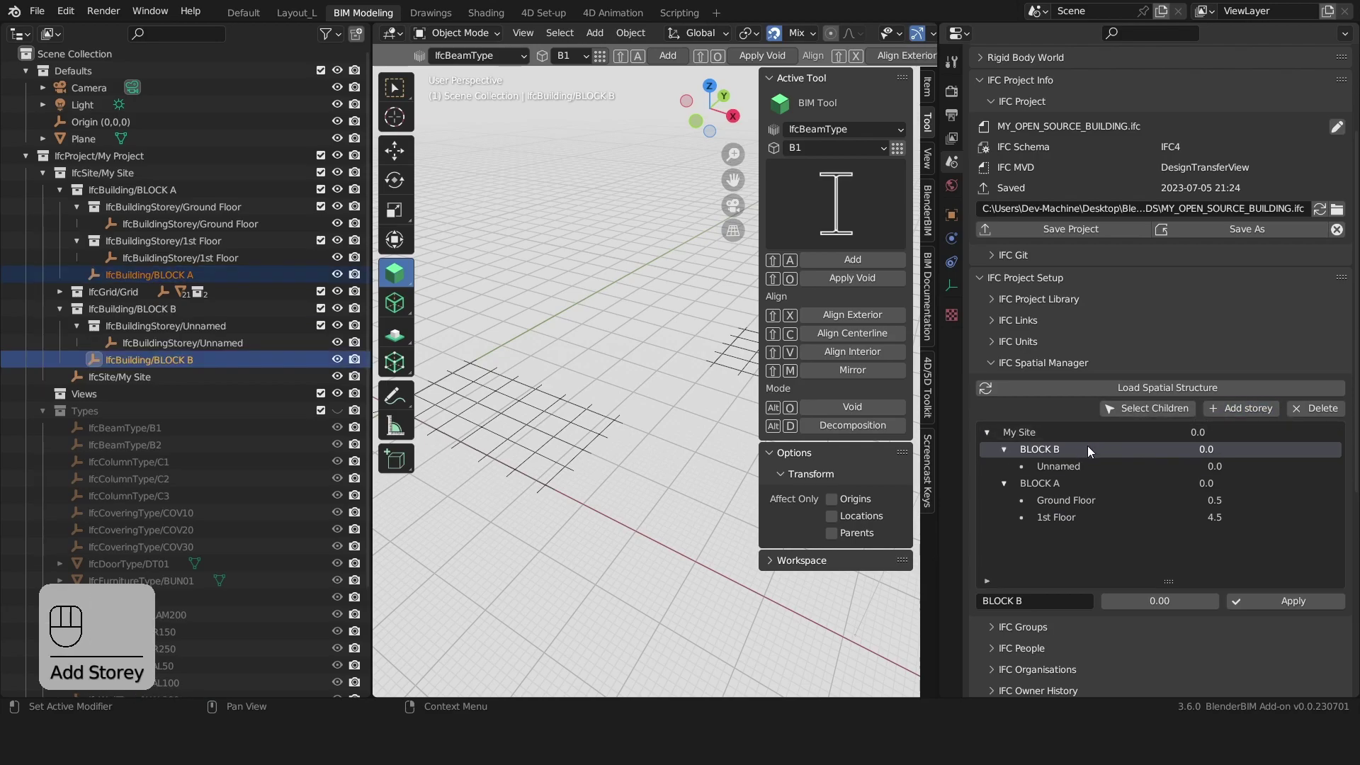
left_click(1241, 409)
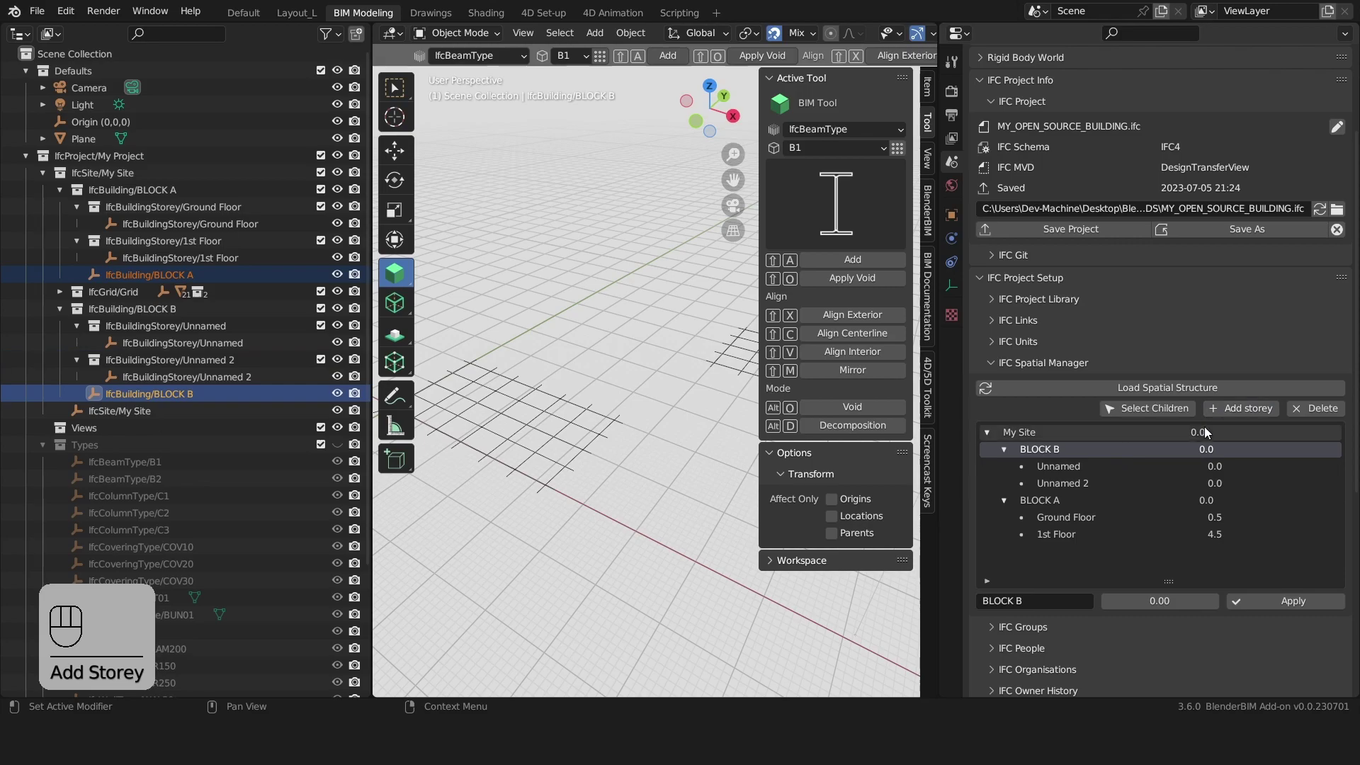
double_click(1077, 517)
key("ctrl+c")
double_click(1058, 466)
key("ctrl+v")
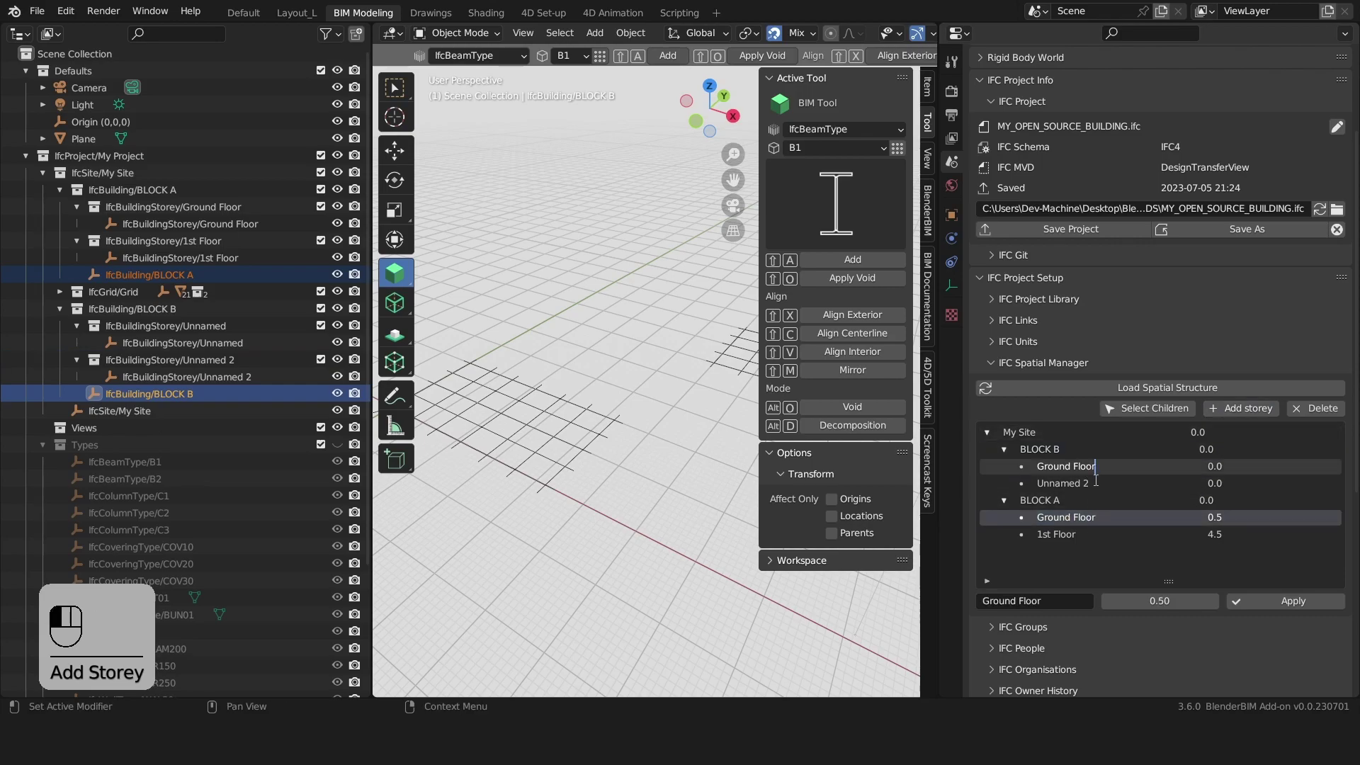
key("Return")
double_click(1056, 534)
key("ctrl+c")
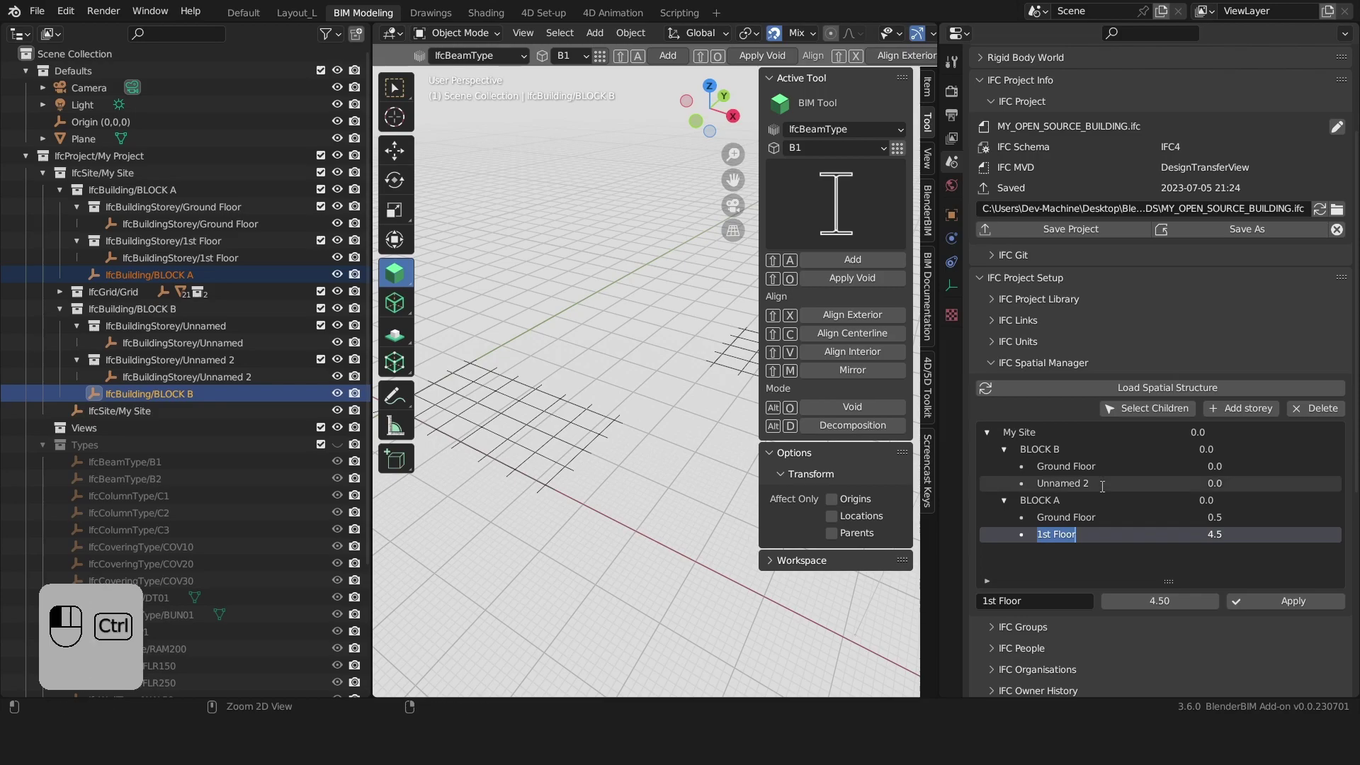
double_click(1077, 483)
key("ctrl+v")
key("Return")
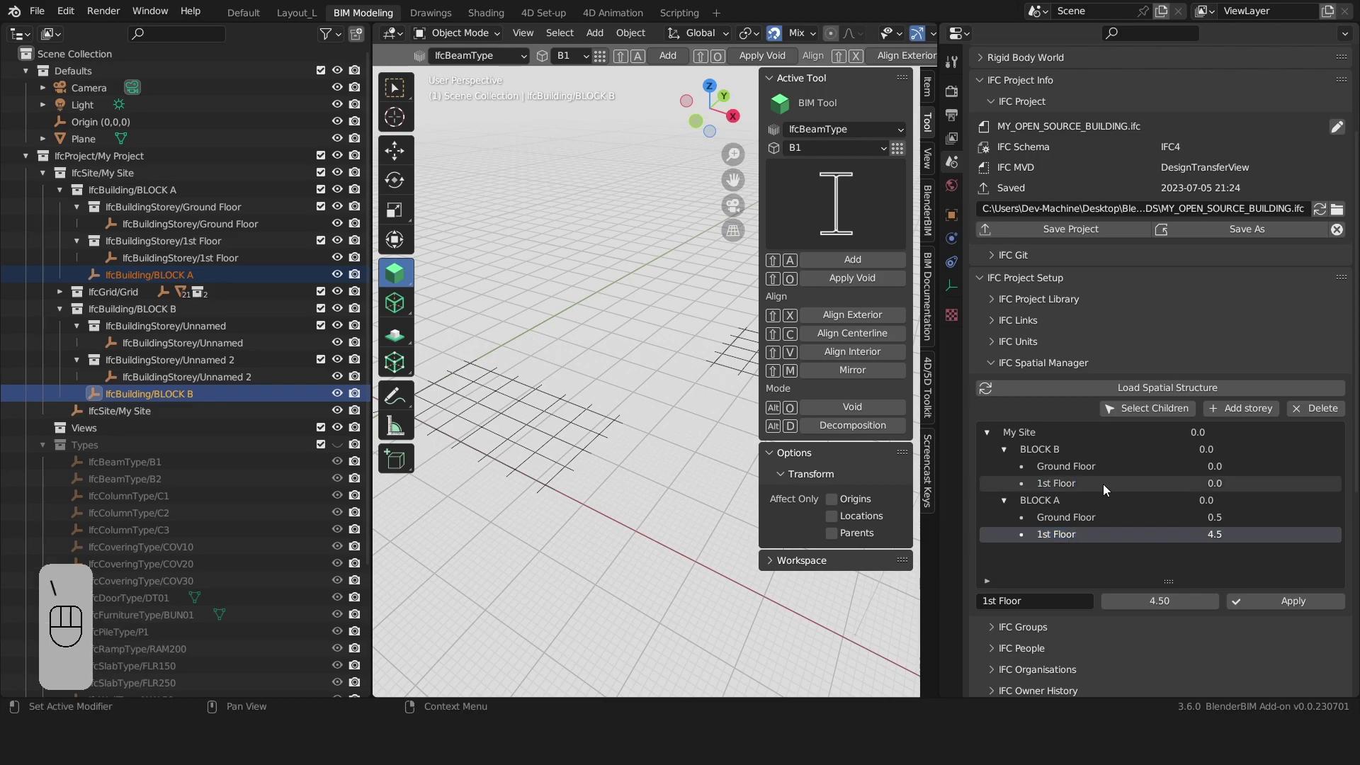
Set BLOCK B's 1st Floor elevation to 5.5
left_click(1103, 483)
left_click(1172, 600)
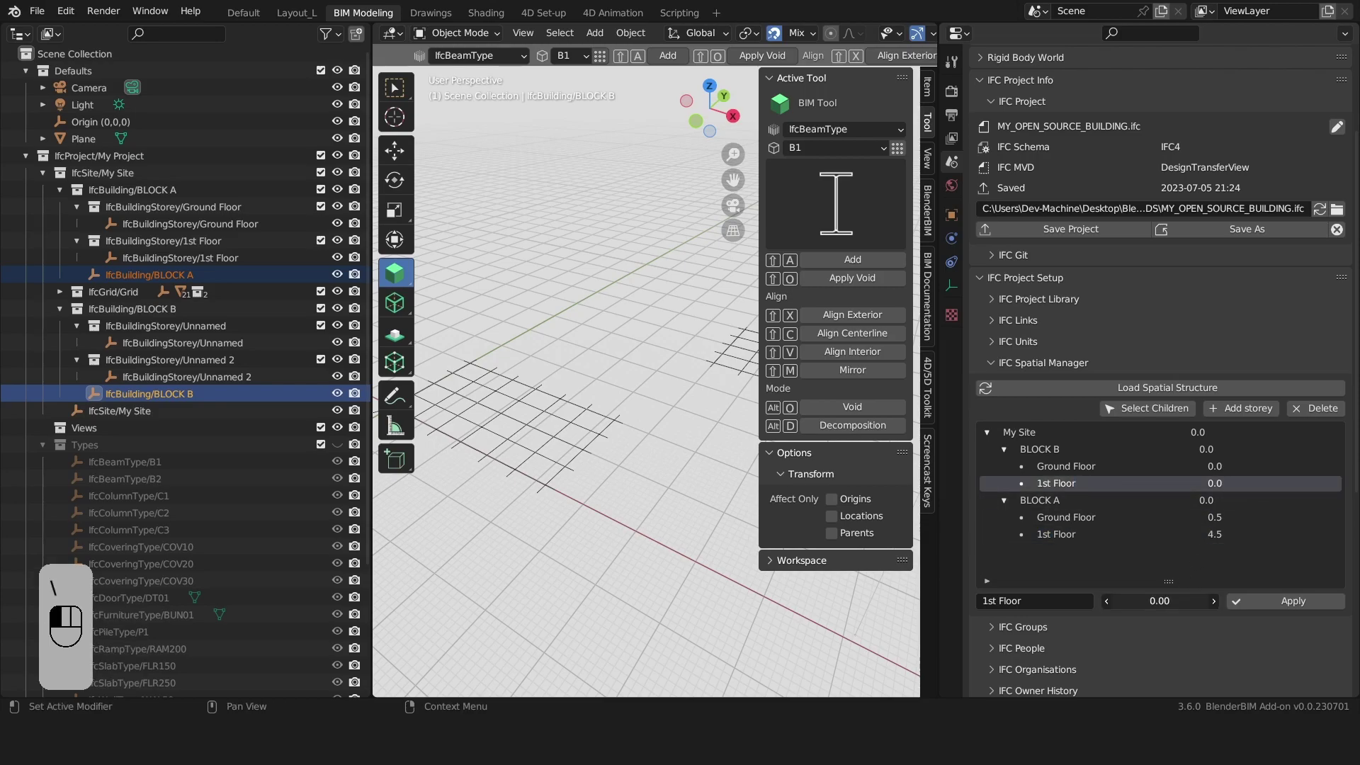
type("5.5")
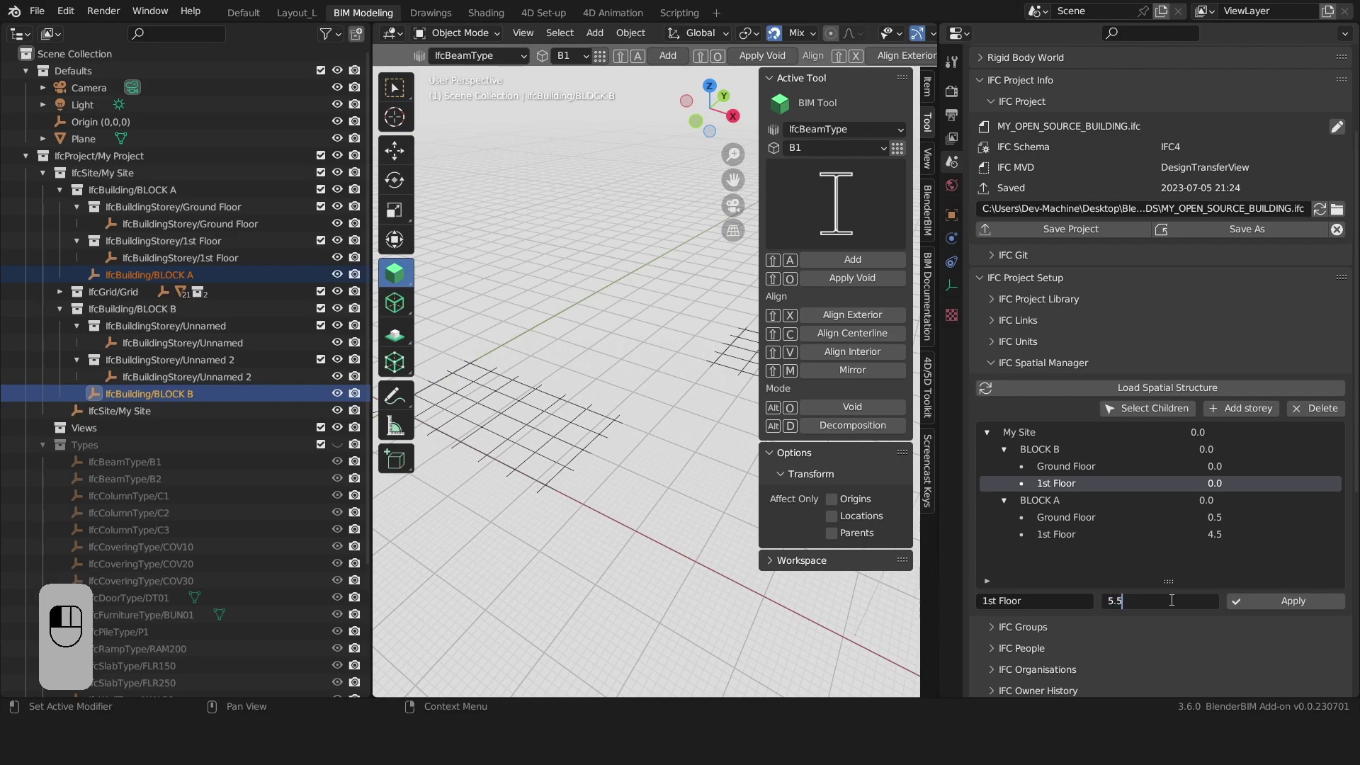
left_click(1248, 597)
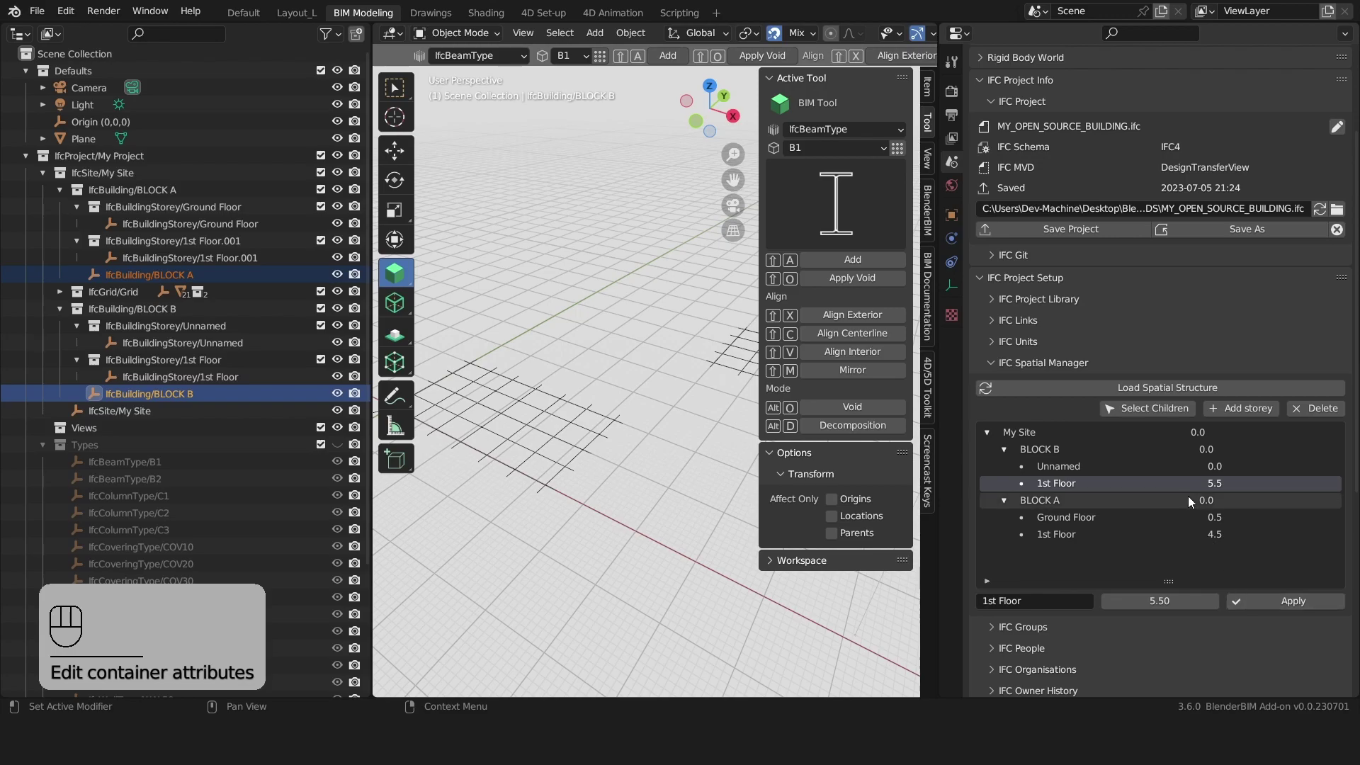
Give BLOCK B's remaining unnamed storey elevation 0.0 and the name 'Ground Floor'
left_click(1230, 467)
left_click(1190, 599)
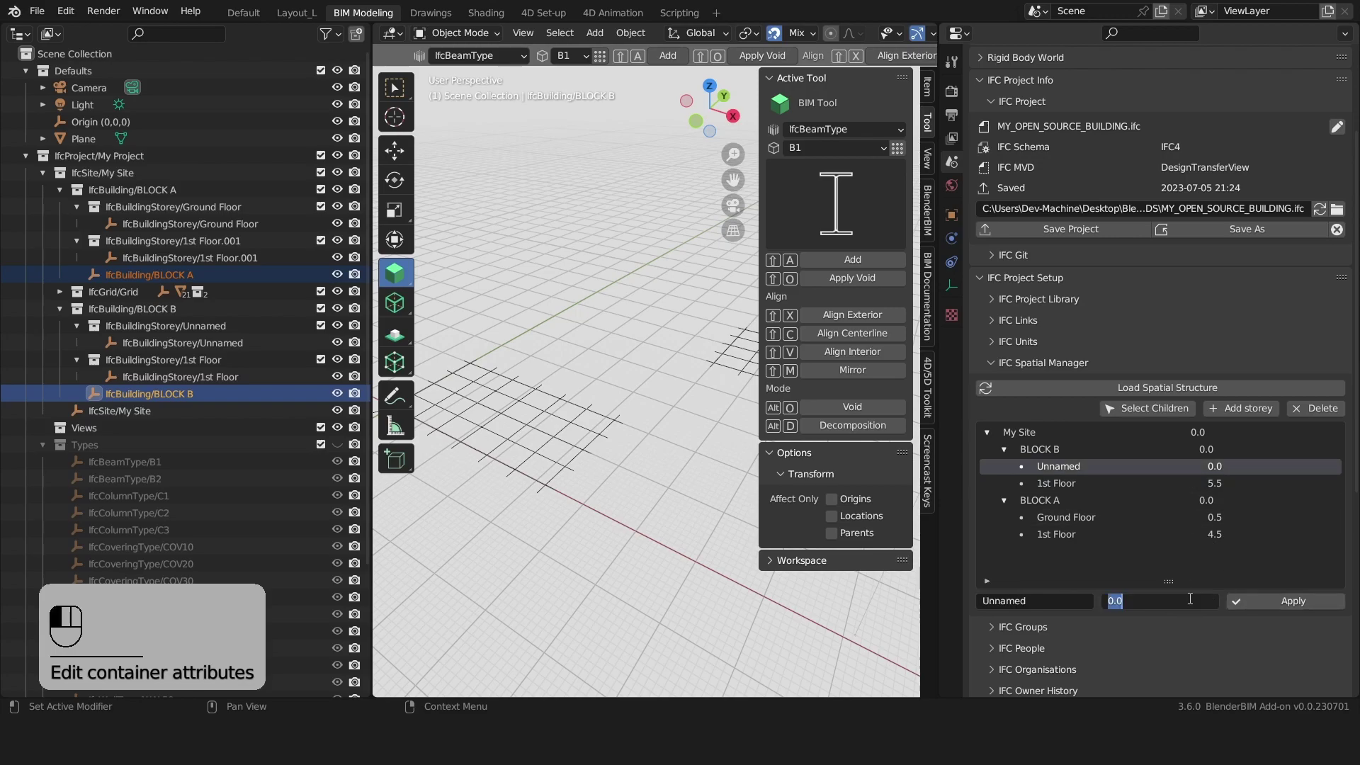
type("0")
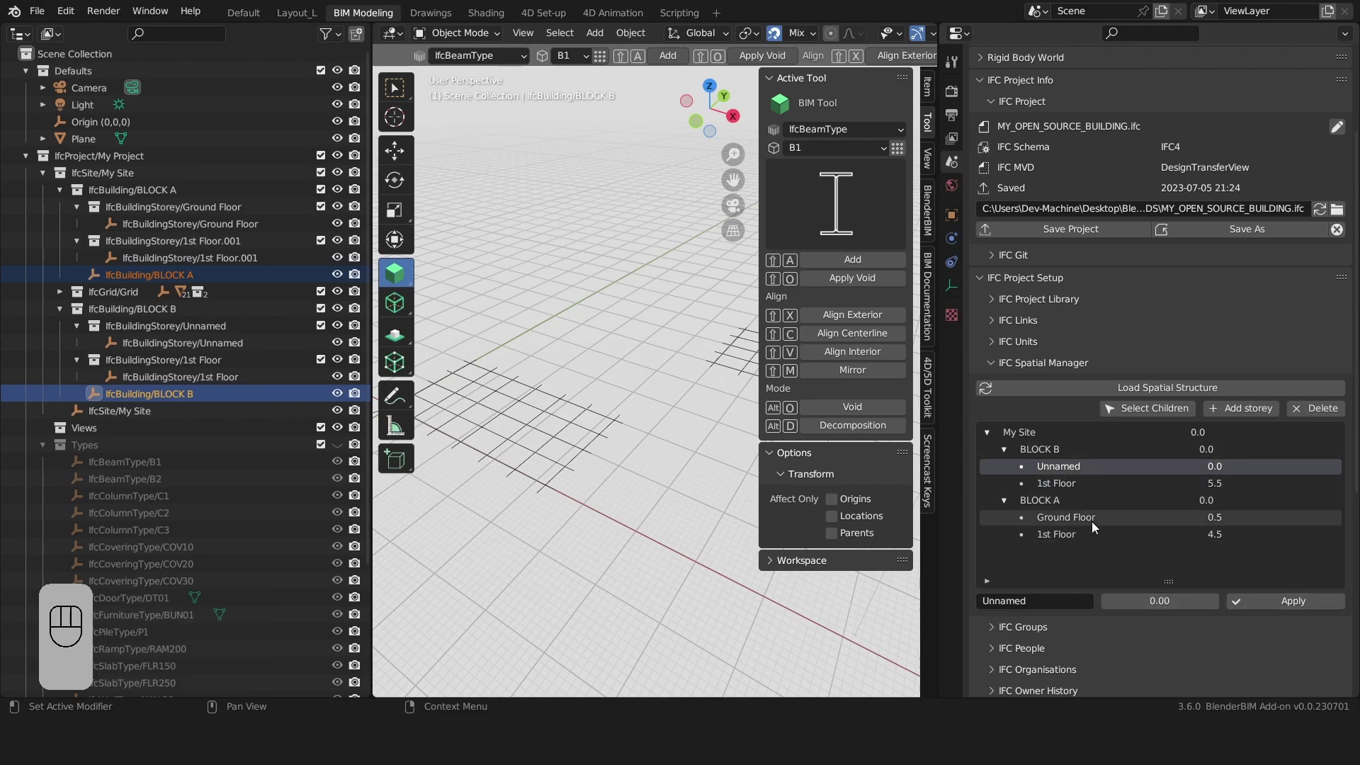
left_click(1092, 519, "ctrl")
key("ctrl+c")
left_click(1089, 466)
left_click(1089, 466, "ctrl")
key("ctrl+v")
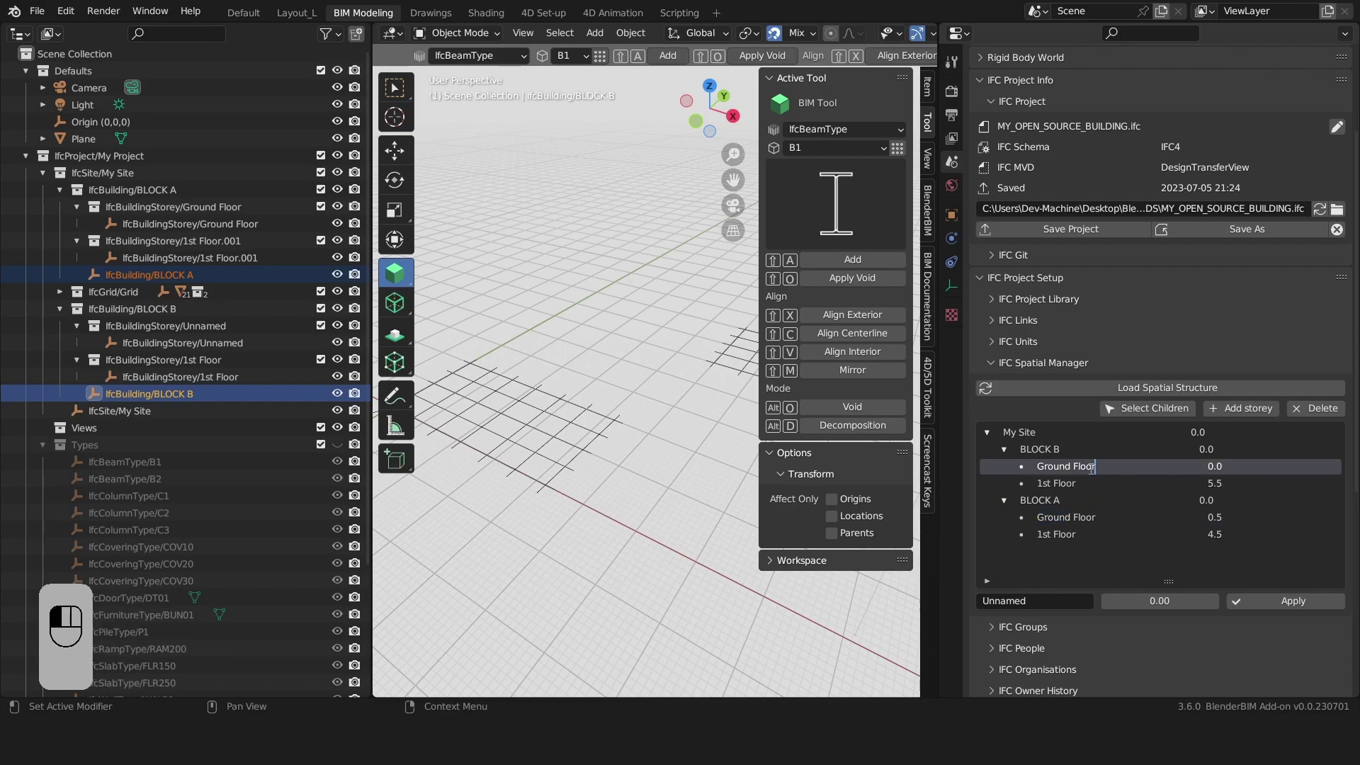
key("Return")
left_click(1109, 481)
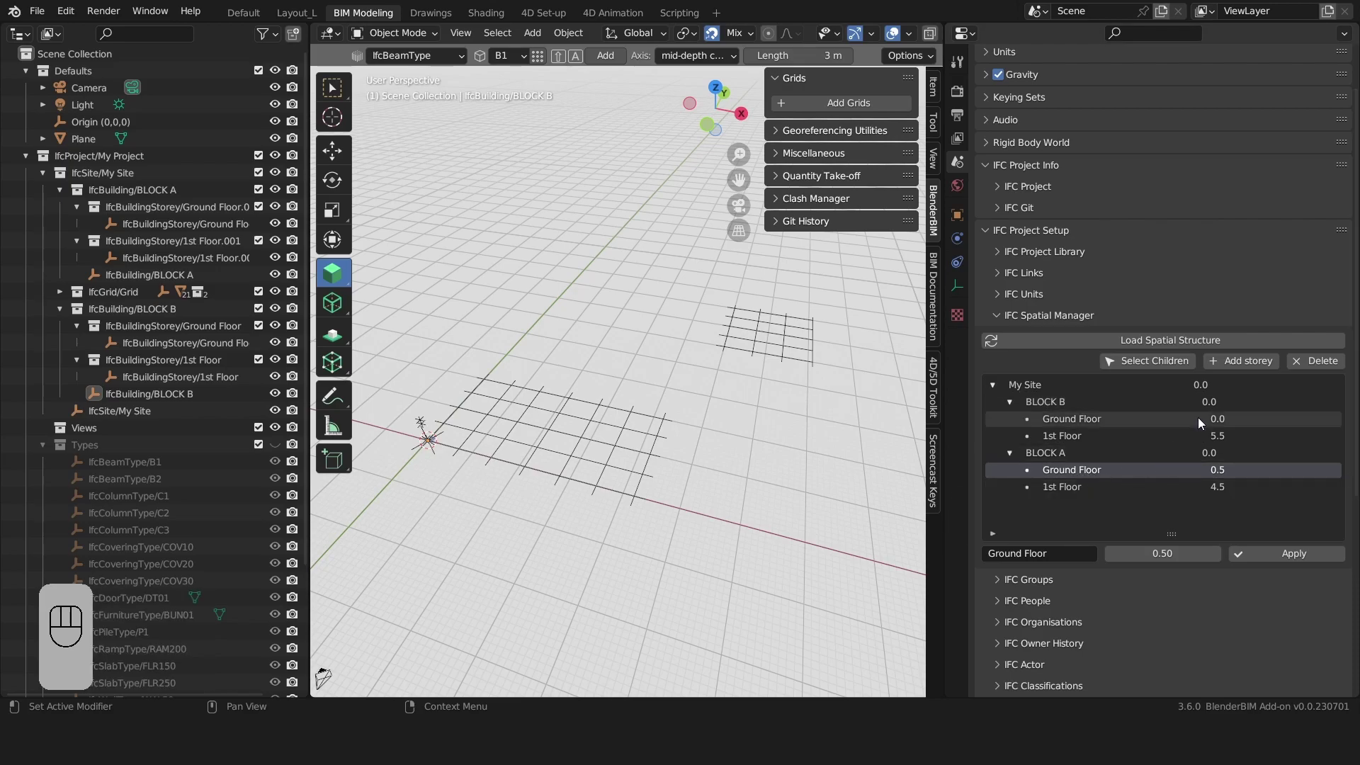
Add a storey nested under BLOCK A's Ground Floor and begin typing its name, 'Ground Floor Sub St…'
left_click(1247, 361)
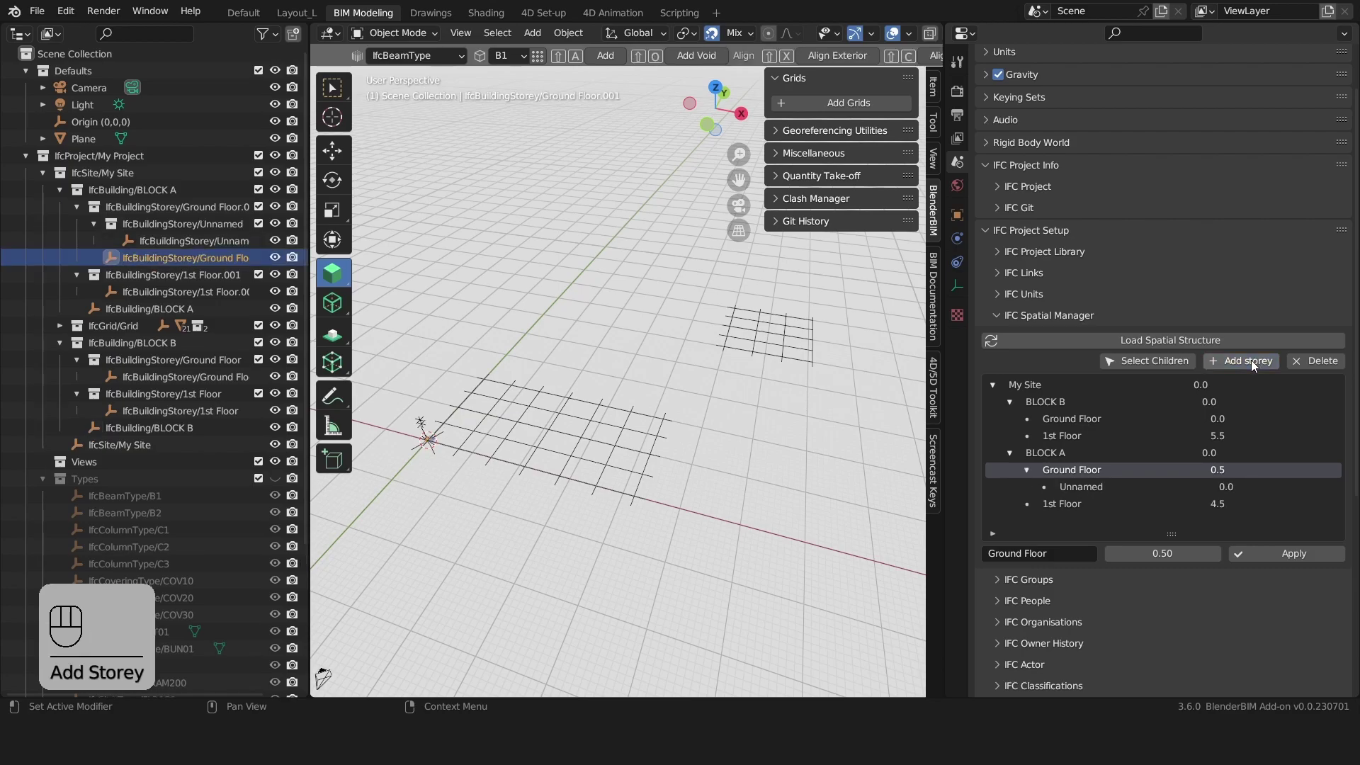
double_click(1066, 486)
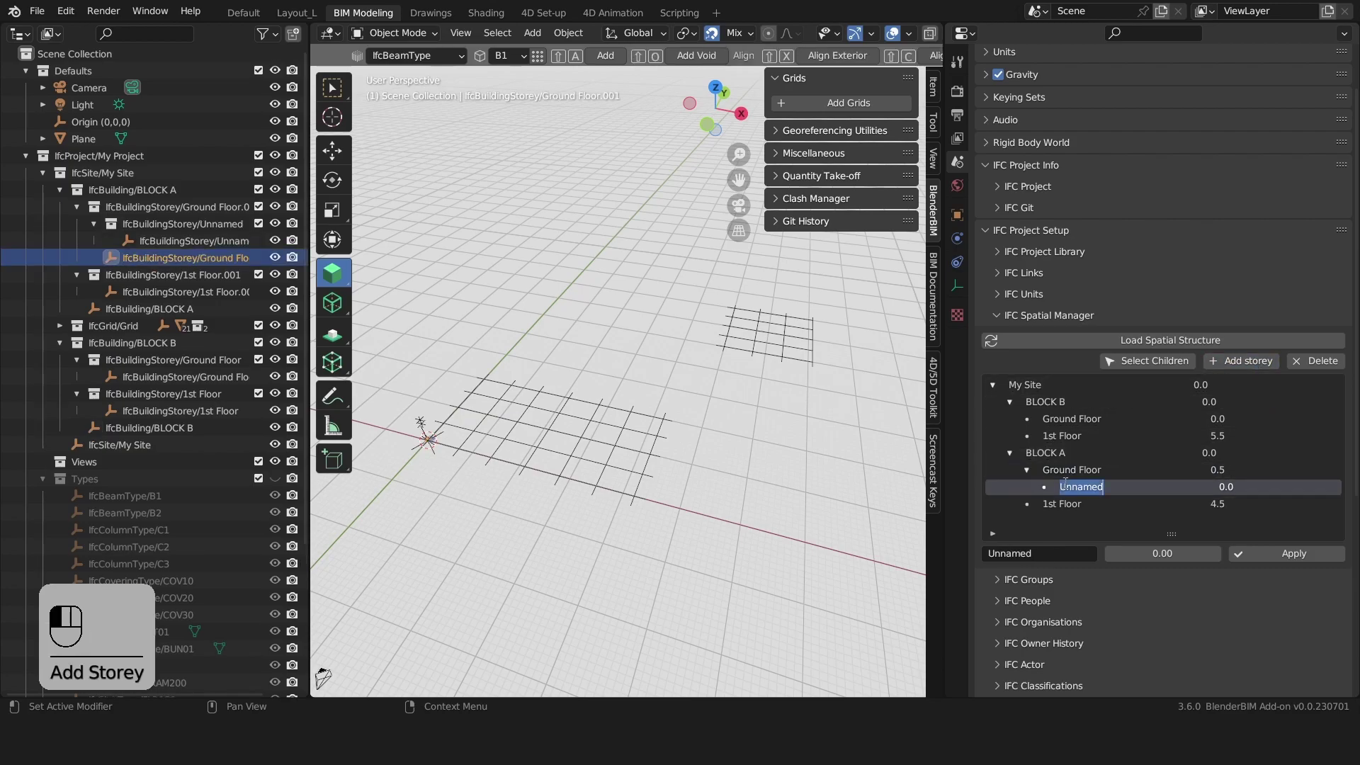
type("Ground Floor S")
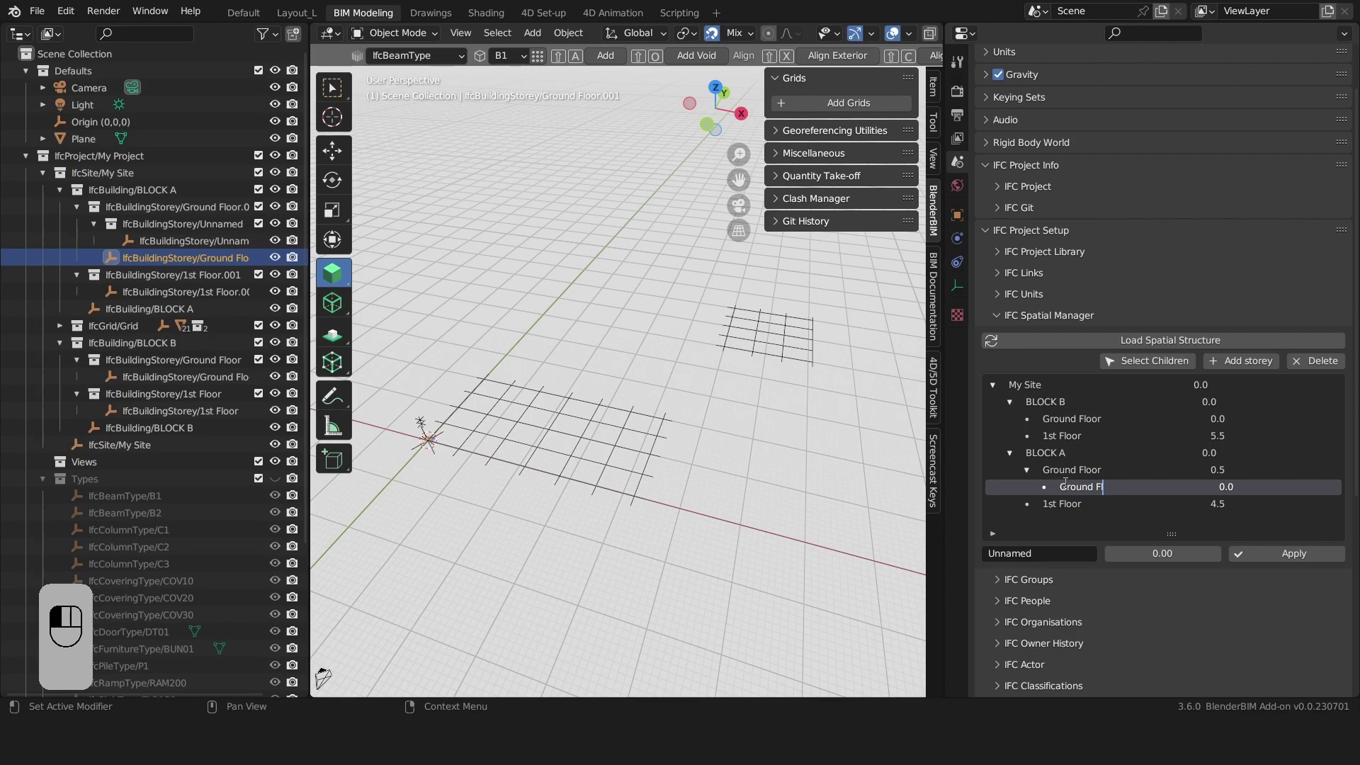